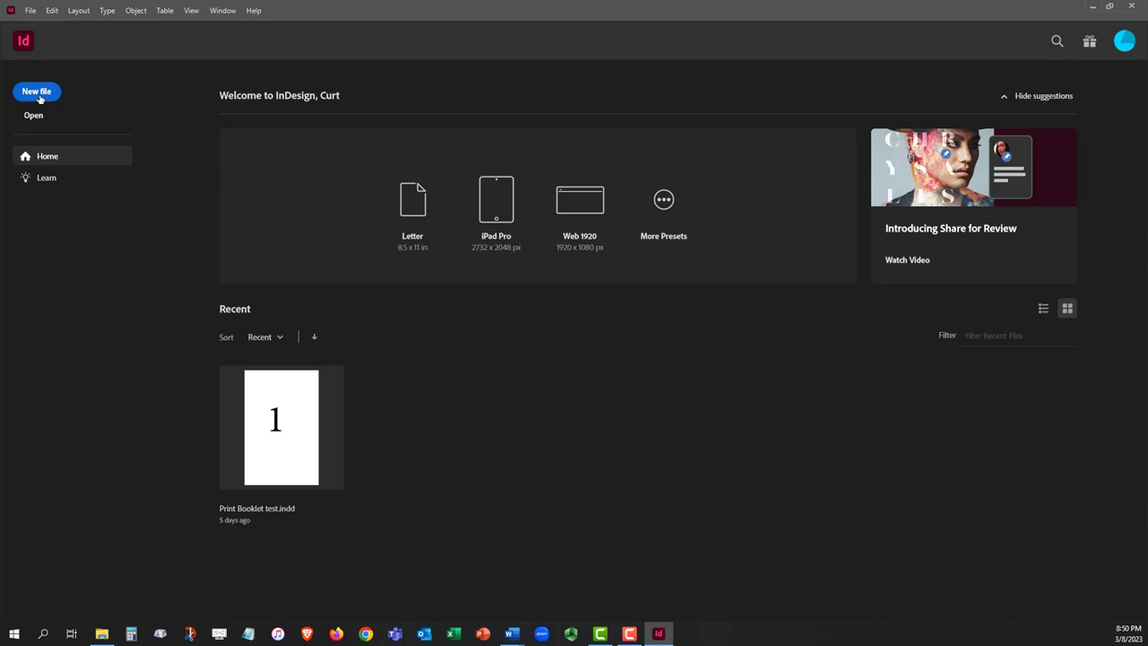
# - From the Print presets, create a Letter - Half portrait document in inches with a primary text frame
pyautogui.click(37, 94)
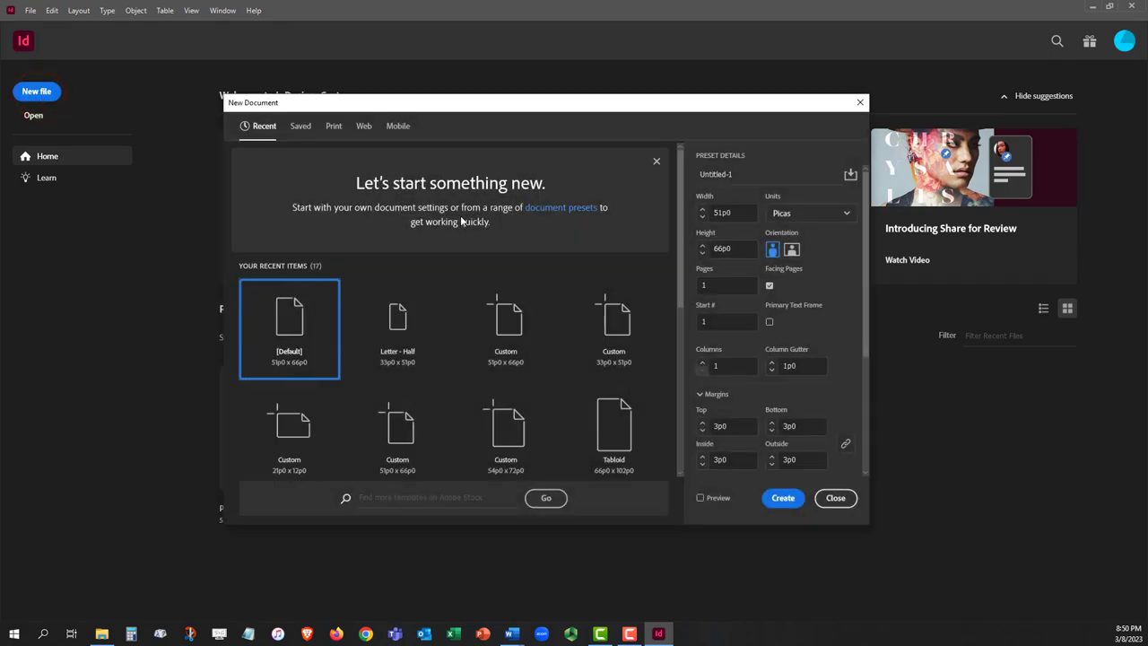
pyautogui.click(333, 126)
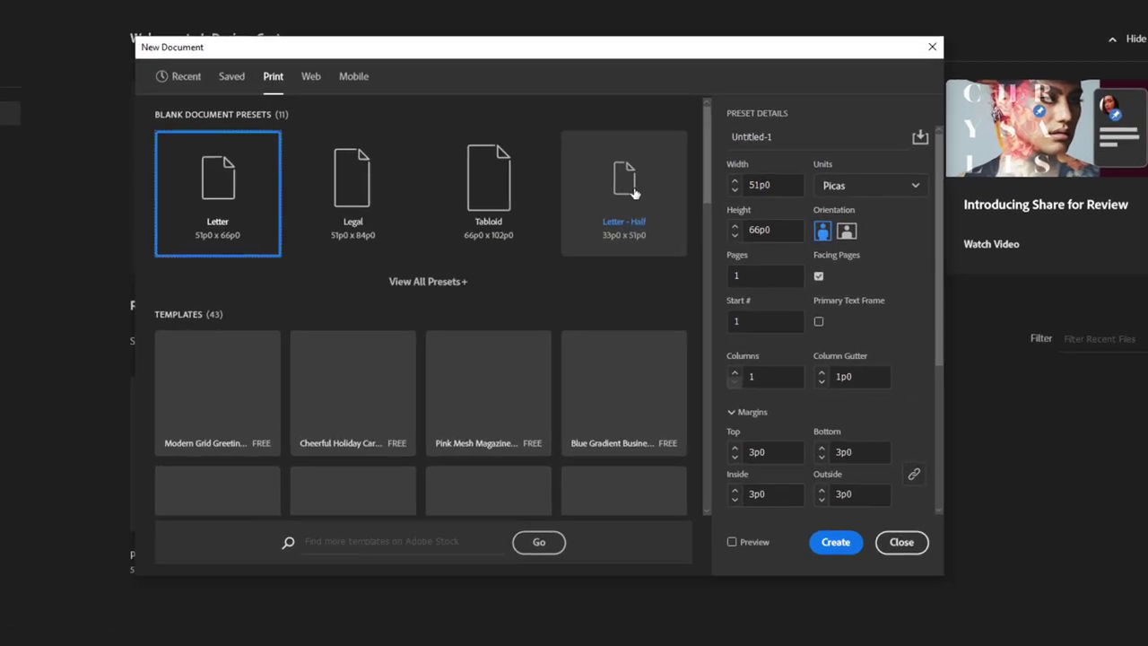
pyautogui.click(634, 191)
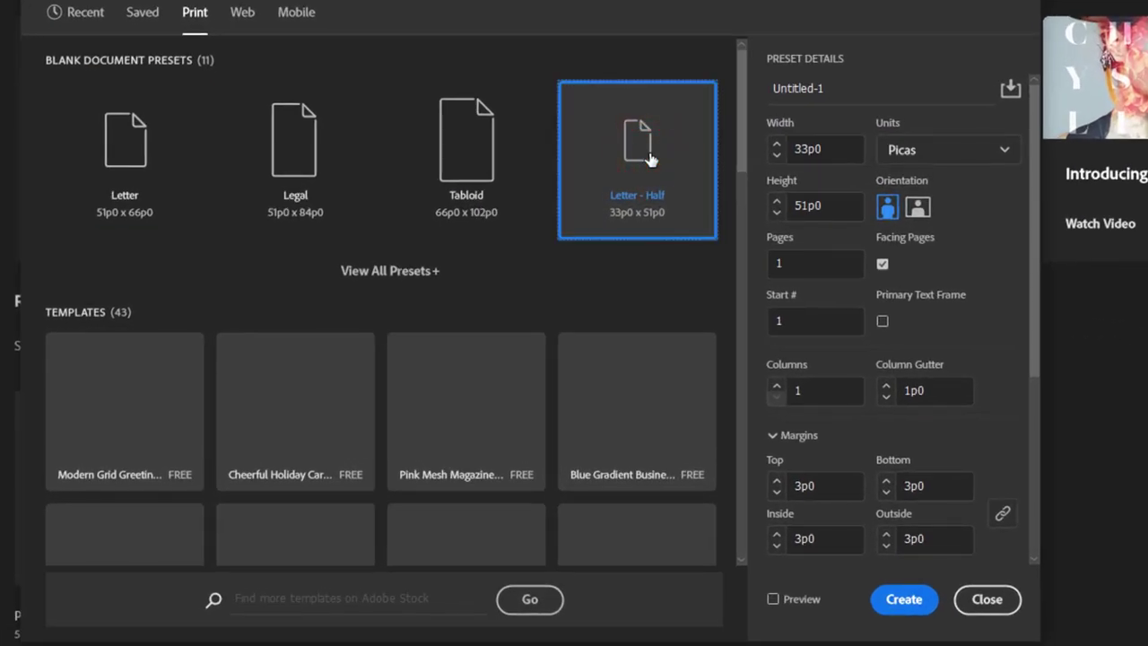
pyautogui.click(919, 157)
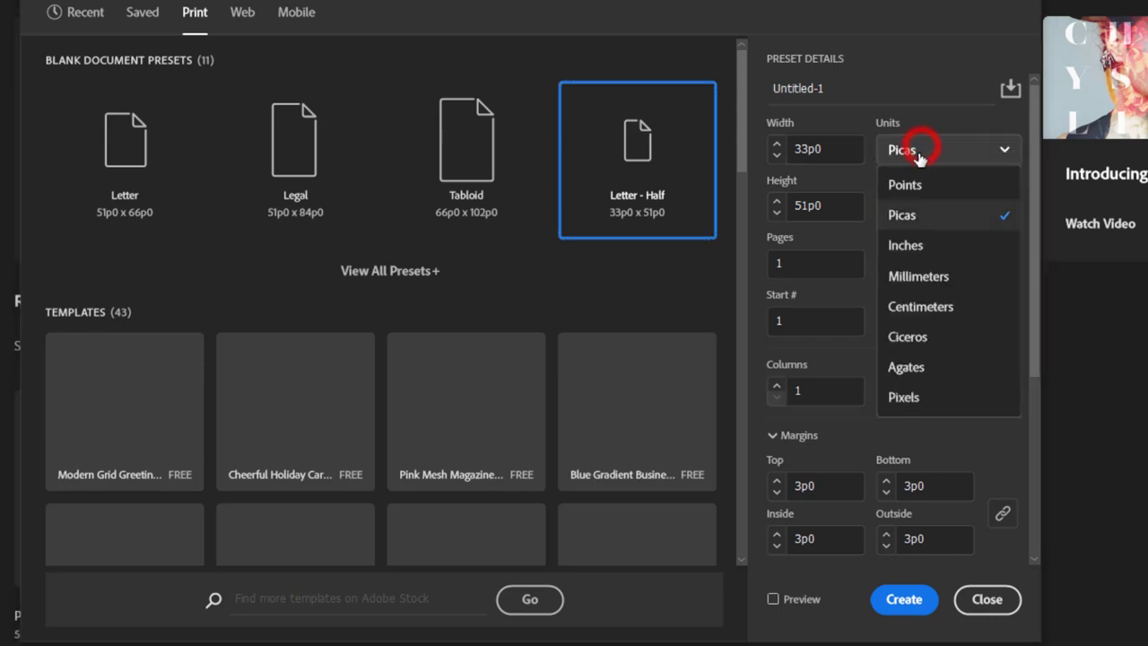
pyautogui.click(911, 247)
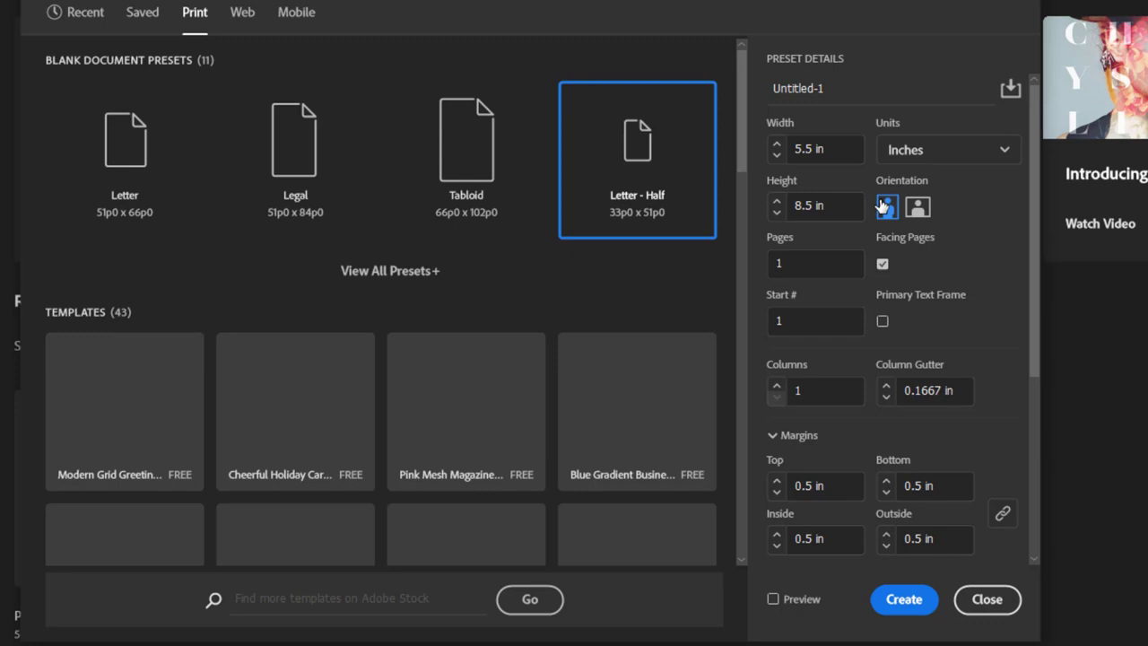
pyautogui.click(885, 208)
pyautogui.click(882, 323)
pyautogui.scroll(-3, 840, 504)
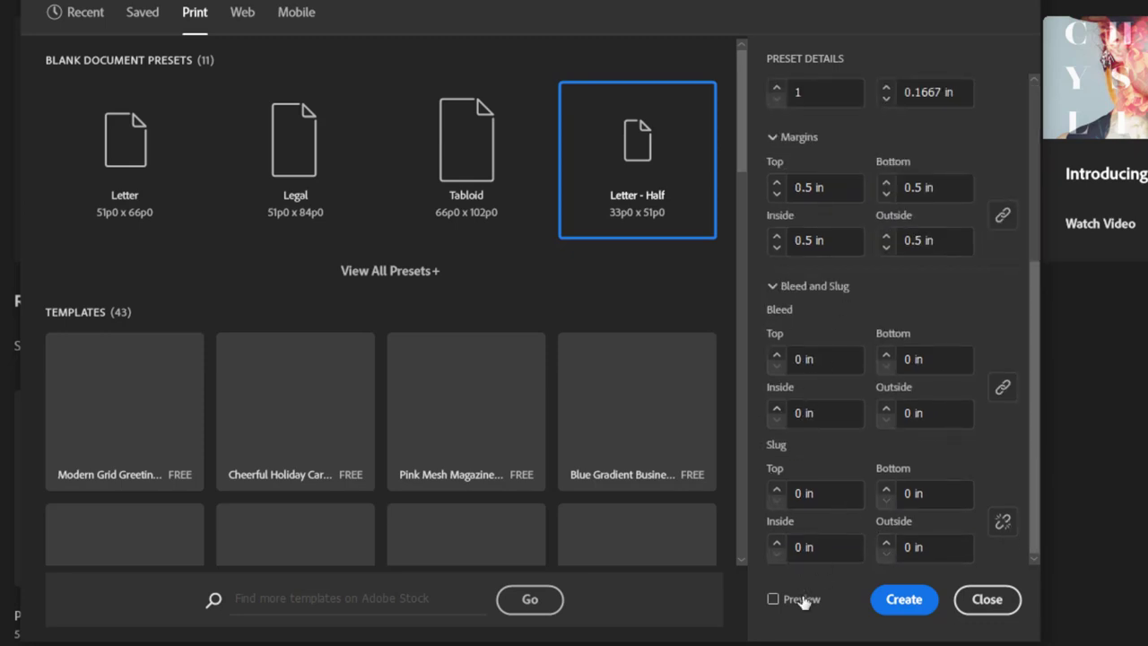
pyautogui.click(904, 599)
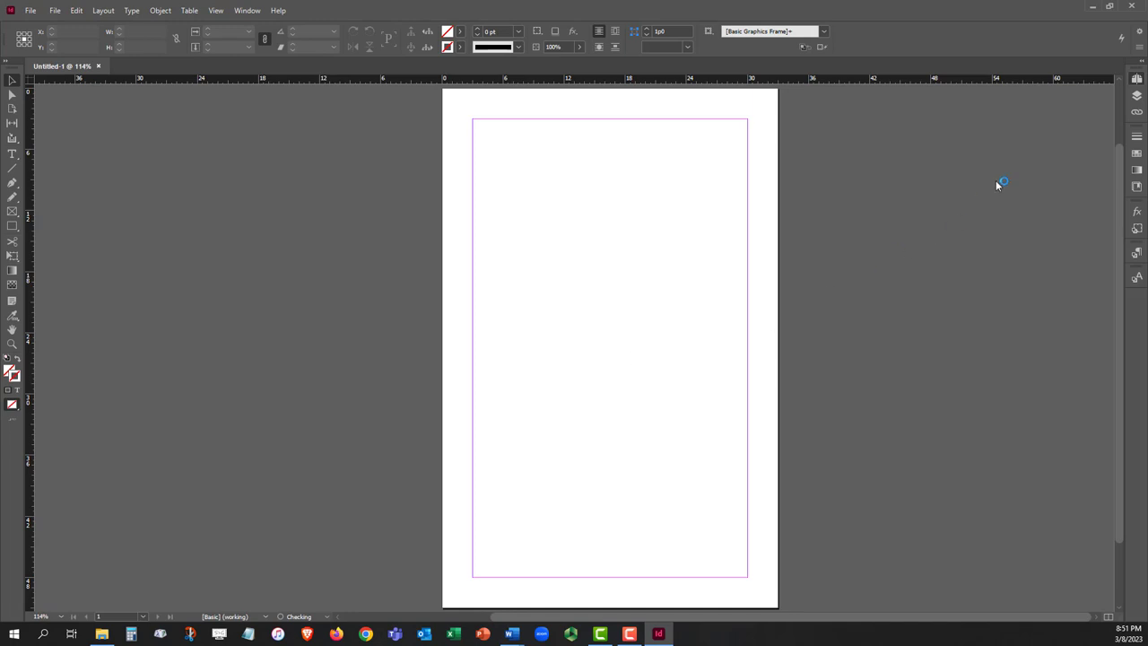
# - Expand the Pages panel from the right dock to show page 1 and its A-Parent
pyautogui.click(1137, 79)
pyautogui.click(1138, 80)
pyautogui.click(1138, 79)
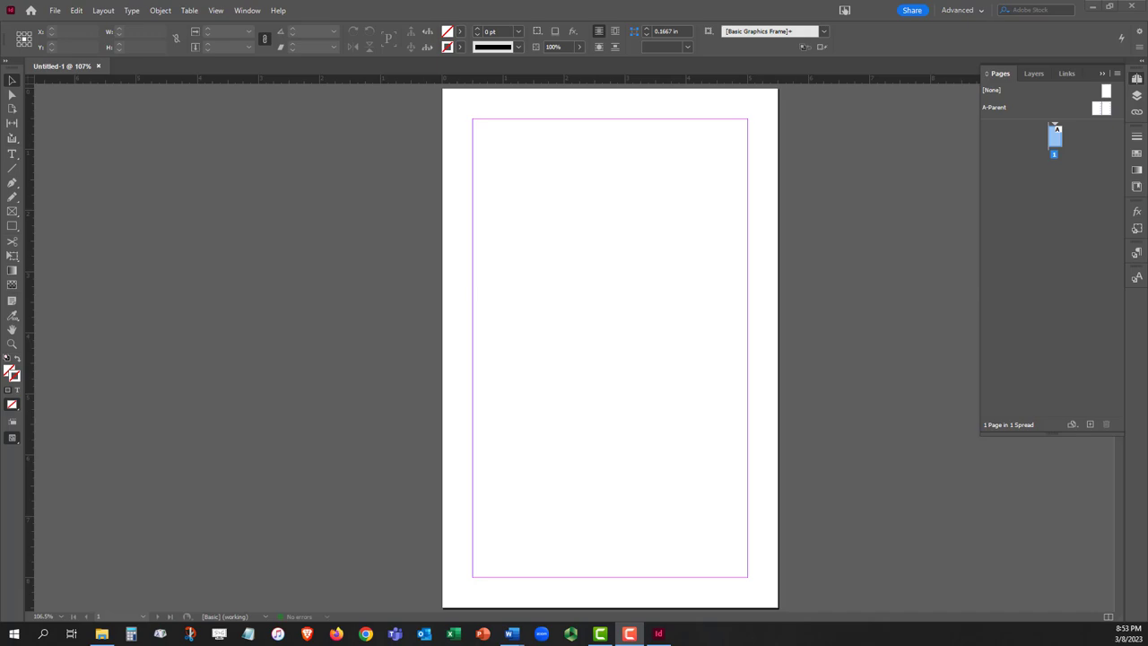
# - In Word, select and copy the whole 'A Nice Morning Drive' story, then minimize Word
pyautogui.click(511, 633)
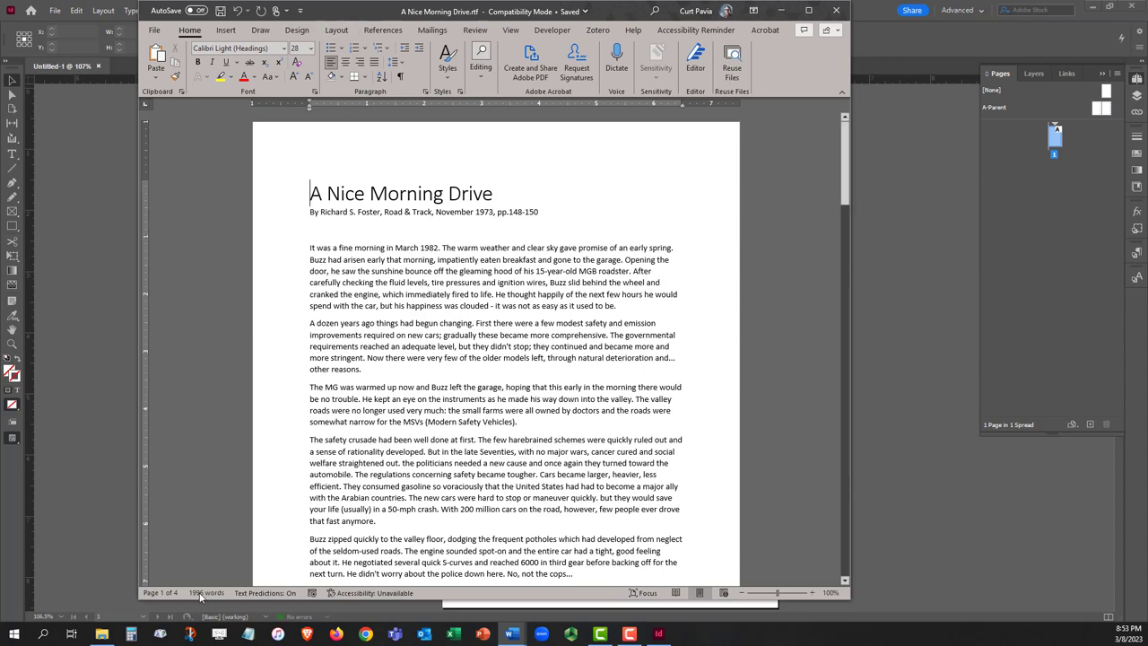
pyautogui.moveTo(846, 160); pyautogui.dragTo(831, 438)
pyautogui.moveTo(556, 330); pyautogui.dragTo(309, 77)
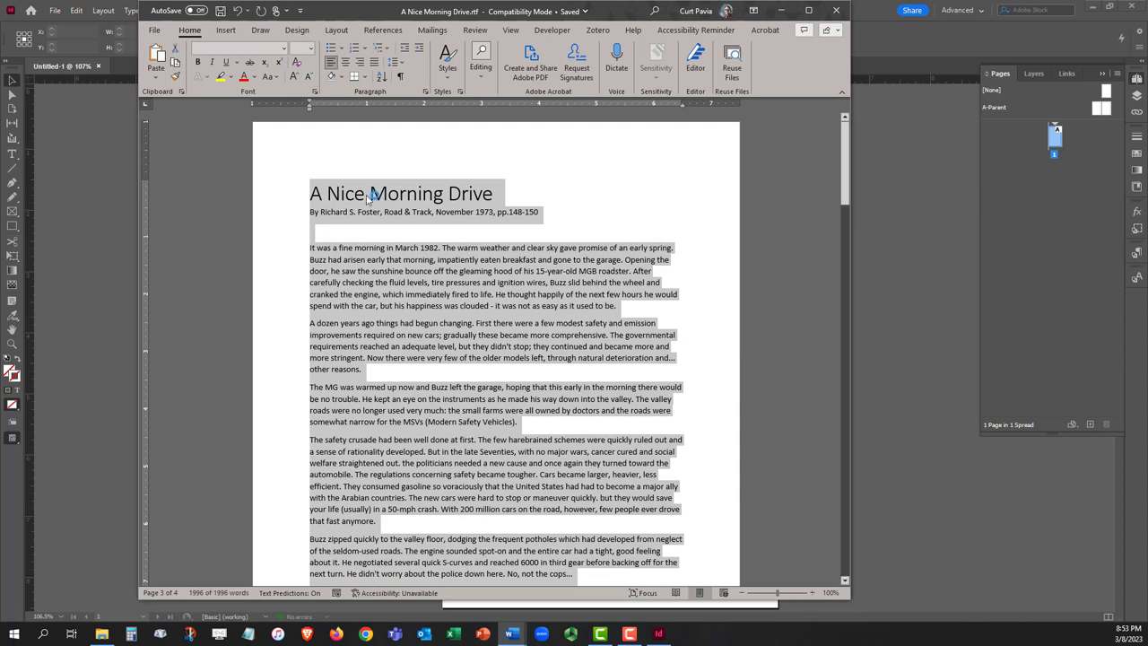
pyautogui.rightClick(367, 197)
pyautogui.click(421, 259)
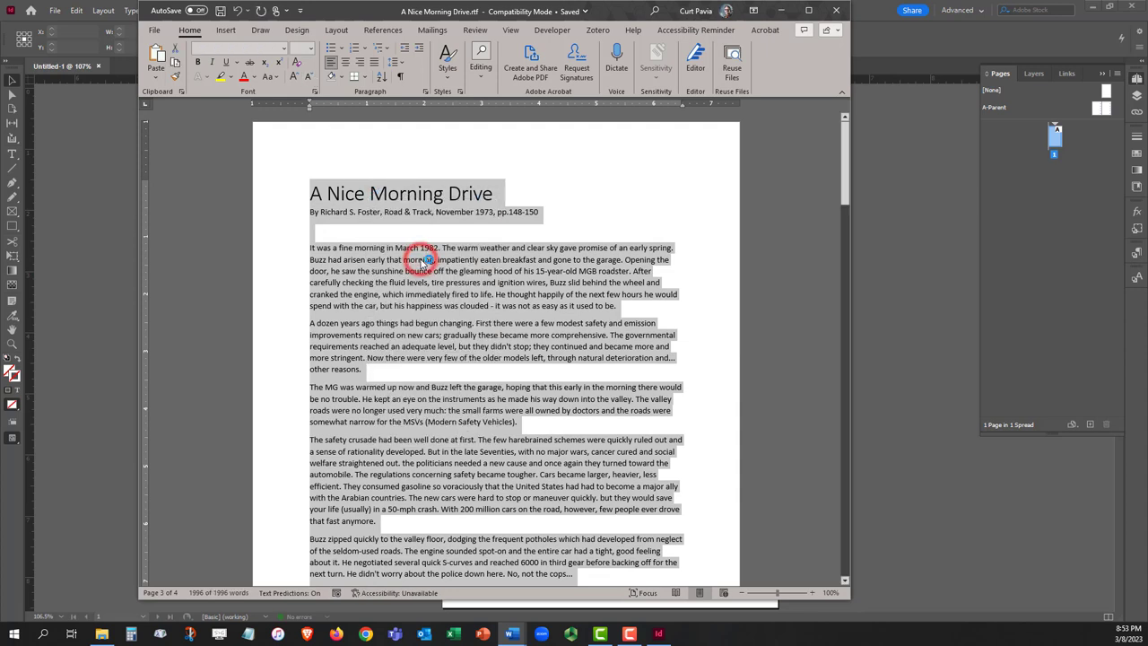
pyautogui.click(609, 12)
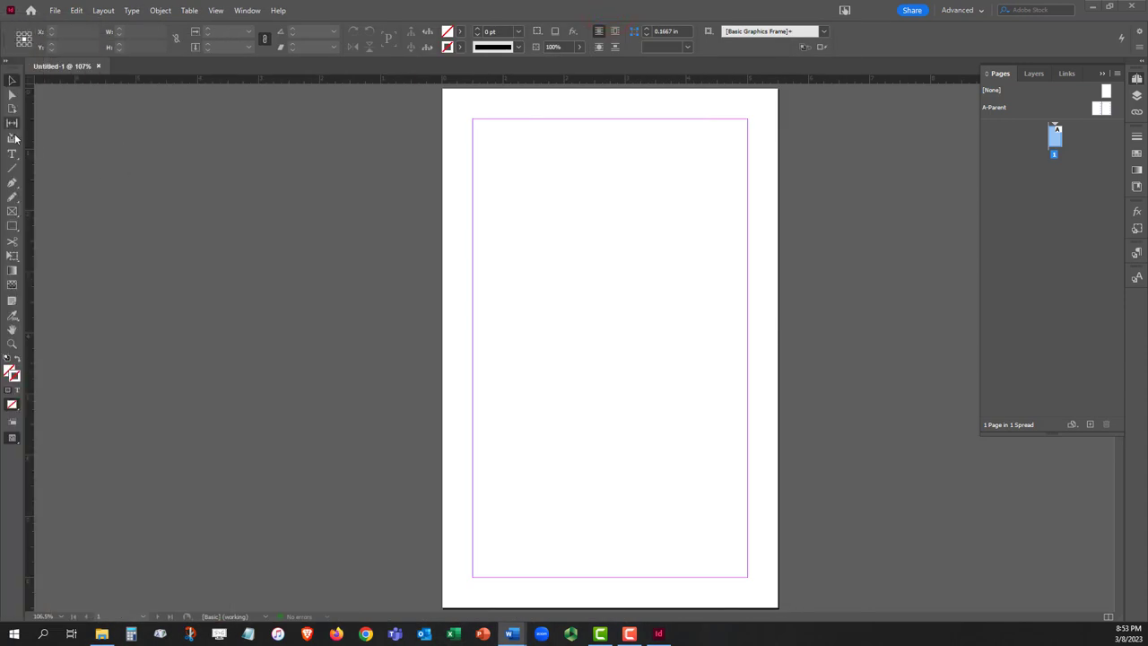
# - Paste the copied story into the page's text frame with the Type tool and review the five resulting pages
pyautogui.click(12, 154)
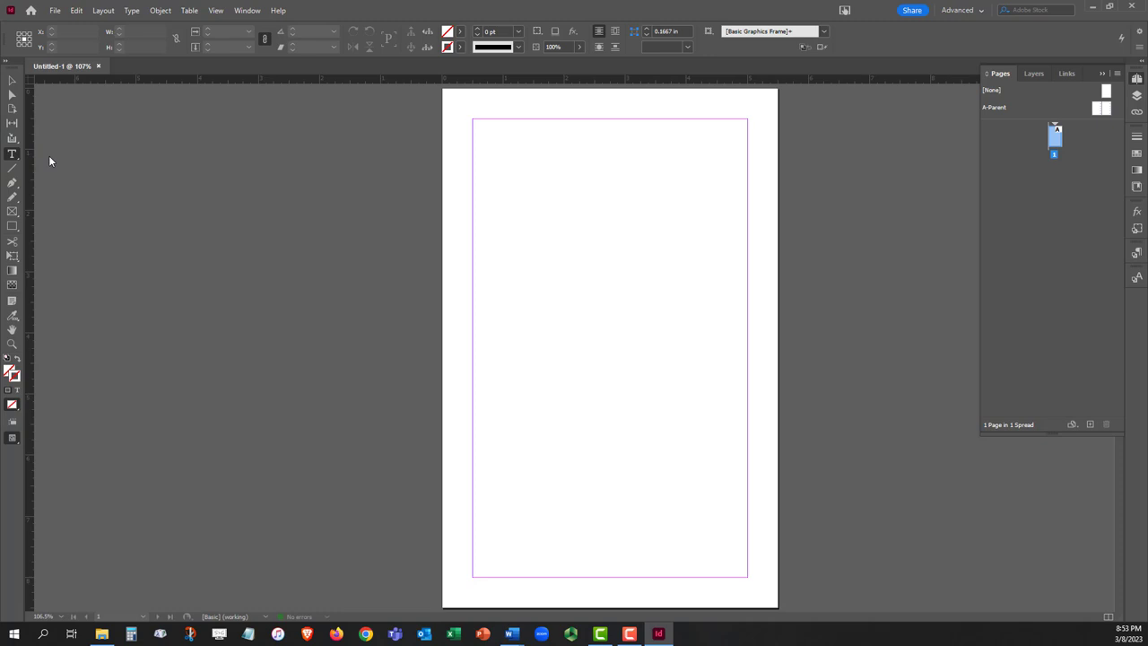
pyautogui.click(578, 249)
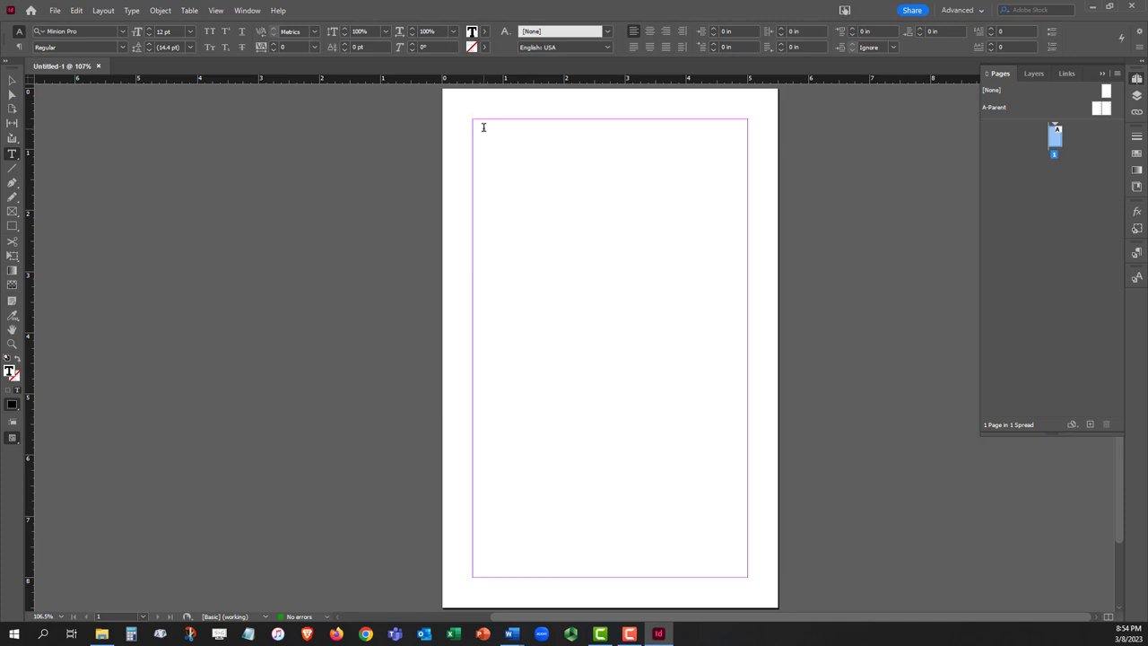
pyautogui.hotkey('ctrl', 'v')
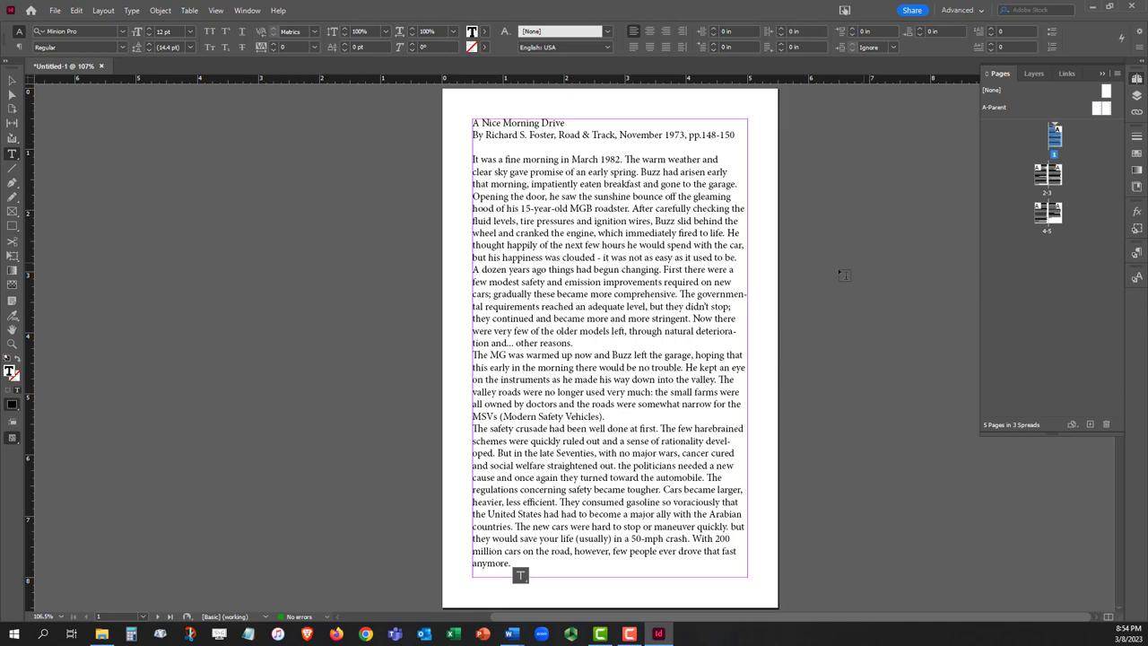
pyautogui.scroll(-10, 840, 272)
pyautogui.scroll(-10, 784, 291)
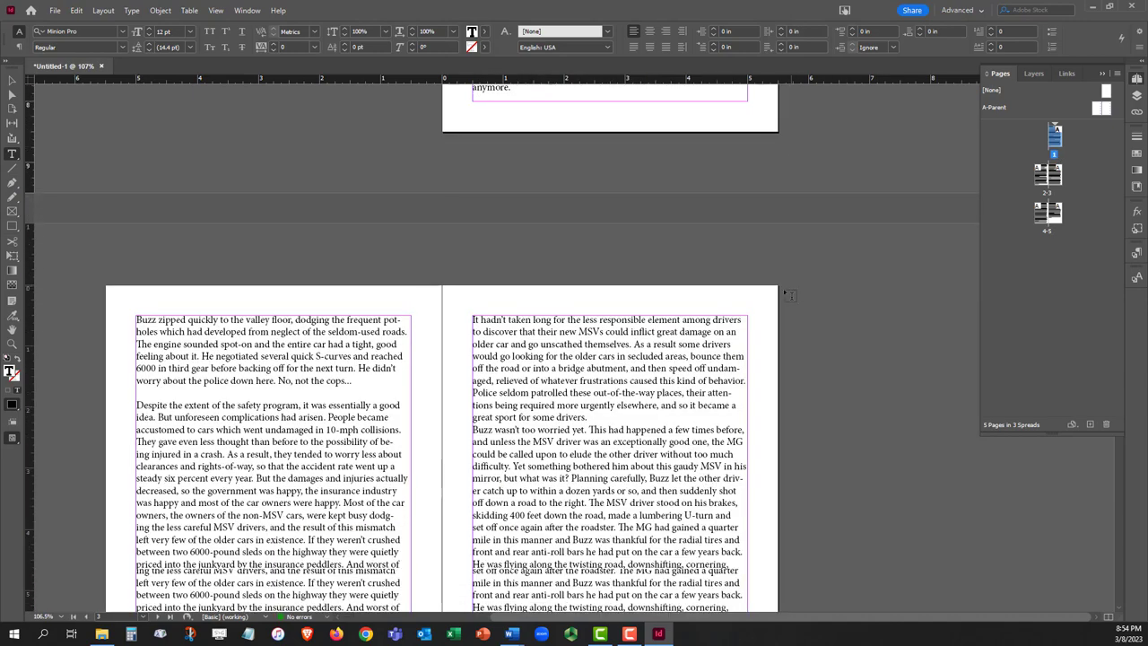
pyautogui.scroll(-10, 783, 288)
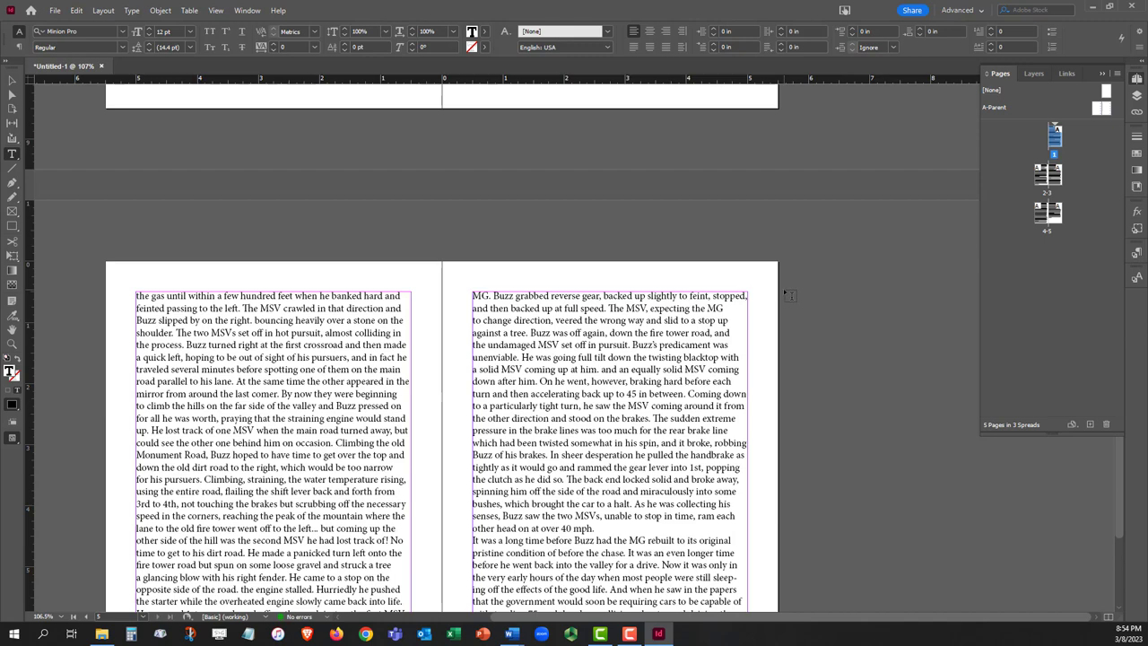
pyautogui.scroll(5, 783, 288)
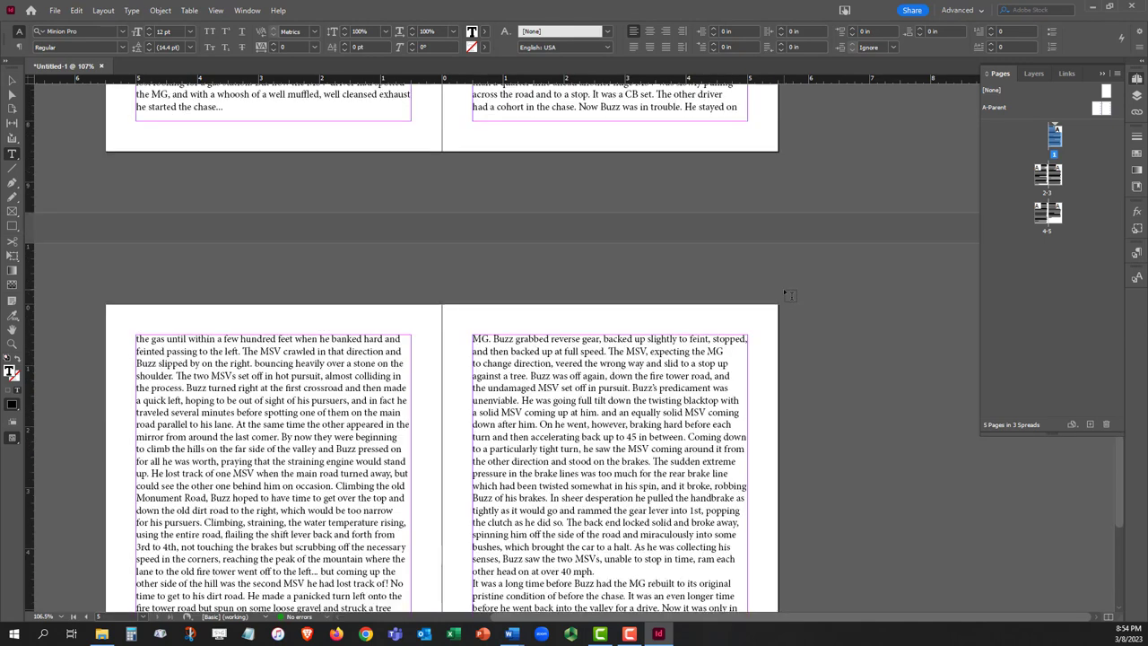
pyautogui.scroll(5, 783, 288)
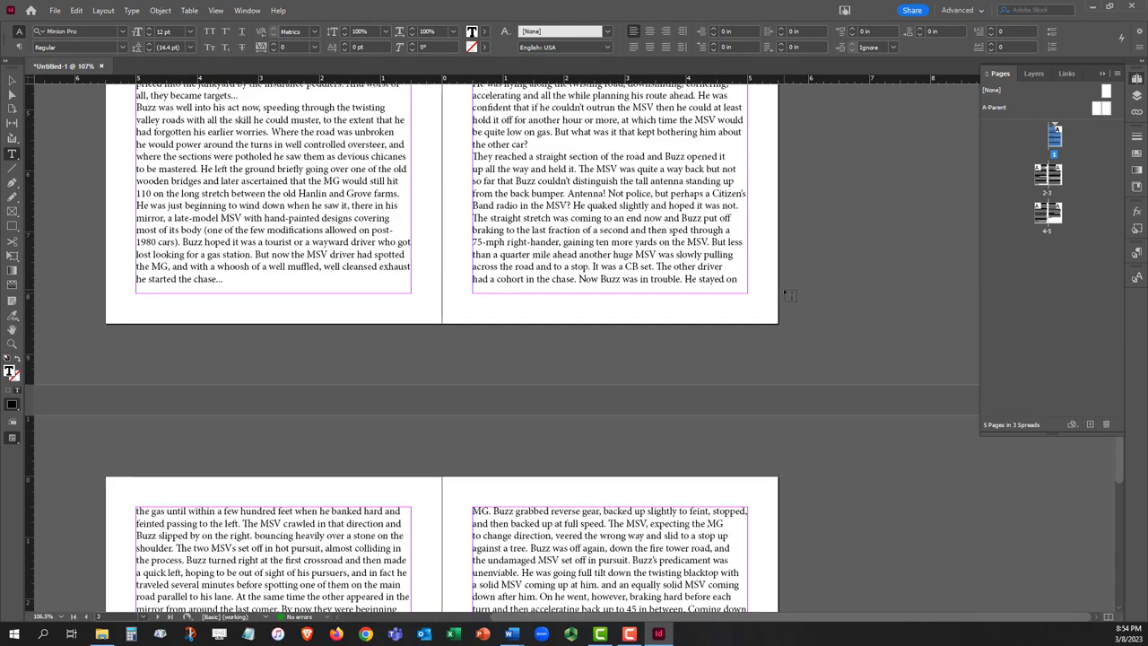
pyautogui.scroll(5, 784, 288)
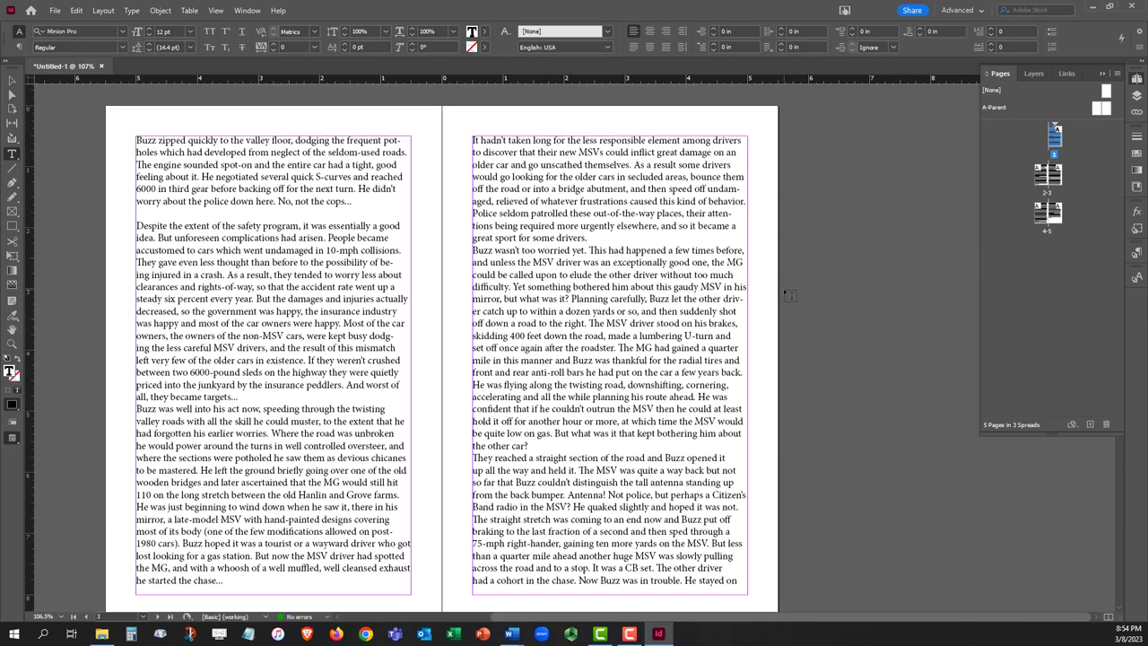
pyautogui.scroll(2, 783, 287)
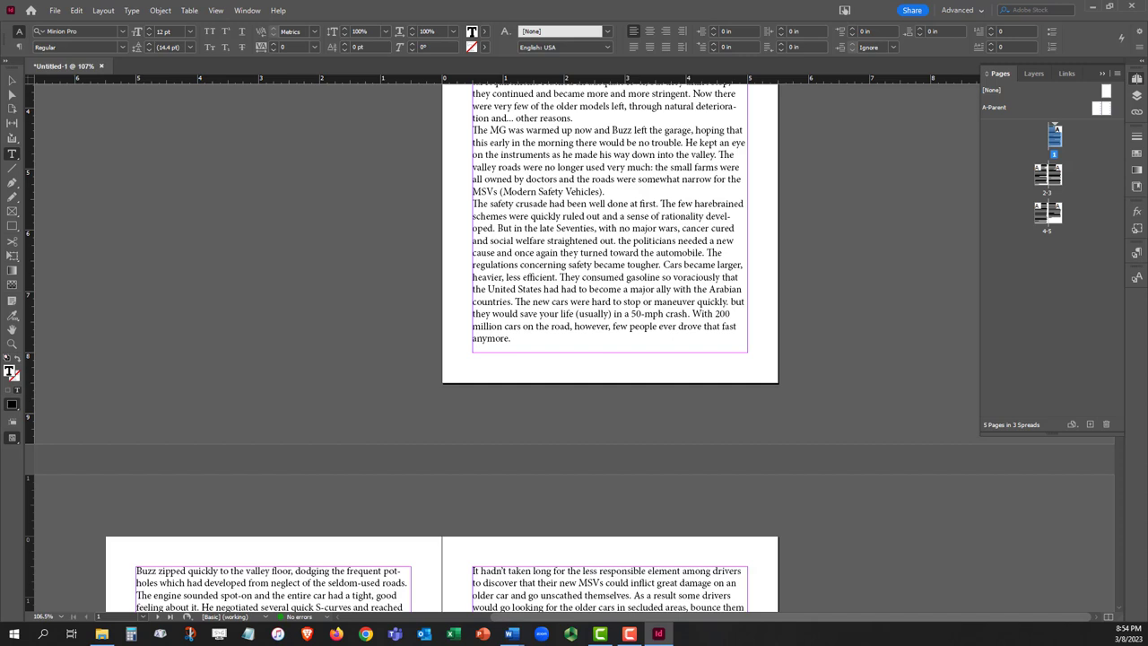
pyautogui.scroll(4, 449, 307)
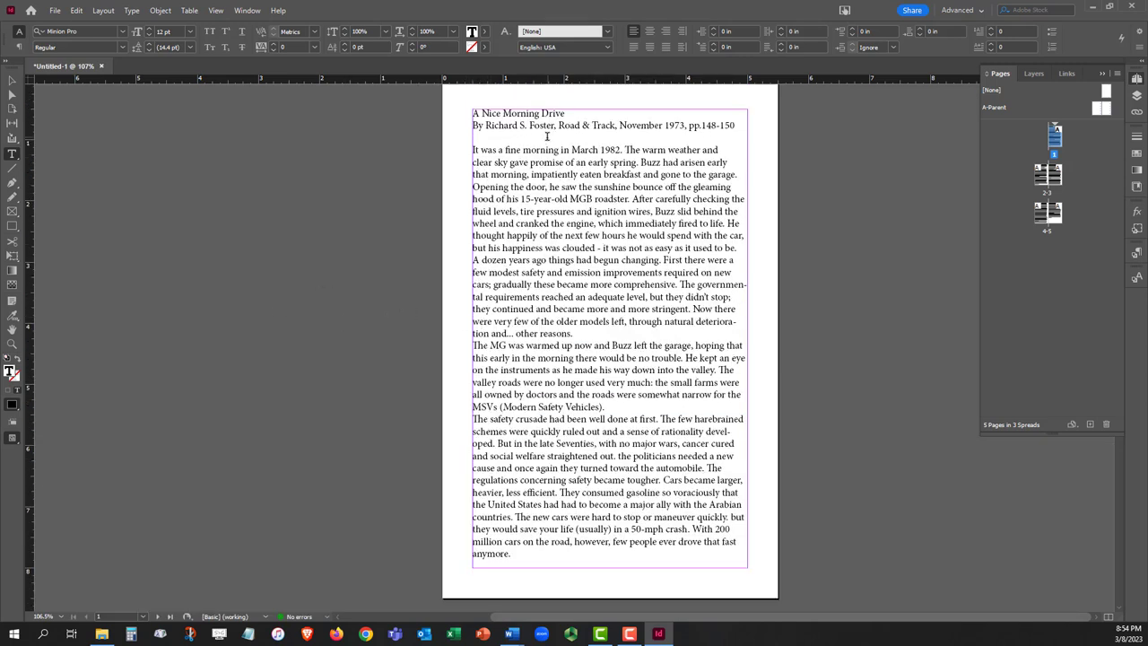
# - Set the 'A Nice Morning Drive' title to 24 pt and centre it
pyautogui.click(546, 136)
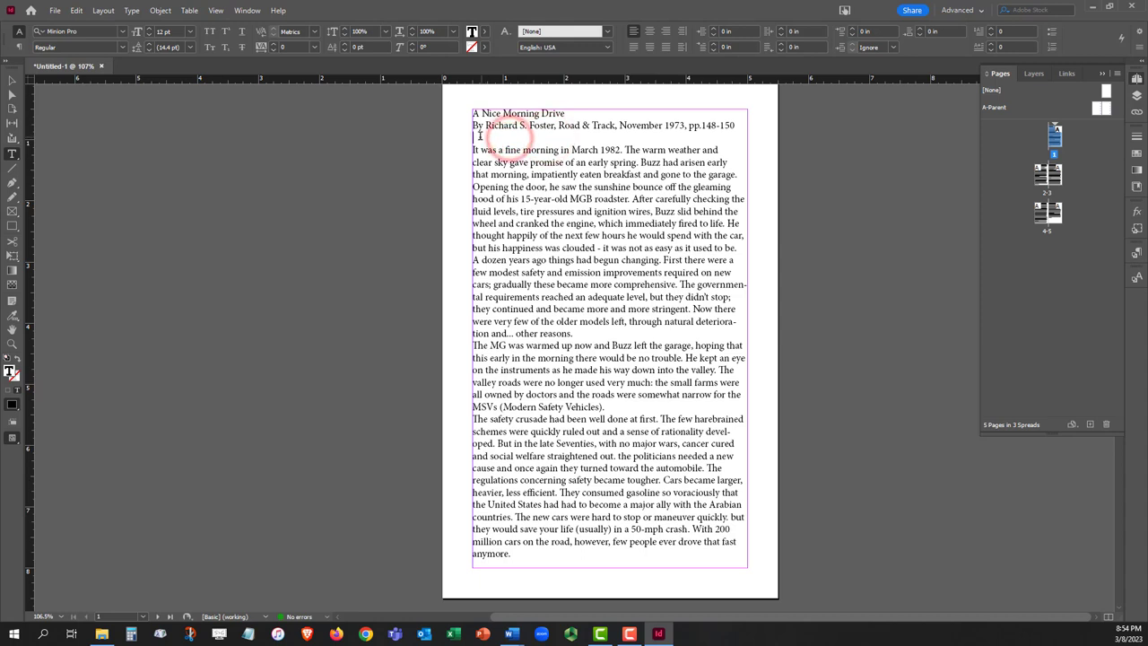
pyautogui.click(479, 136)
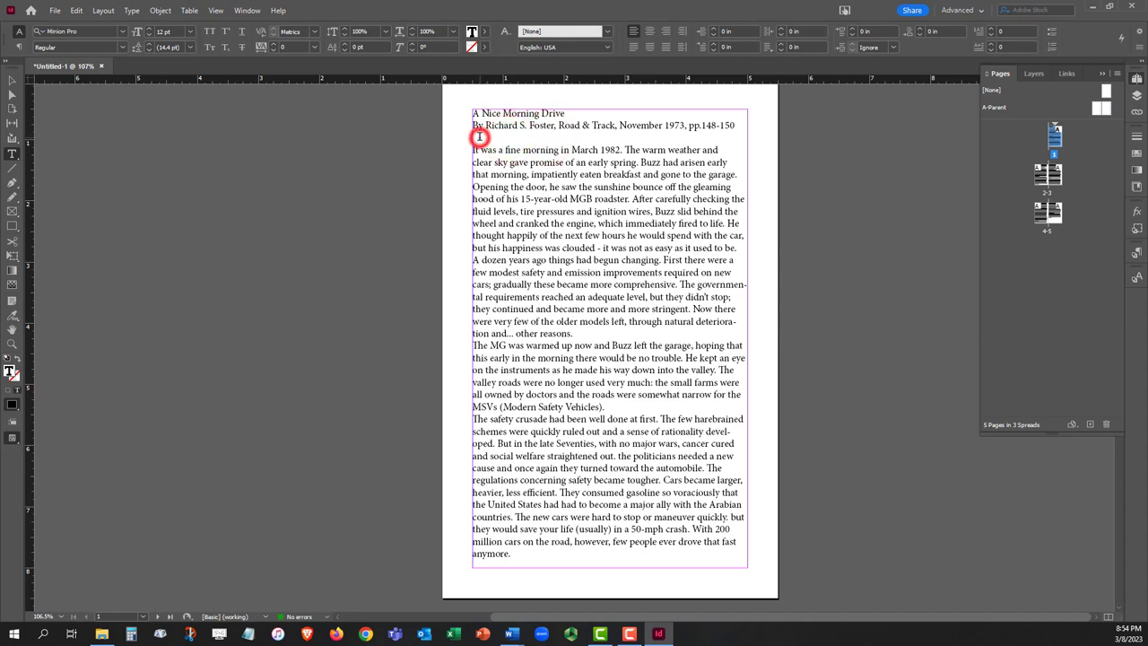
pyautogui.tripleClick(574, 113)
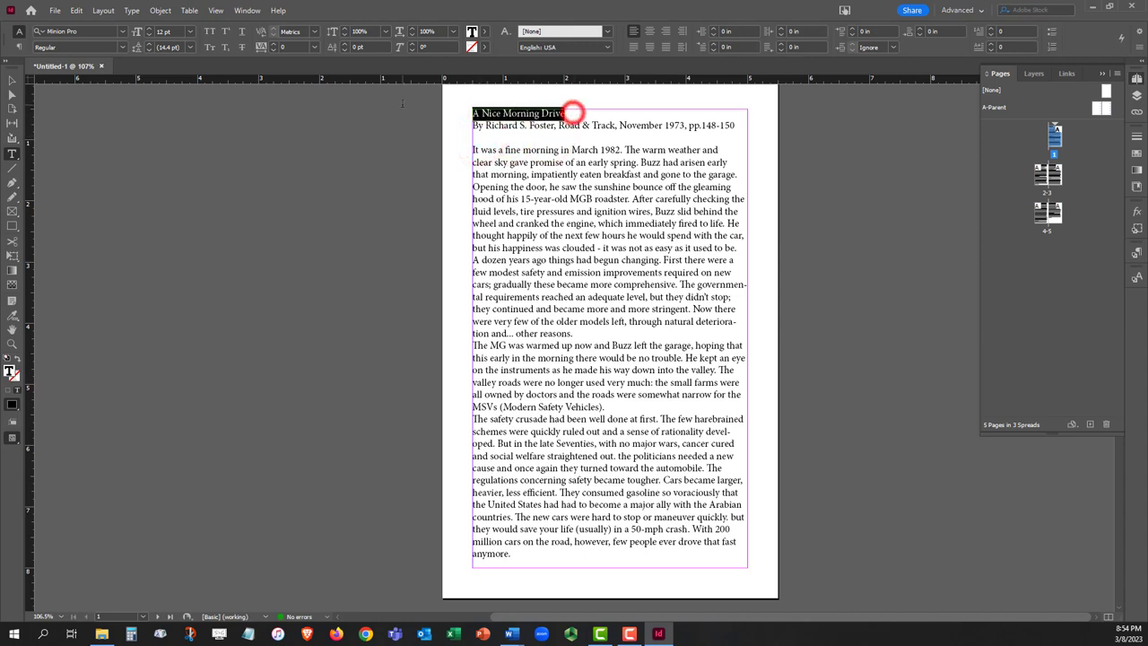
pyautogui.click(150, 30)
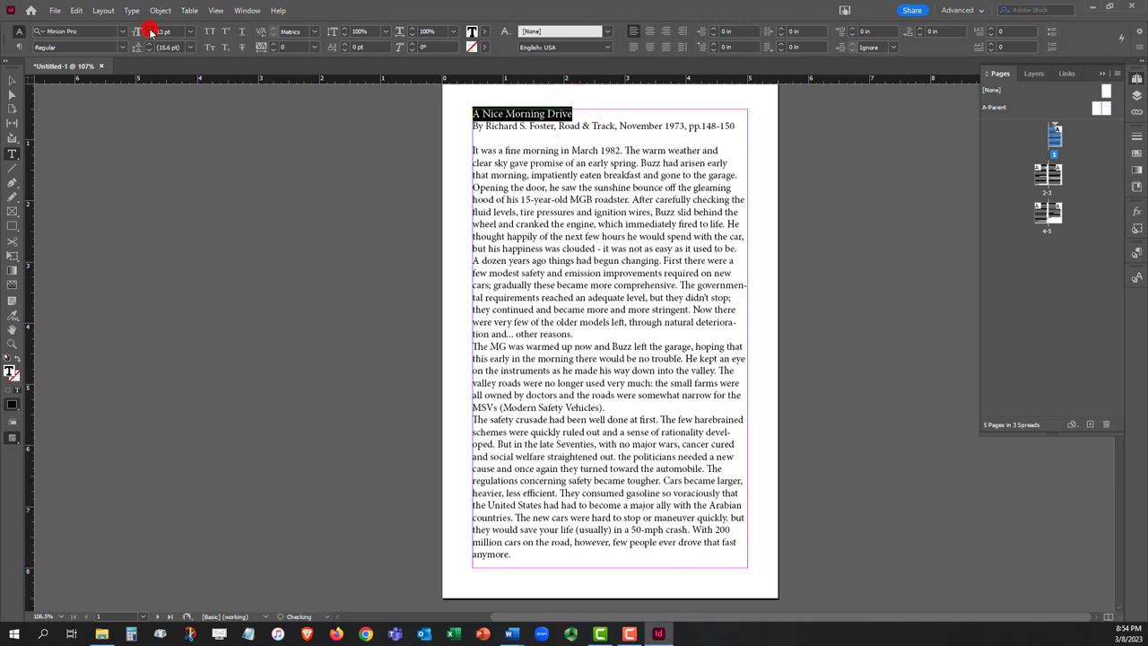
pyautogui.click(150, 29)
pyautogui.click(150, 30)
pyautogui.click(150, 30)
pyautogui.click(150, 31)
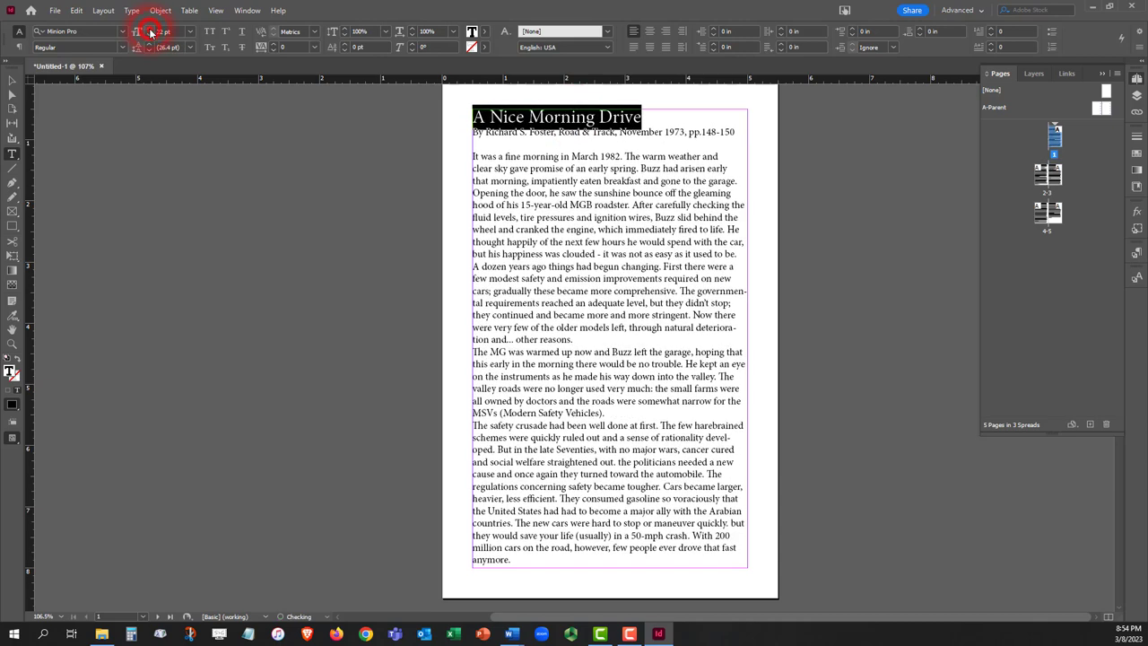
pyautogui.click(150, 31)
pyautogui.click(150, 31)
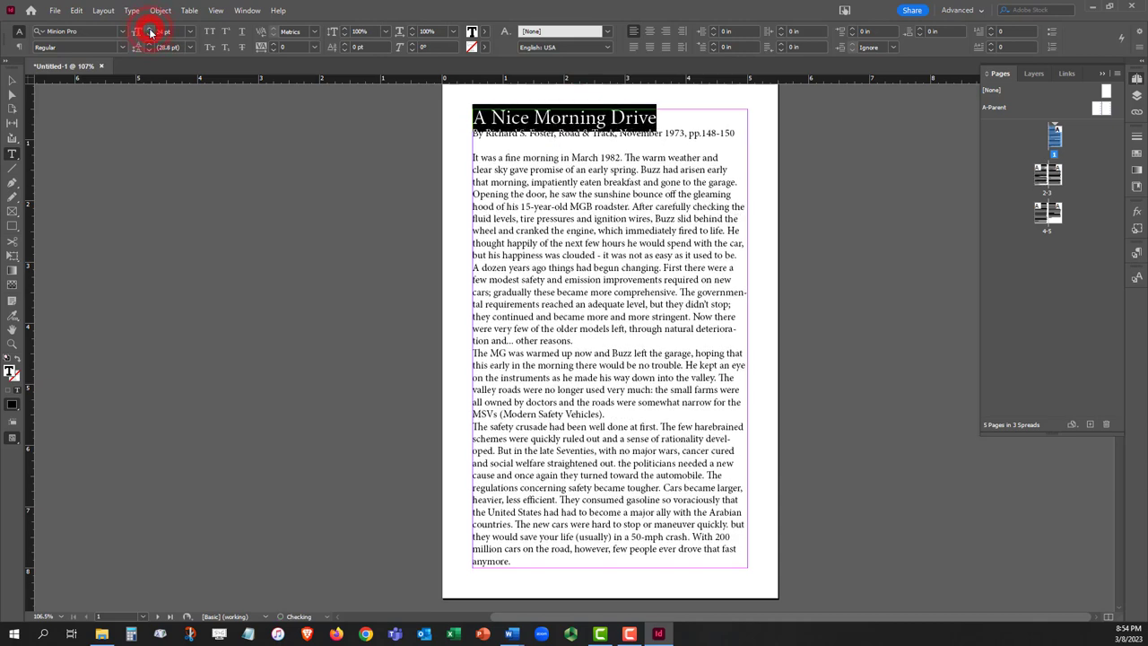
pyautogui.click(649, 32)
# - Centre the byline and break it after the author name so Road & Track sits on its own line
pyautogui.click(736, 140)
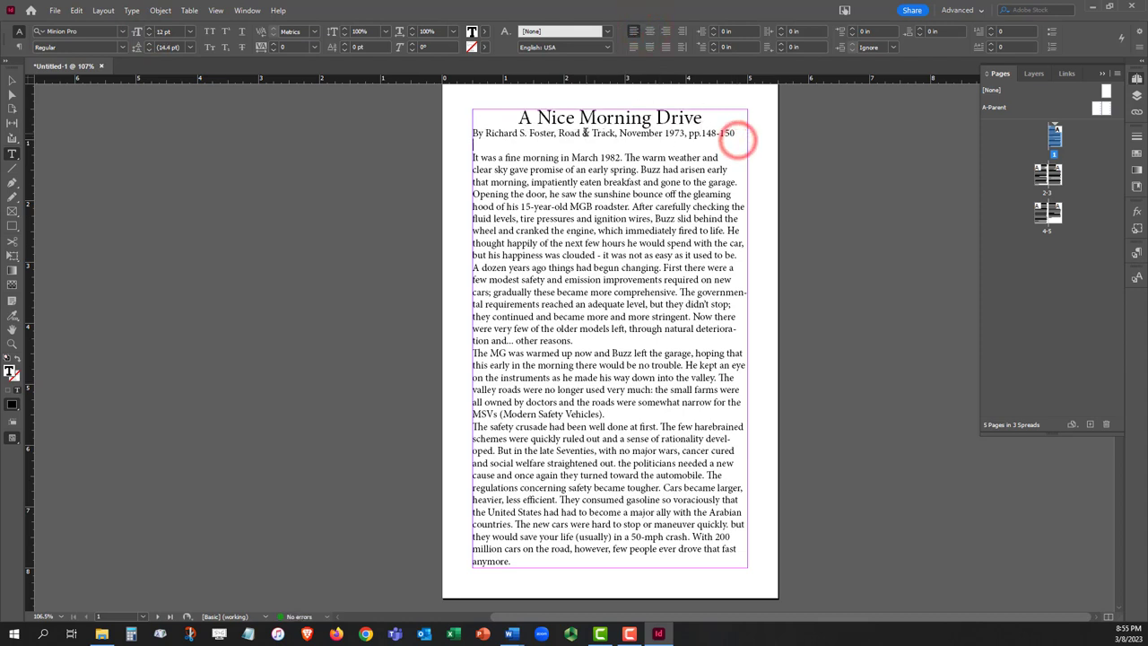
pyautogui.tripleClick(472, 132)
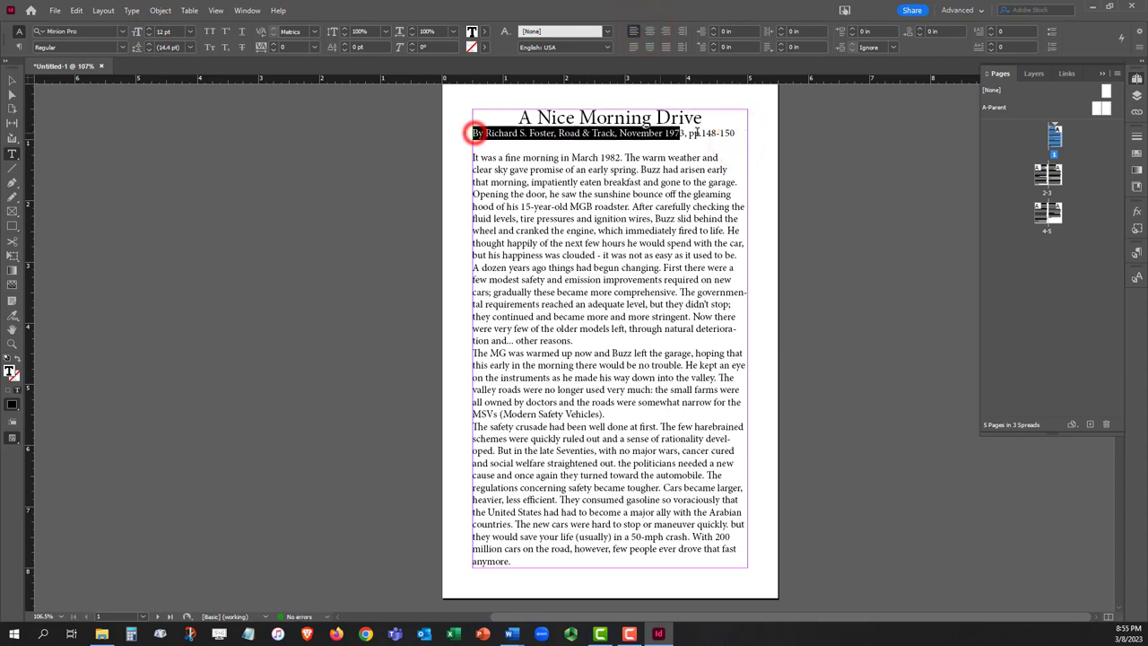
pyautogui.click(650, 32)
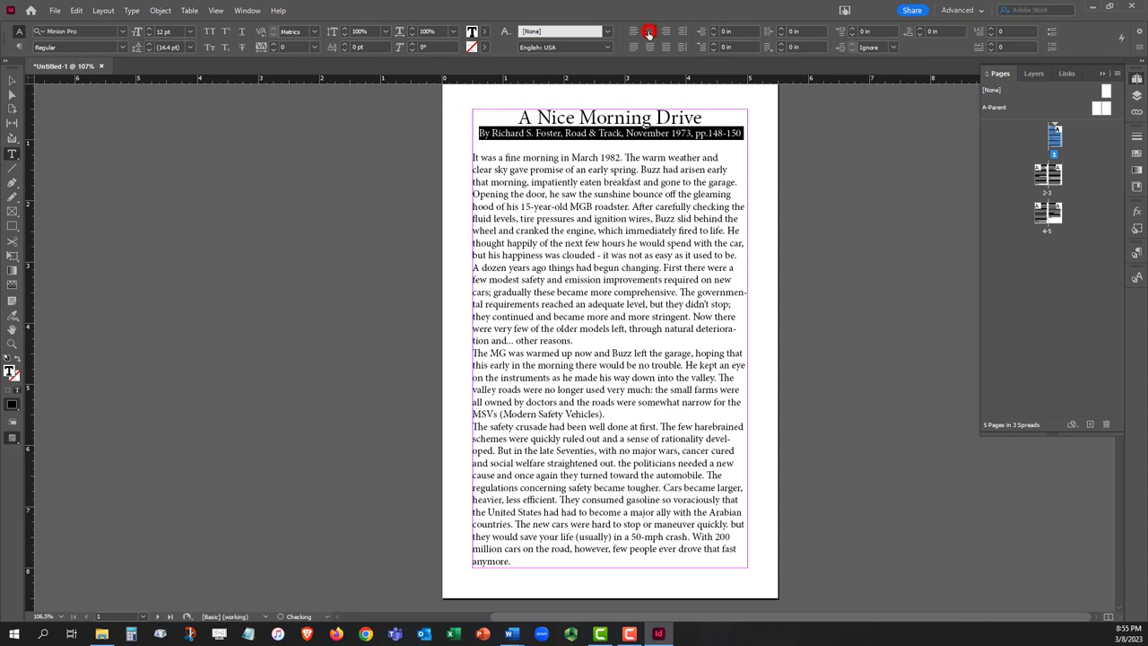
pyautogui.click(559, 142)
pyautogui.click(566, 133)
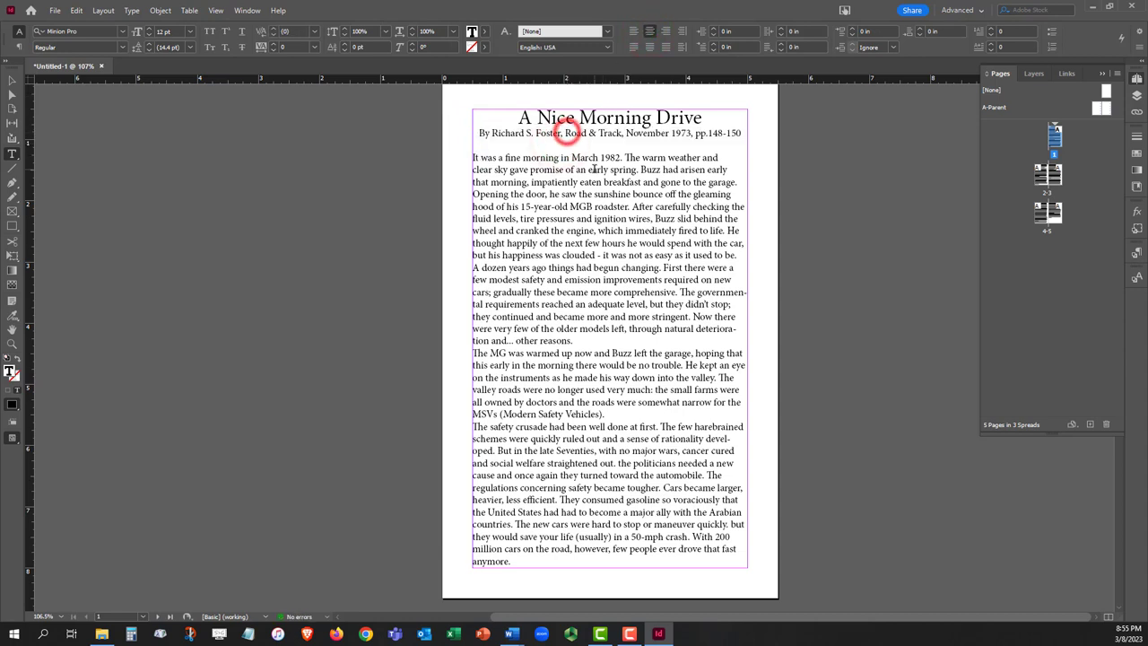
pyautogui.press('BackSpace')
pyautogui.press('BackSpace')
pyautogui.press('Return')
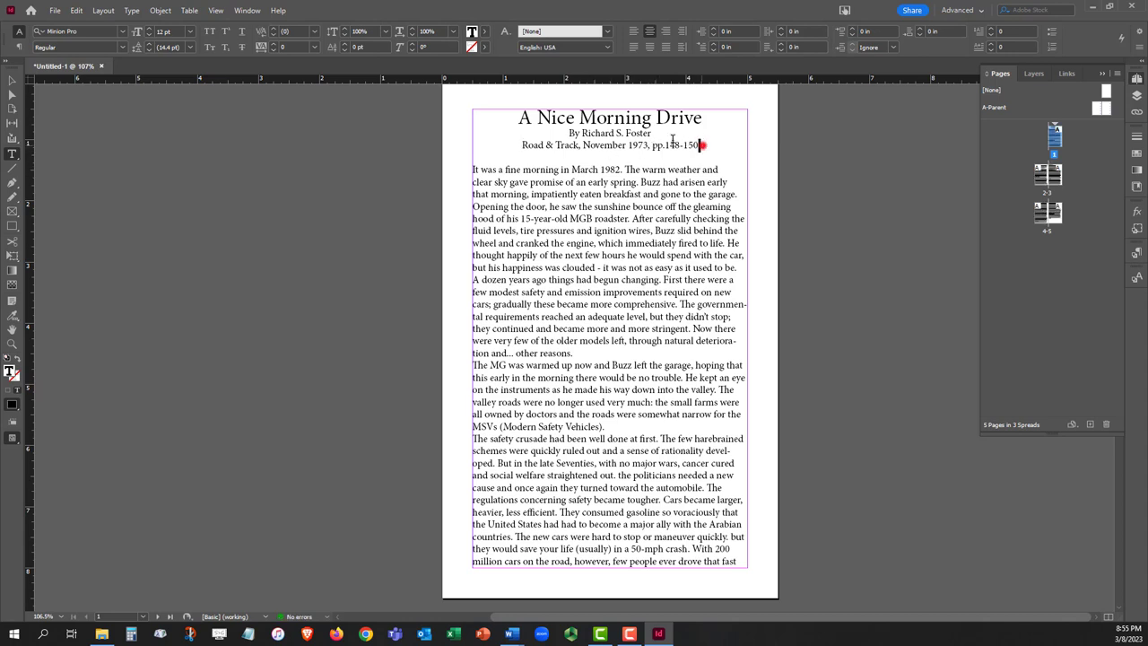
# - Keep both byline lines in the Regular font style
pyautogui.tripleClick(692, 145)
pyautogui.click(122, 46)
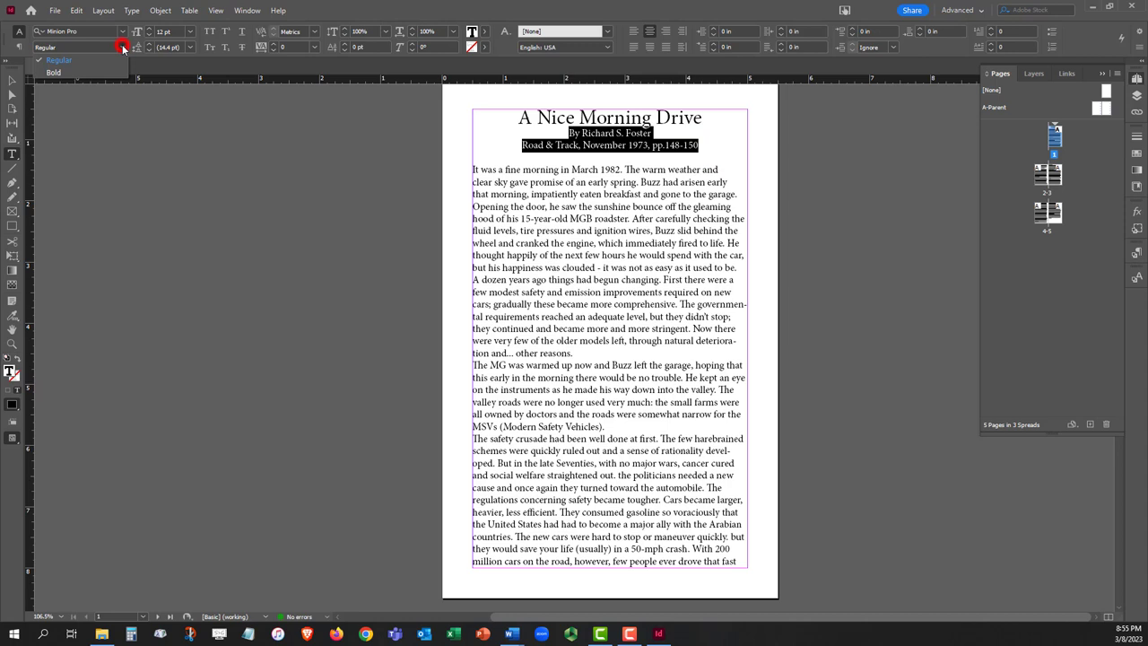
pyautogui.click(141, 64)
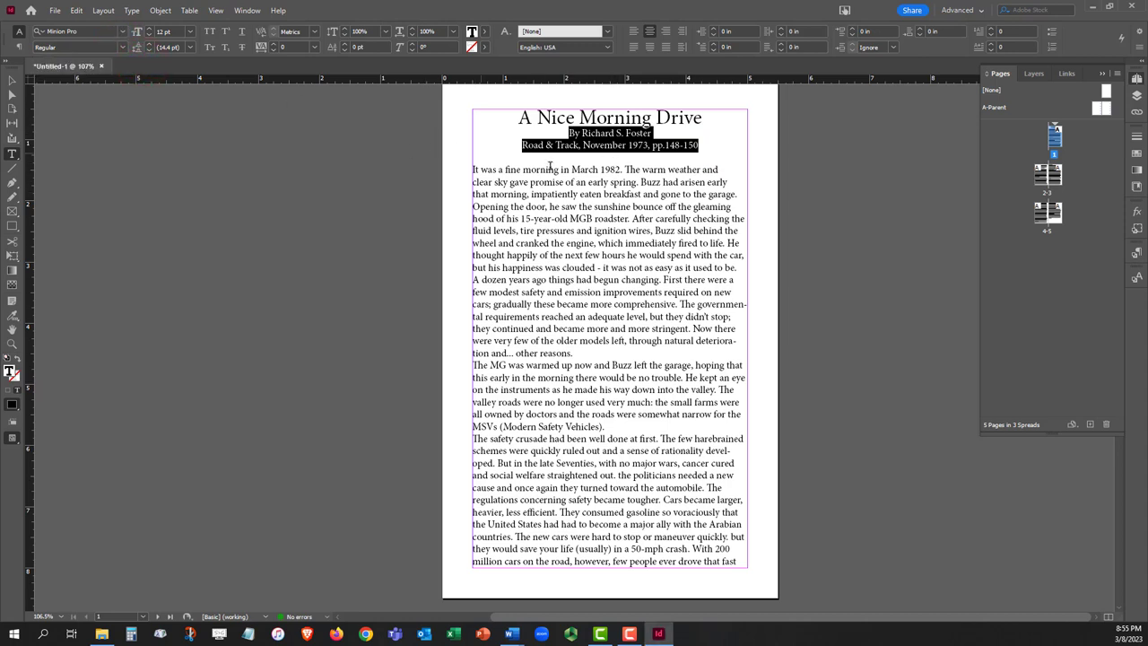
pyautogui.click(550, 167)
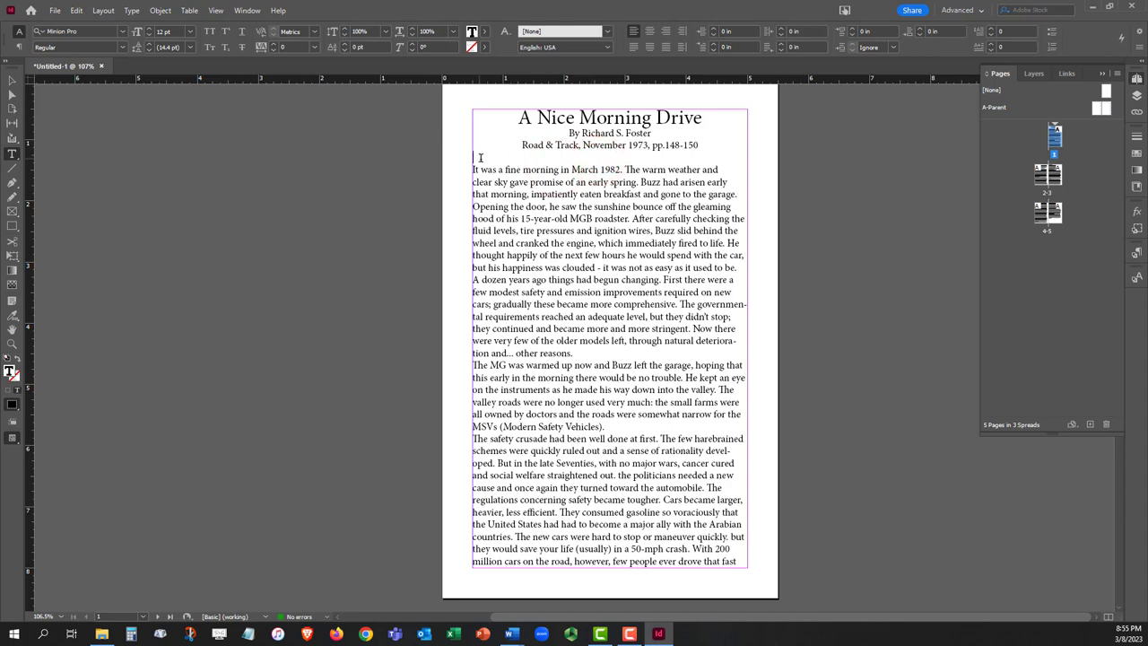
# - Insert a page break after the byline so the story body starts on page 2
pyautogui.click(482, 155)
pyautogui.click(132, 11)
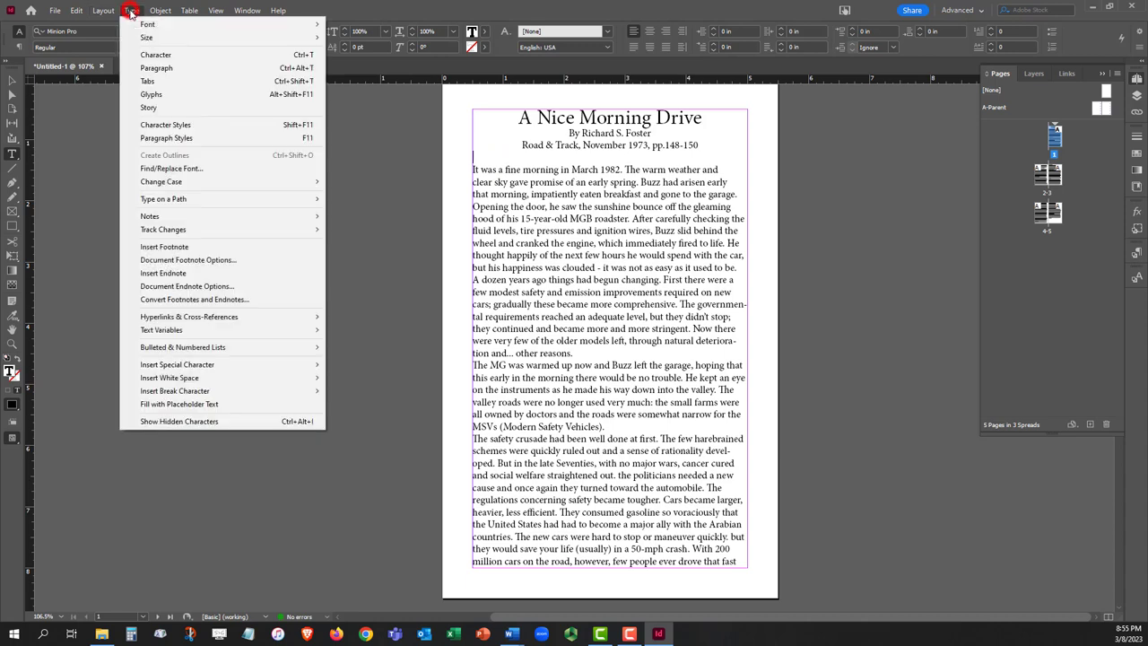
pyautogui.moveTo(199, 396)
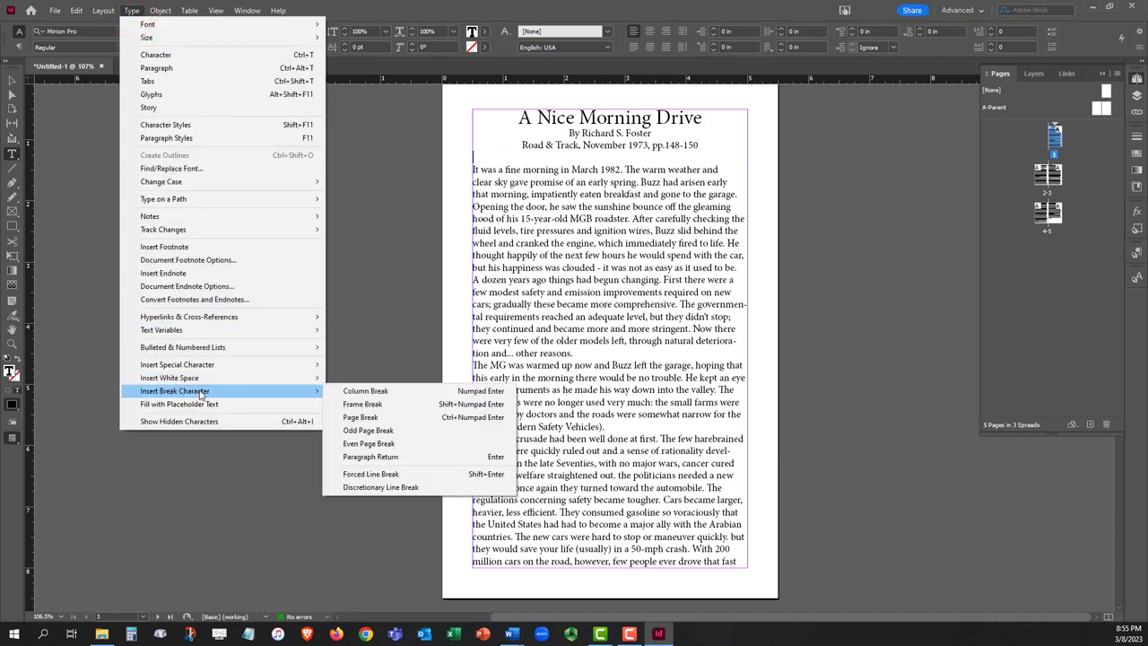
pyautogui.click(400, 421)
pyautogui.scroll(4, 397, 418)
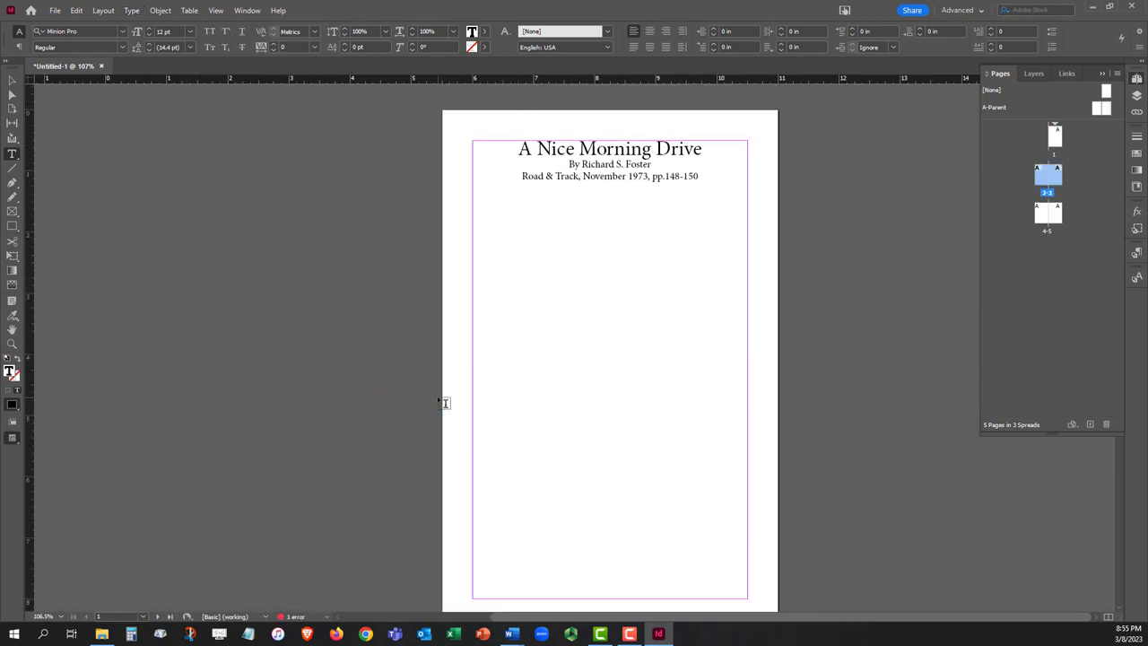
pyautogui.scroll(-8, 609, 266)
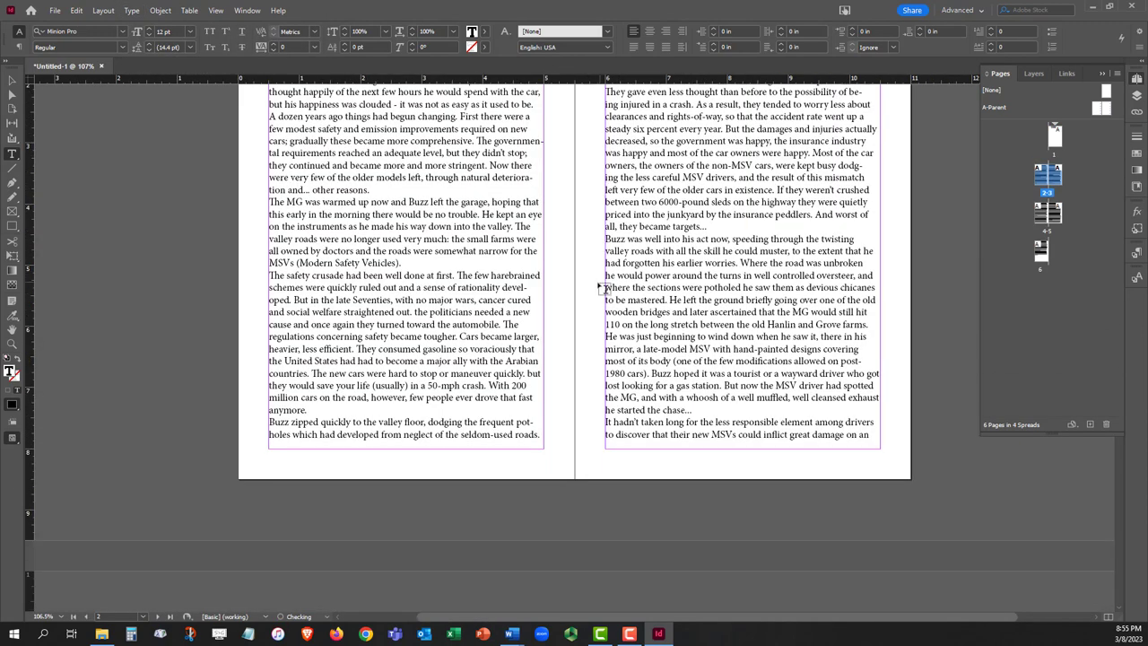
pyautogui.scroll(3, 601, 282)
pyautogui.scroll(5, 525, 269)
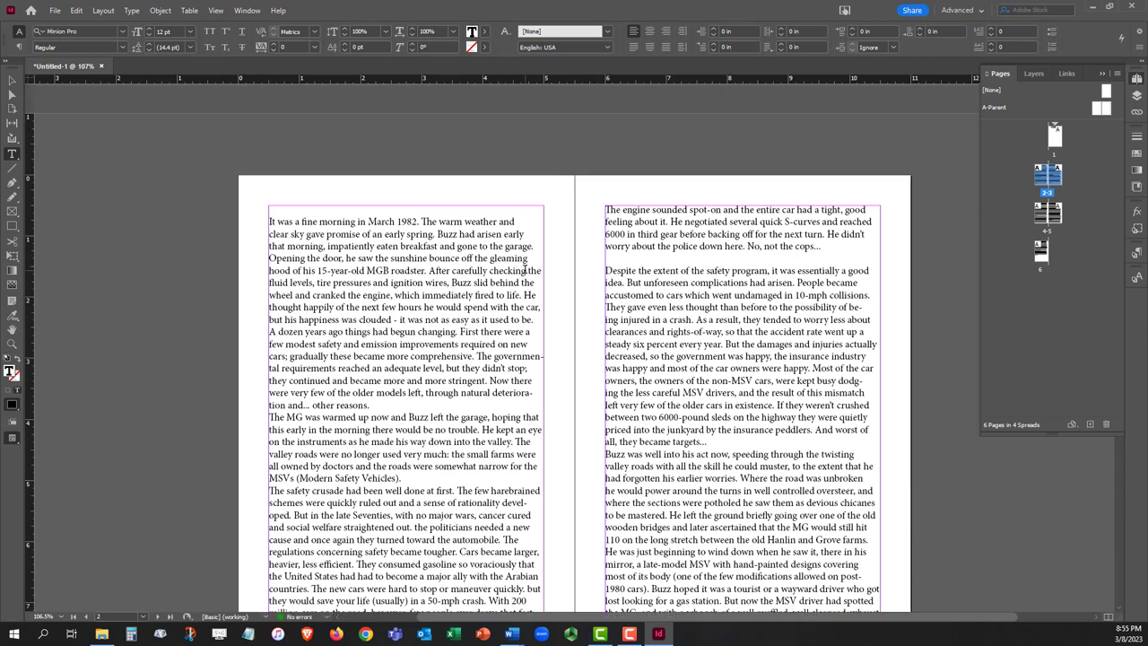
pyautogui.scroll(3, 526, 271)
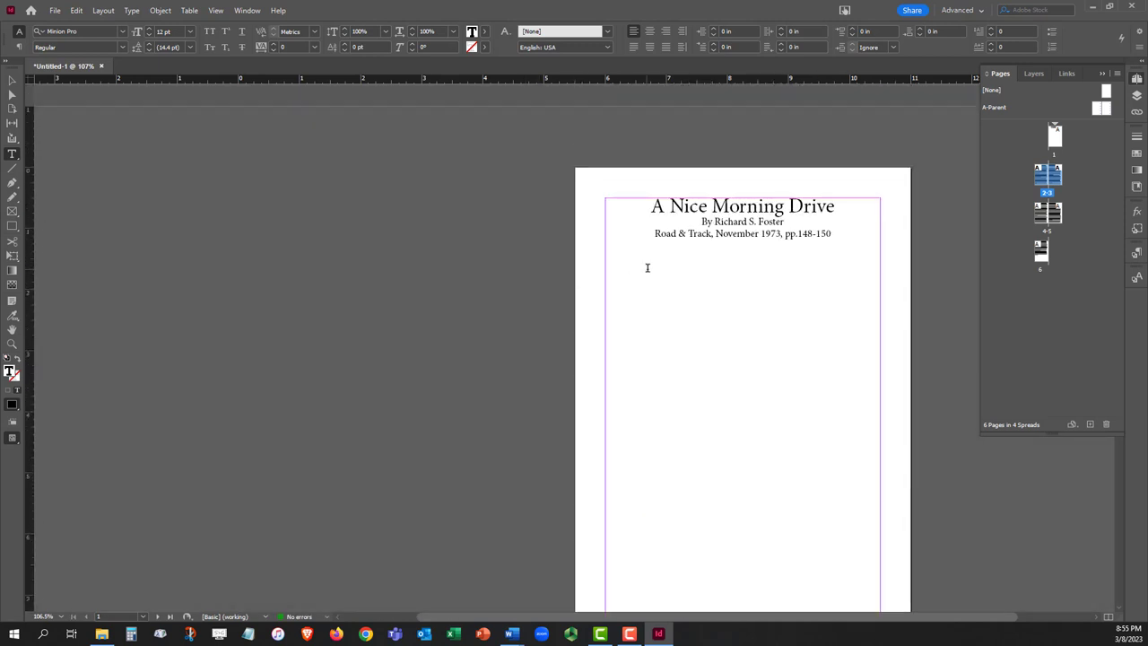
# - Add blank lines before and after the title to lower the title block on page 1
pyautogui.click(644, 206)
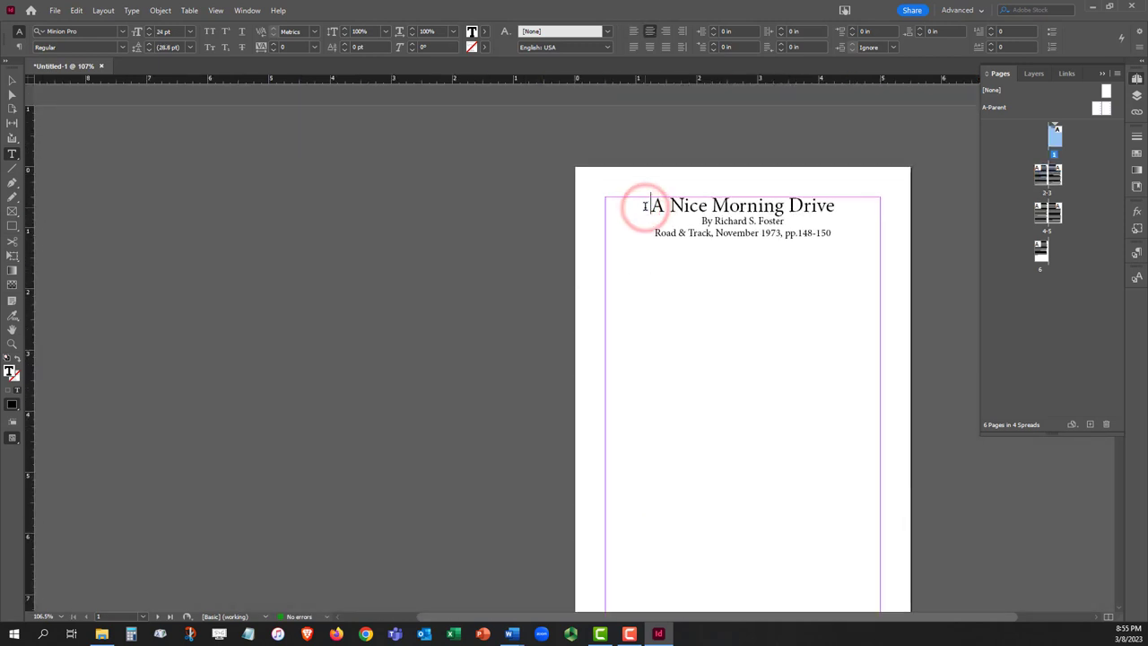
pyautogui.press('Return')
pyautogui.press('Return')
pyautogui.press('Return')
pyautogui.press('Return')
pyautogui.press('Return')
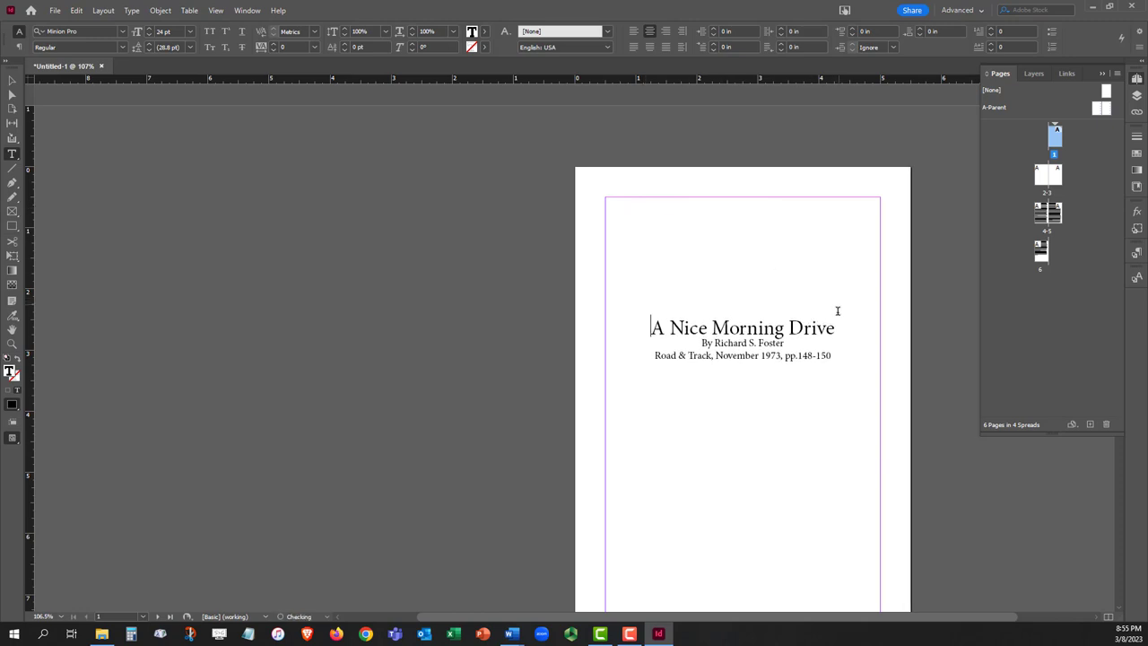
pyautogui.click(838, 329)
pyautogui.press('Return')
pyautogui.press('Return')
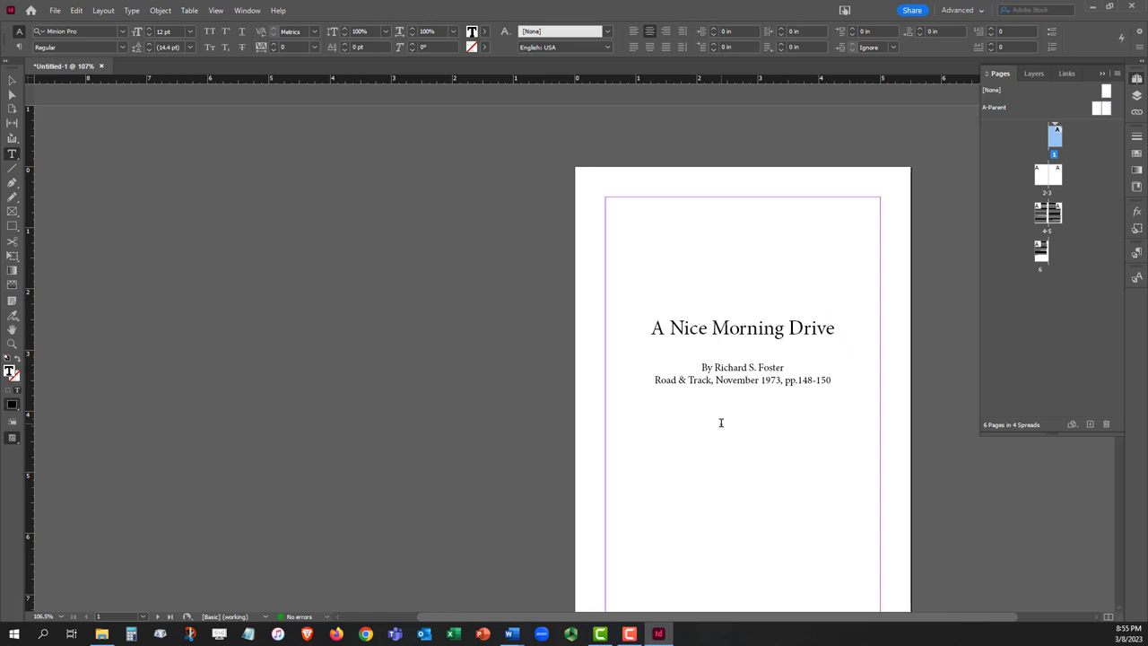
pyautogui.scroll(-8, 608, 381)
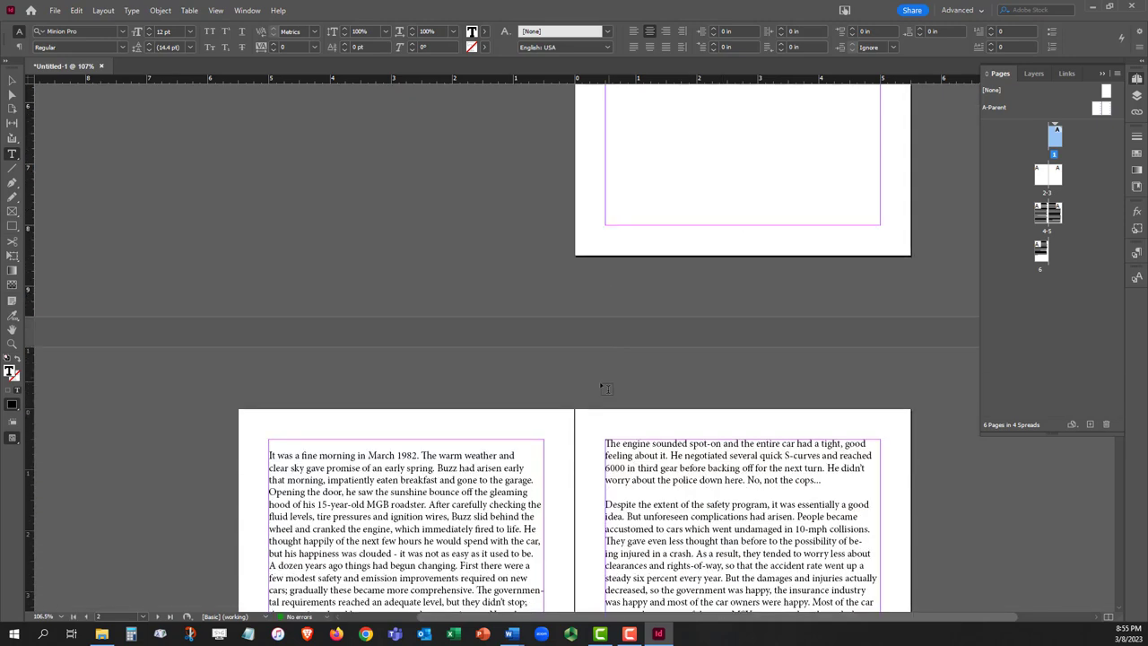
pyautogui.scroll(3, 530, 397)
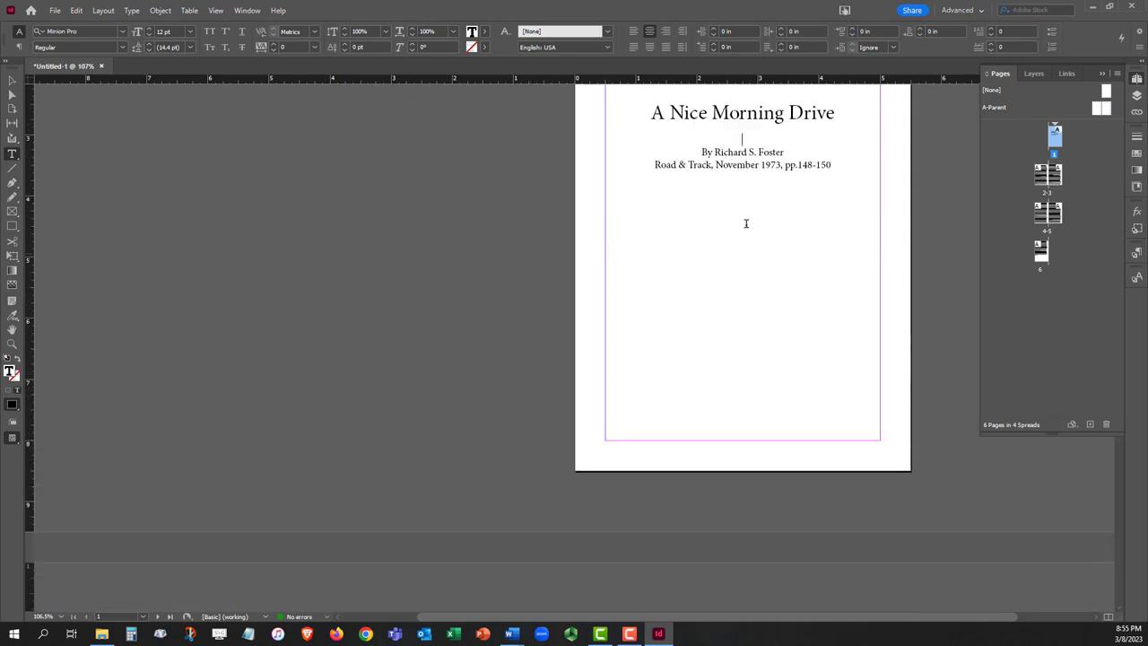
pyautogui.click(673, 183)
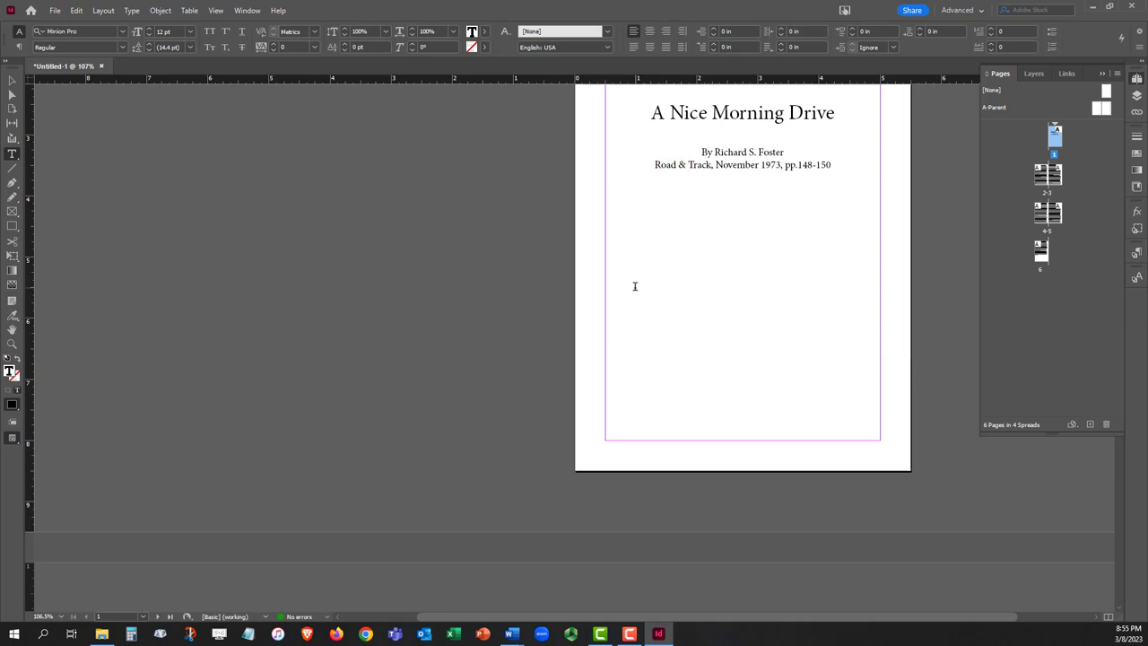
pyautogui.scroll(-1, 632, 285)
pyautogui.scroll(-6, 603, 313)
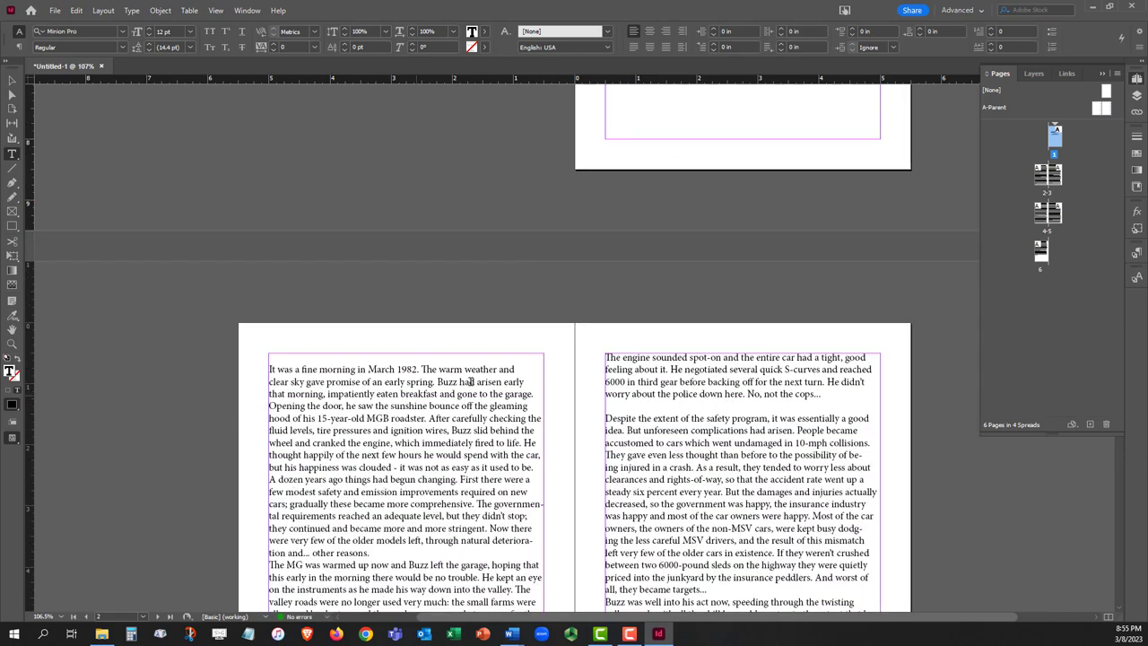
pyautogui.scroll(5, 474, 379)
pyautogui.scroll(4, 474, 379)
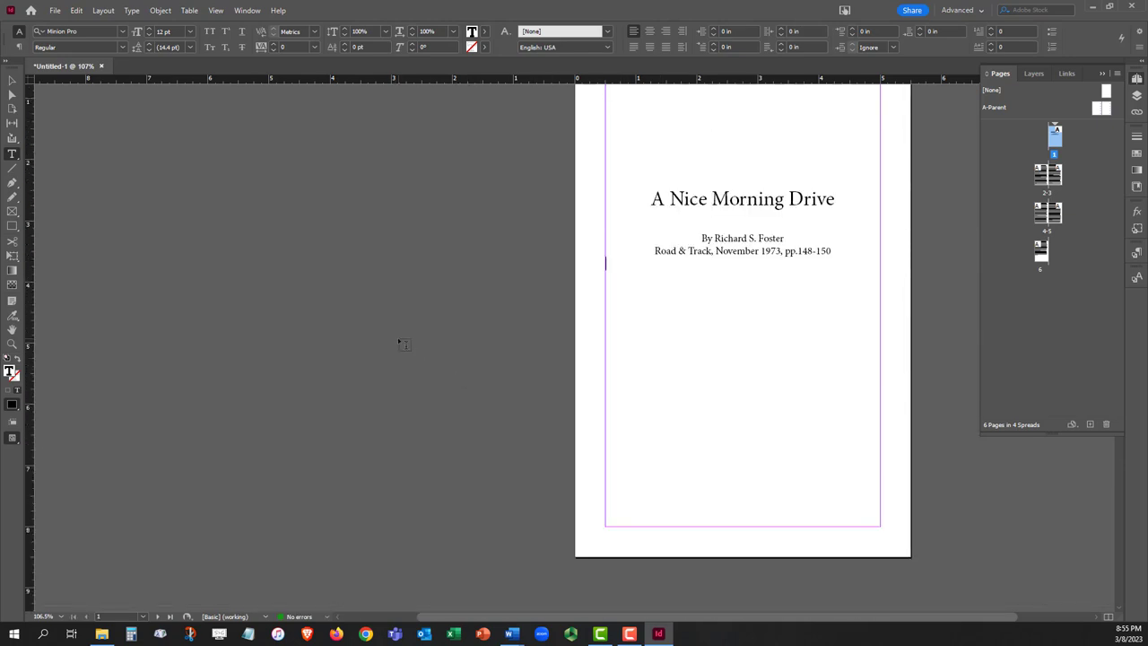
pyautogui.click(725, 162)
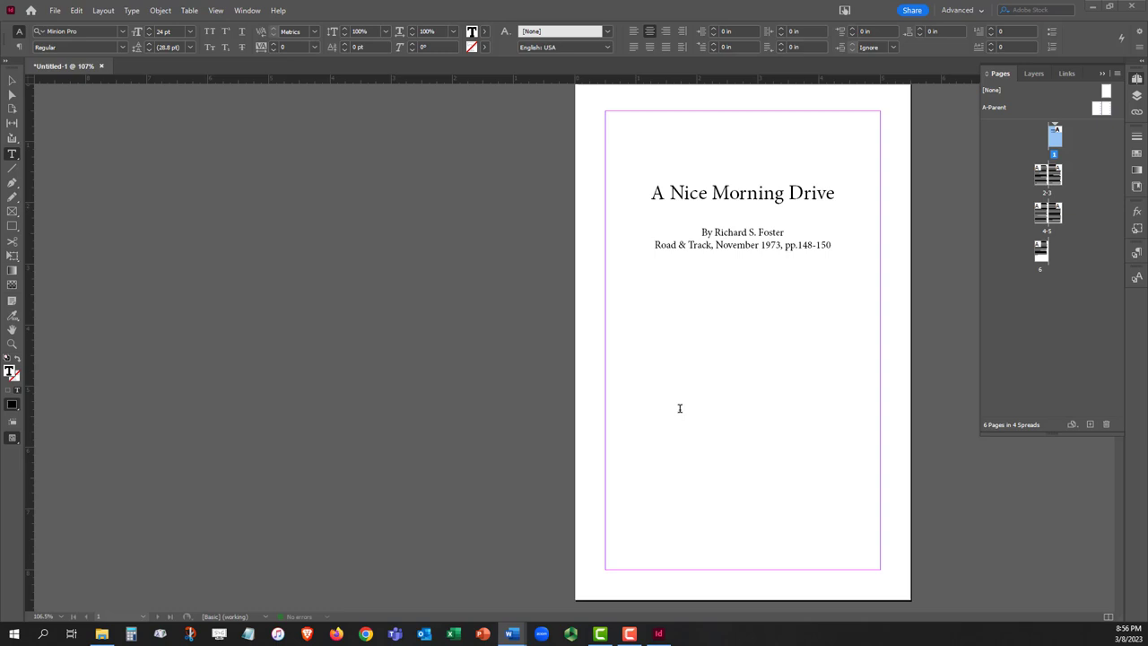
pyautogui.scroll(-10, 679, 410)
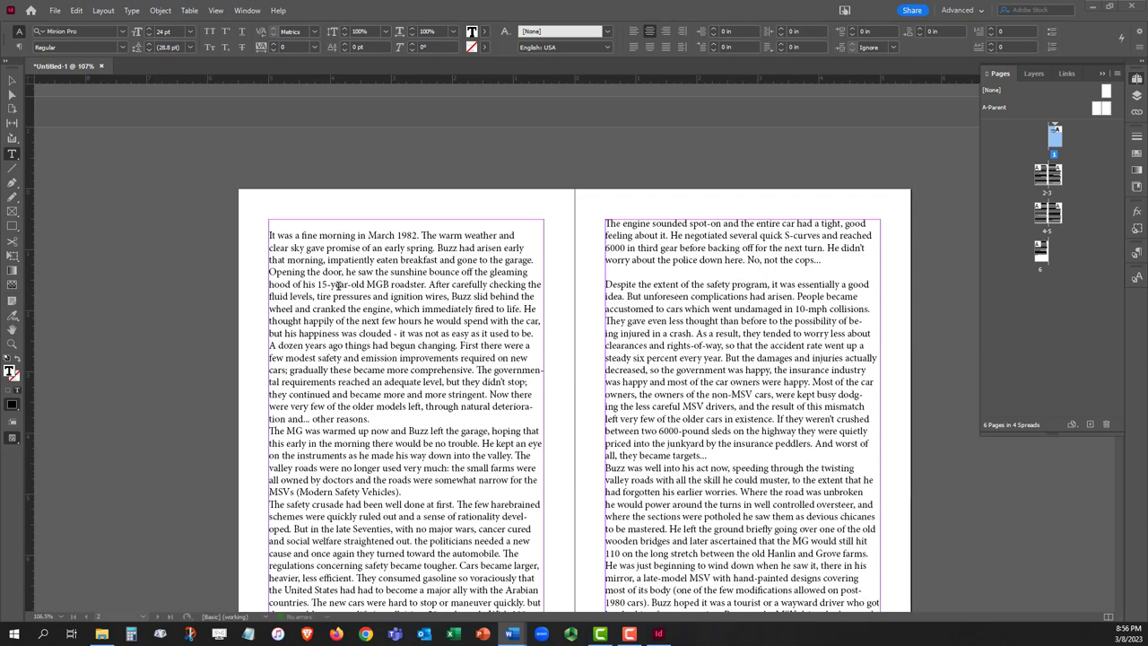
# - Delete the empty line before 'It was a fine morning' and add one blank line after 'other reasons.'
pyautogui.click(275, 226)
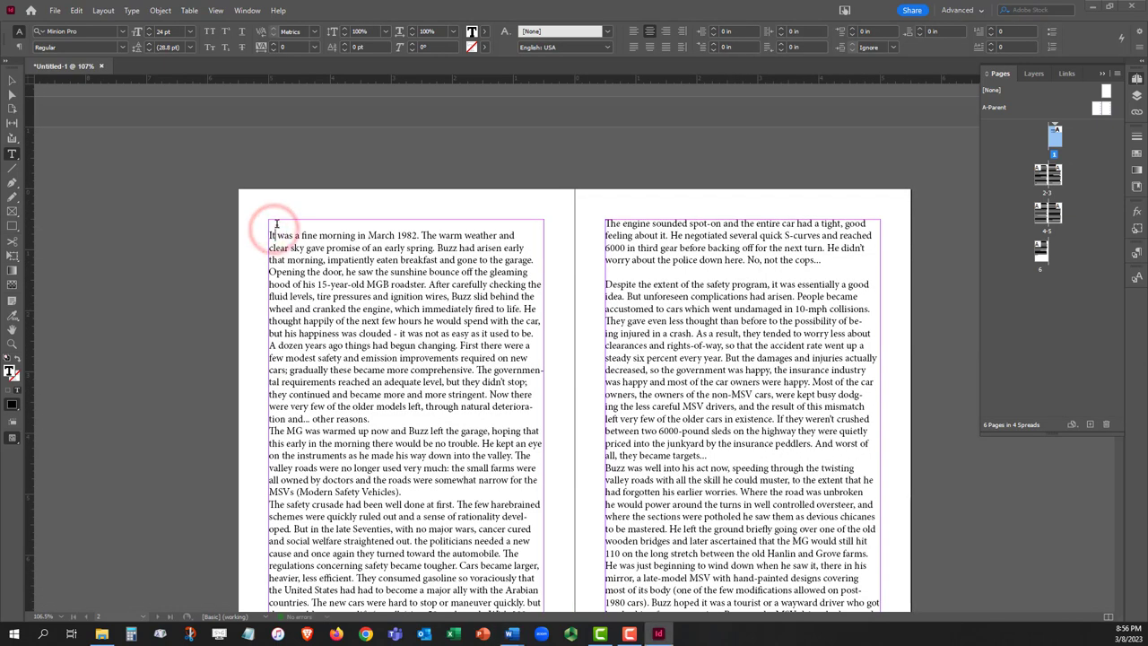
pyautogui.click(275, 226)
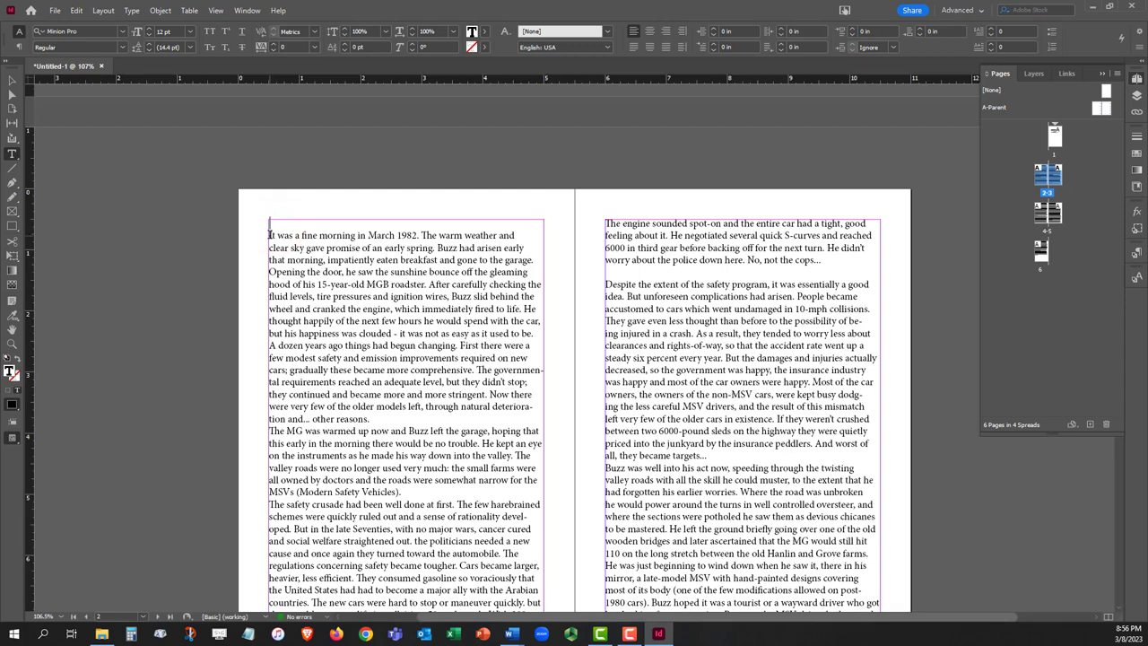
pyautogui.press('BackSpace')
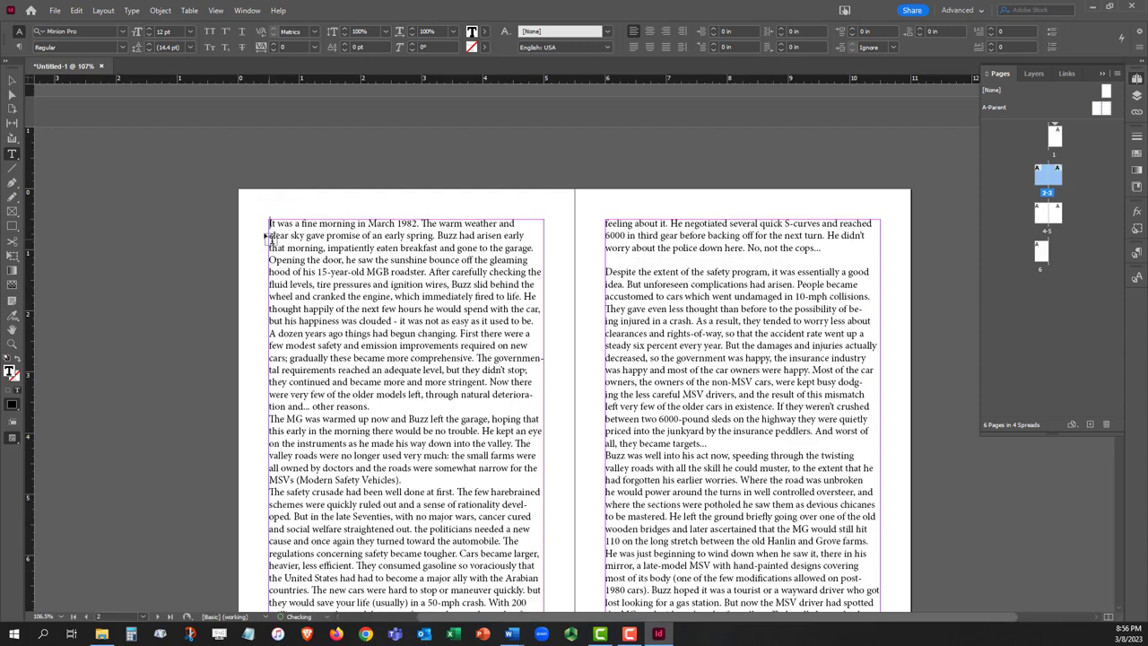
pyautogui.click(394, 405)
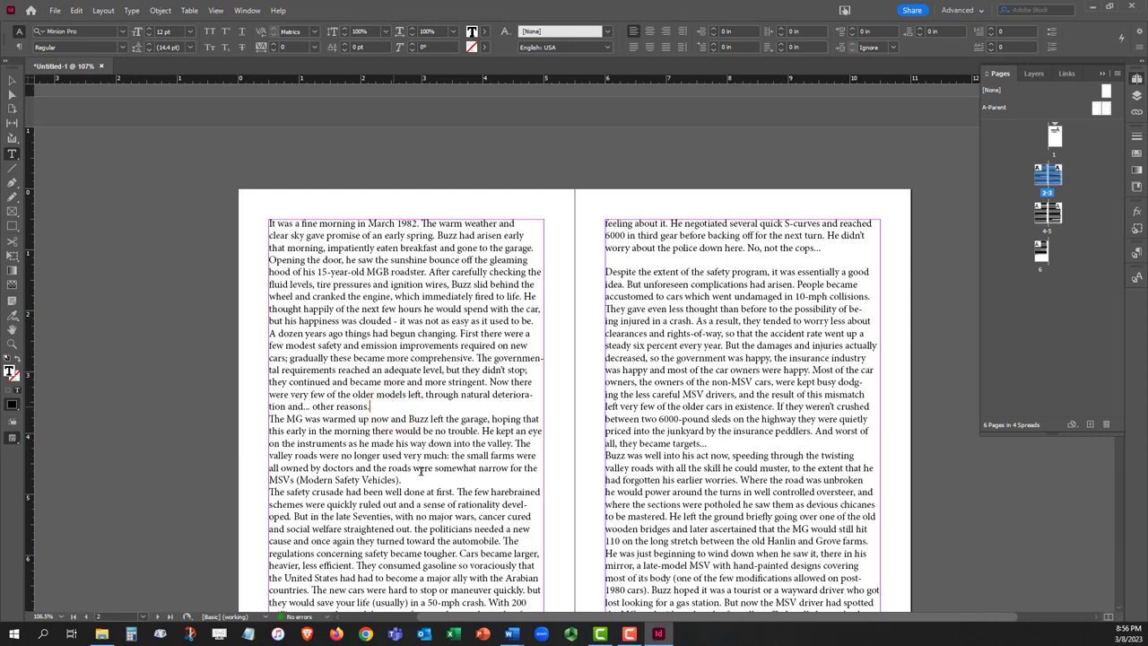
pyautogui.press('Return')
pyautogui.press('Return')
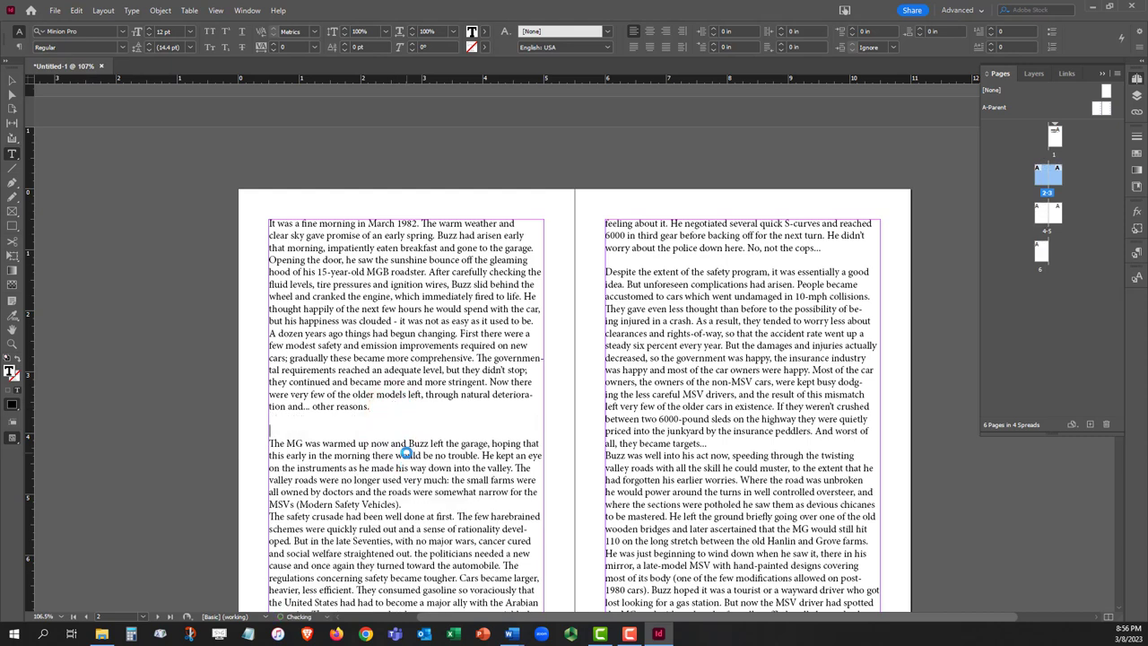
pyautogui.press('BackSpace')
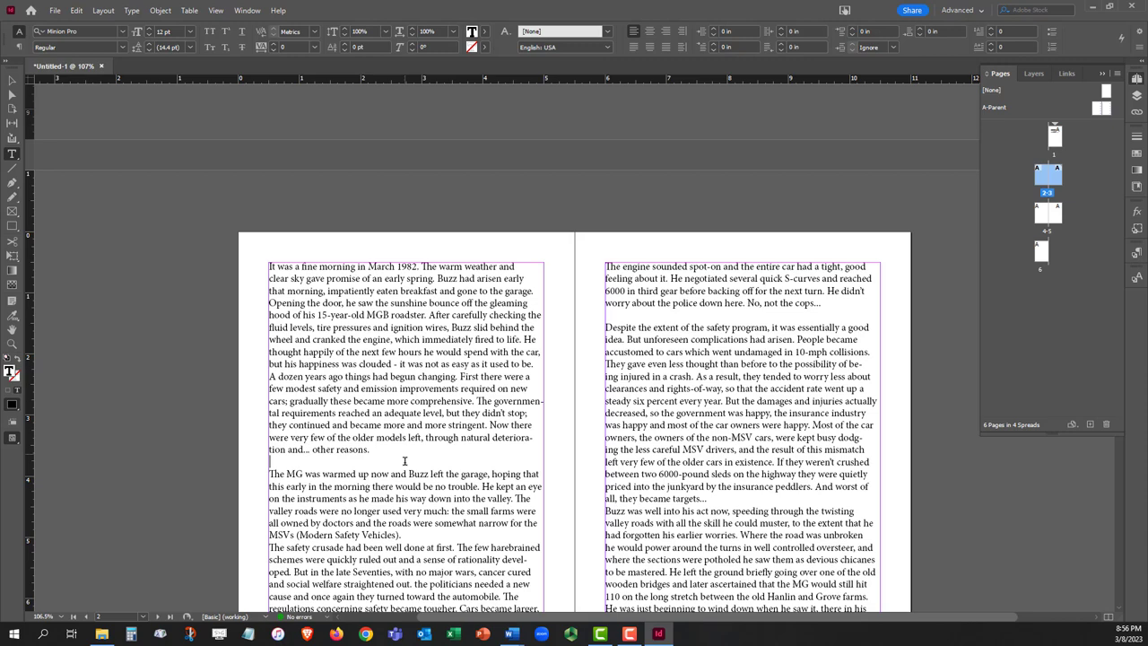
# - Add blank lines after the '(Modern Safety Vehicles).', 'anymore.', 'targets...' and 'great sport for some drivers.' paragraphs
pyautogui.scroll(-2, 405, 478)
pyautogui.click(411, 447)
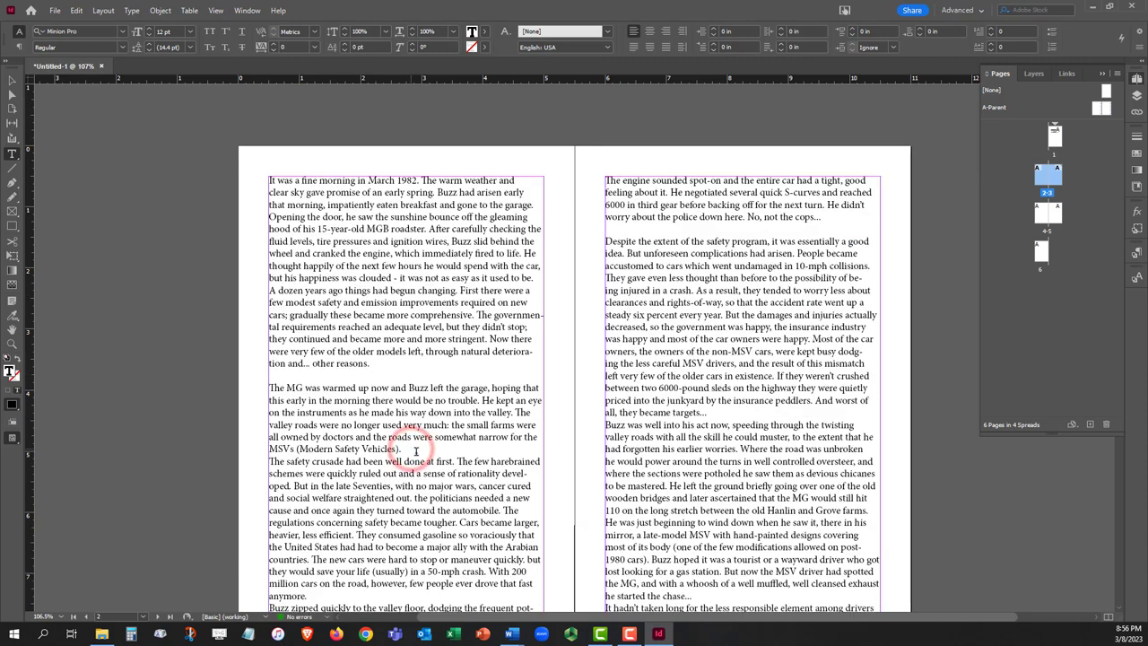
pyautogui.press('Return')
pyautogui.scroll(-3, 422, 453)
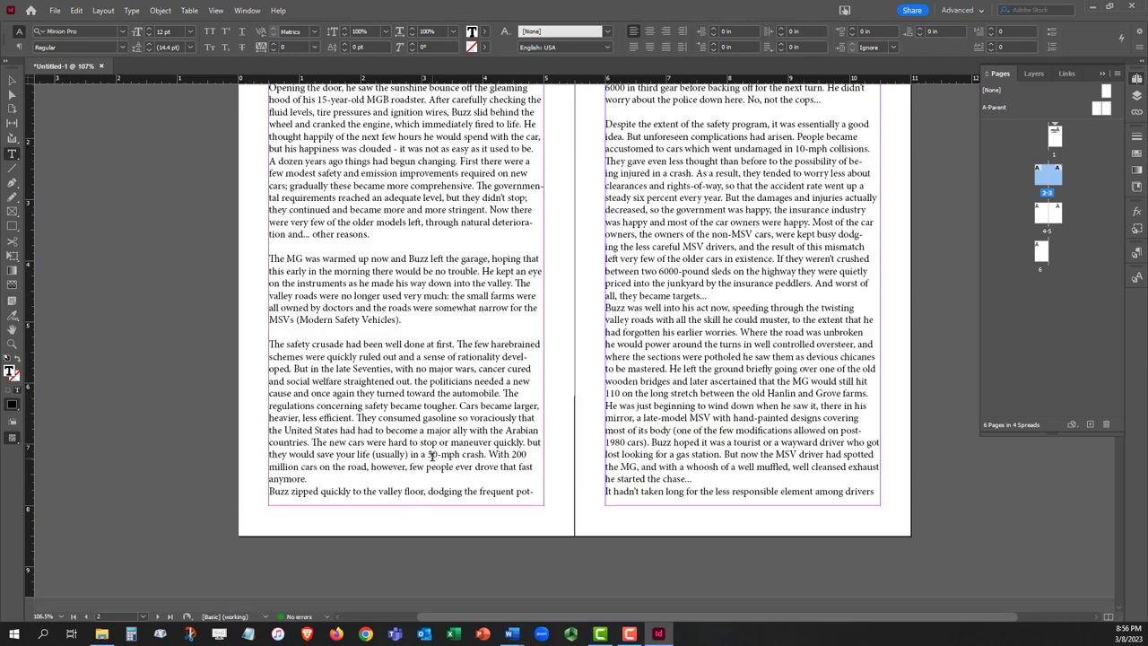
pyautogui.click(346, 479)
pyautogui.press('Return')
pyautogui.scroll(2, 588, 379)
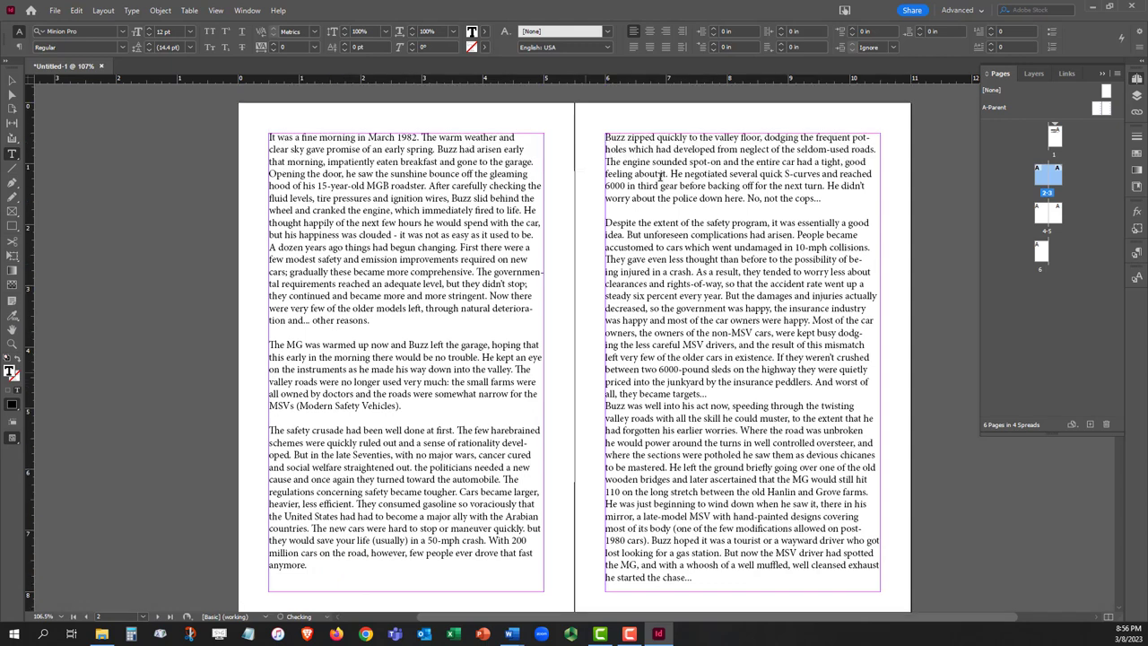
pyautogui.click(710, 395)
pyautogui.press('Return')
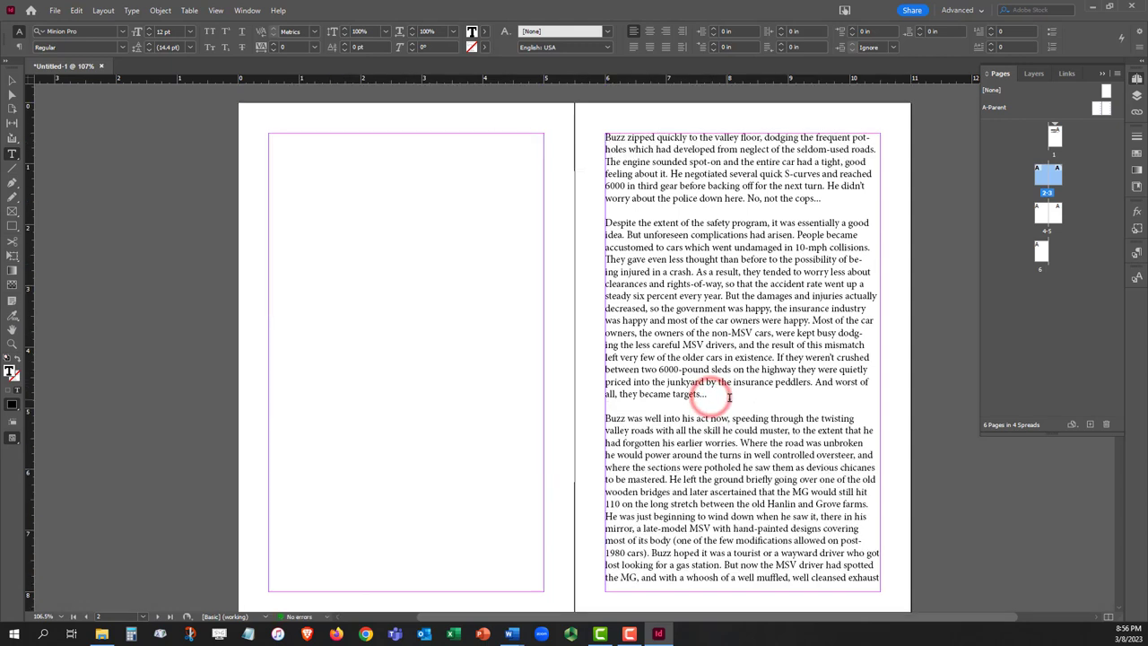
pyautogui.scroll(-1, 726, 395)
pyautogui.scroll(-6, 730, 397)
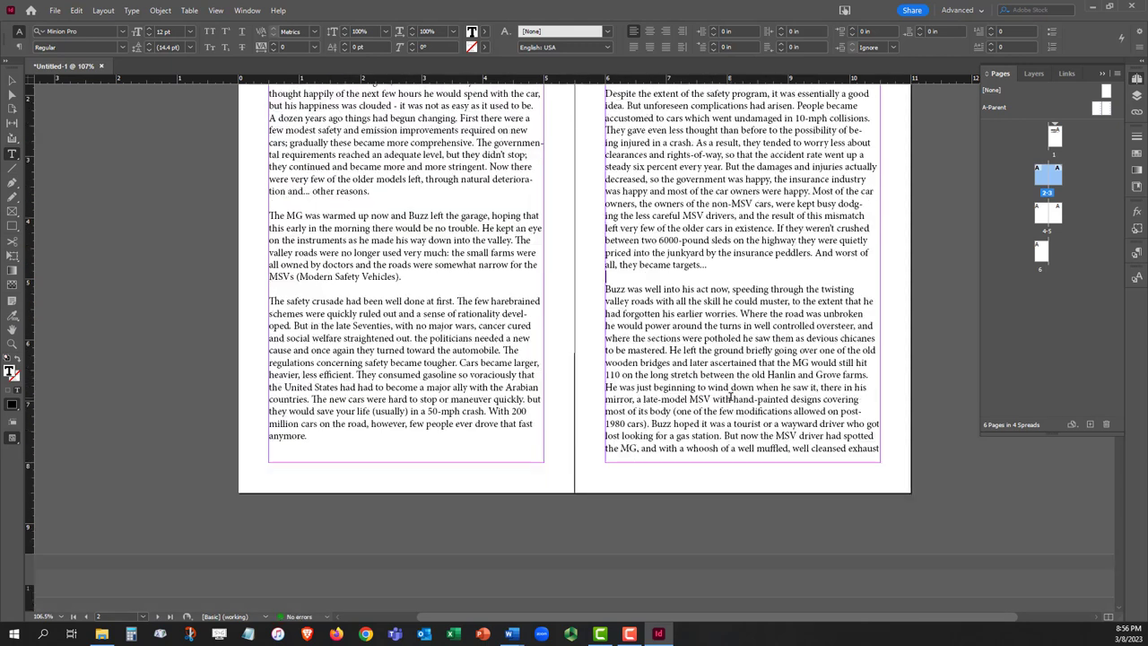
pyautogui.scroll(-6, 736, 397)
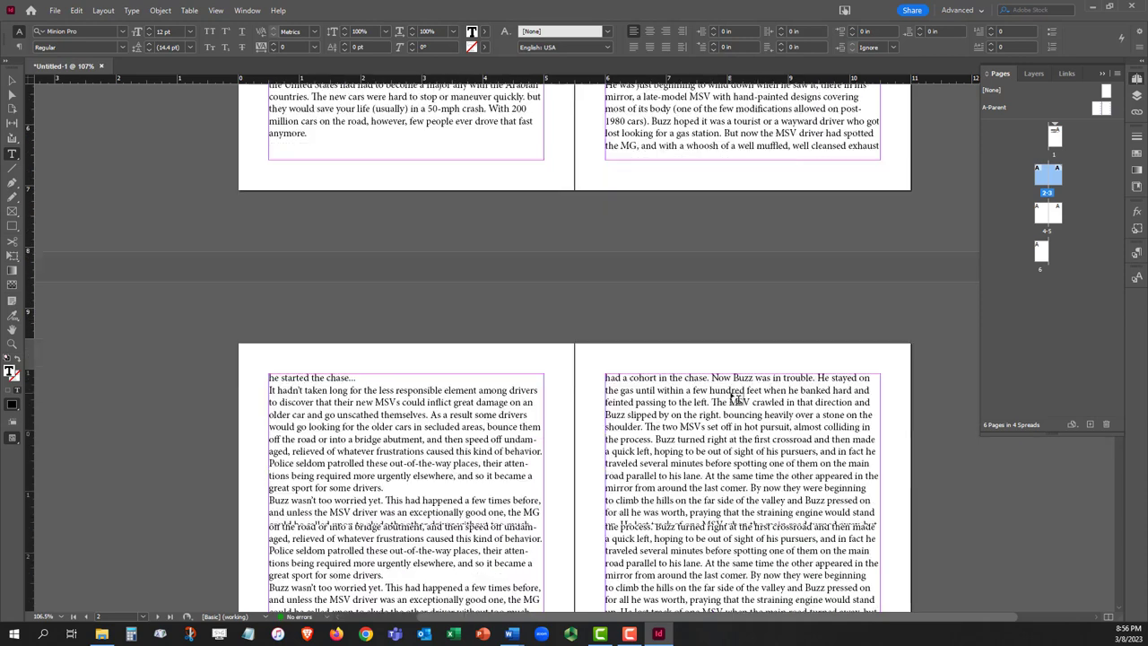
pyautogui.click(425, 361)
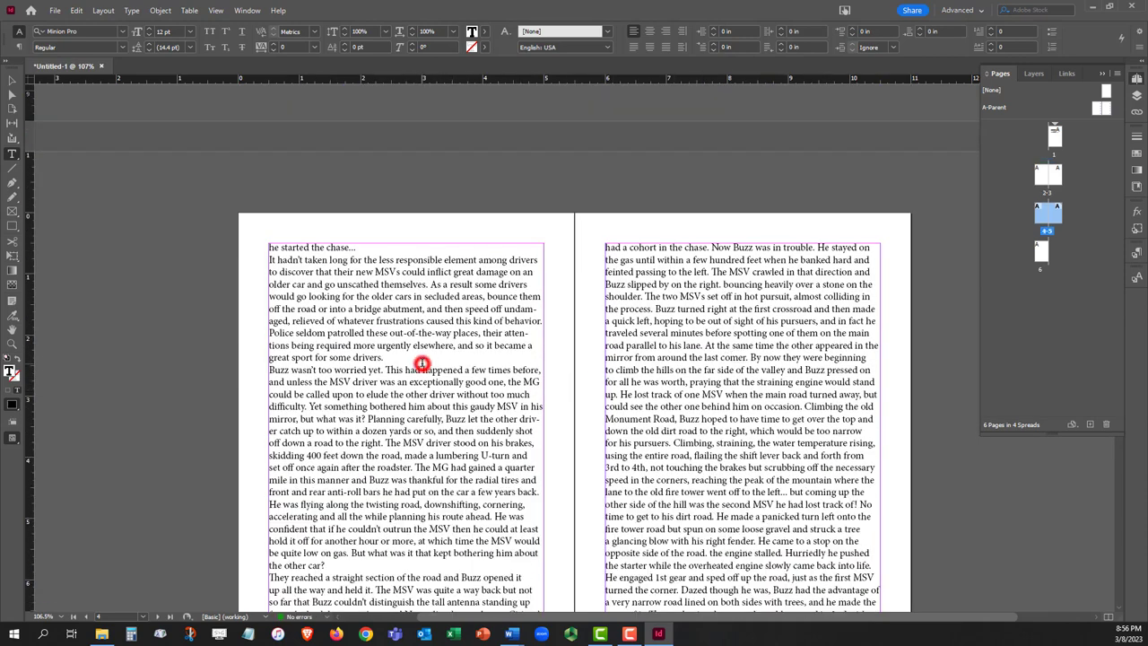
pyautogui.press('Return')
# - Add blank lines after 'the other car?' and '40 mph.', leaving no empty line atop the last page
pyautogui.scroll(-3, 418, 357)
pyautogui.scroll(-1, 416, 355)
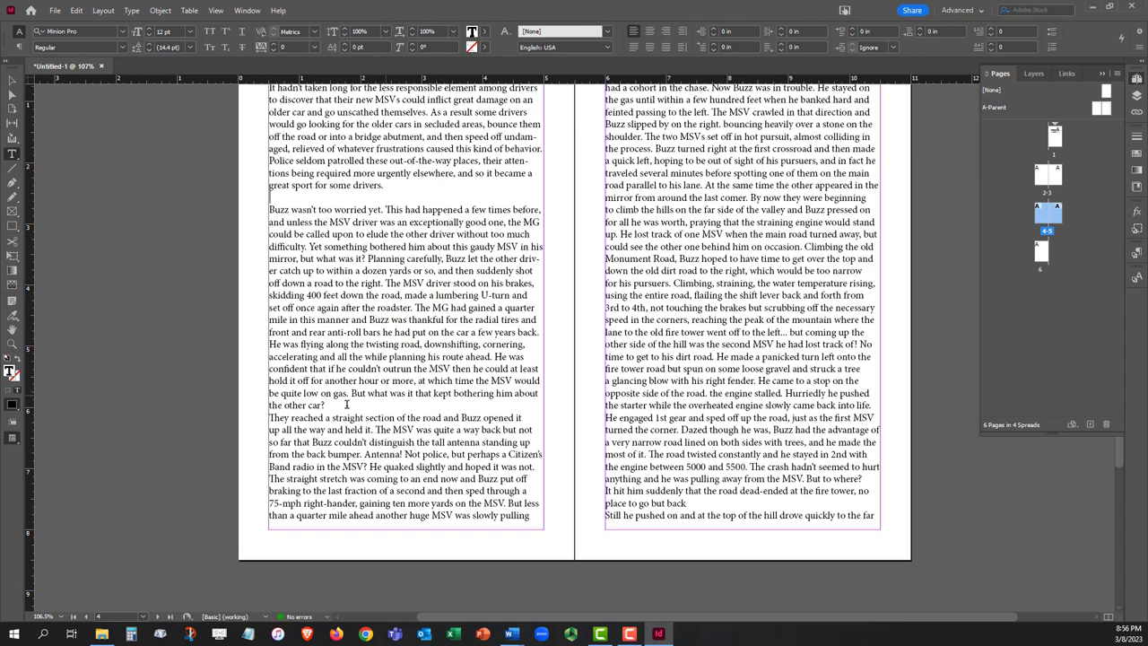
pyautogui.click(345, 404)
pyautogui.press('Return')
pyautogui.scroll(1, 409, 395)
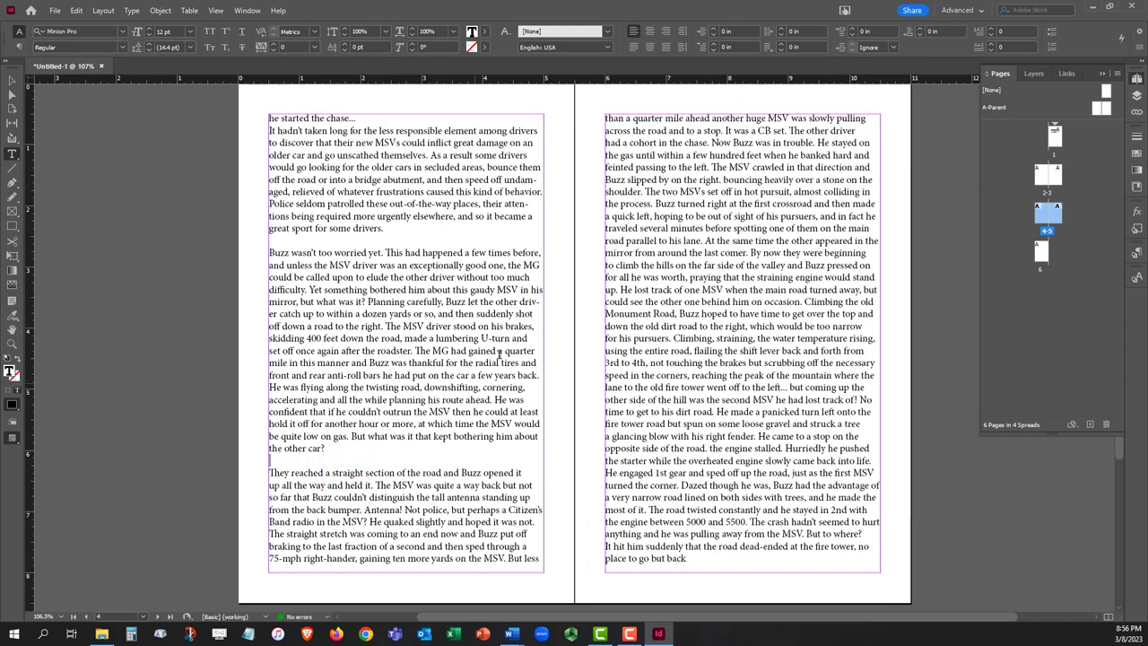
pyautogui.scroll(-8, 661, 328)
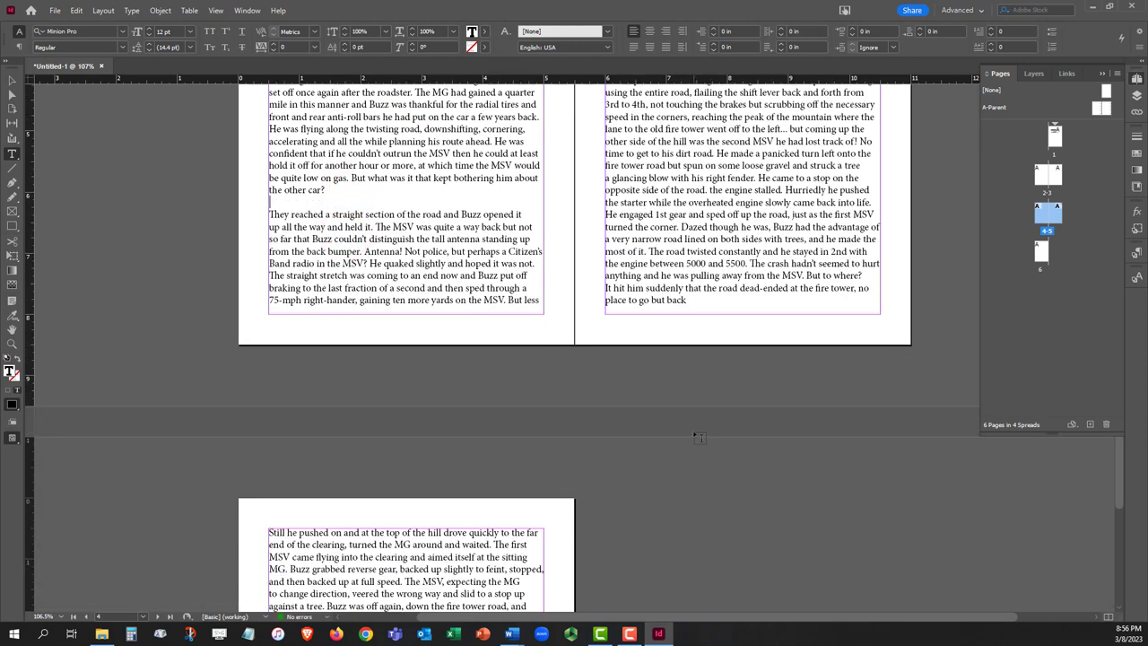
pyautogui.click(691, 215)
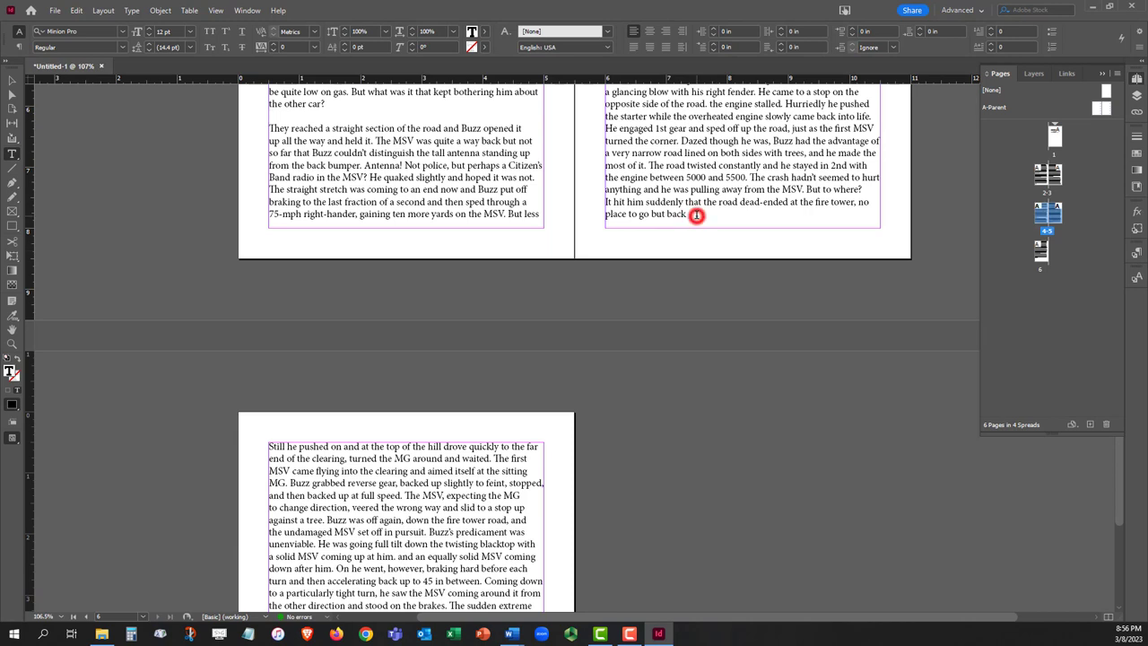
pyautogui.press('Return')
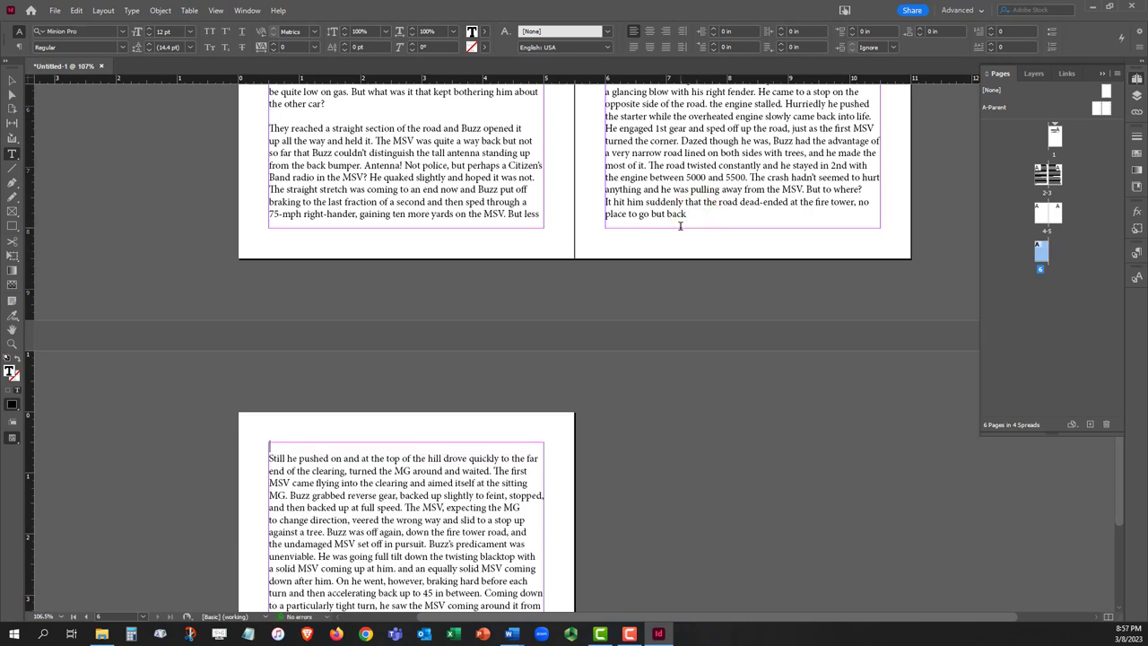
pyautogui.press('BackSpace')
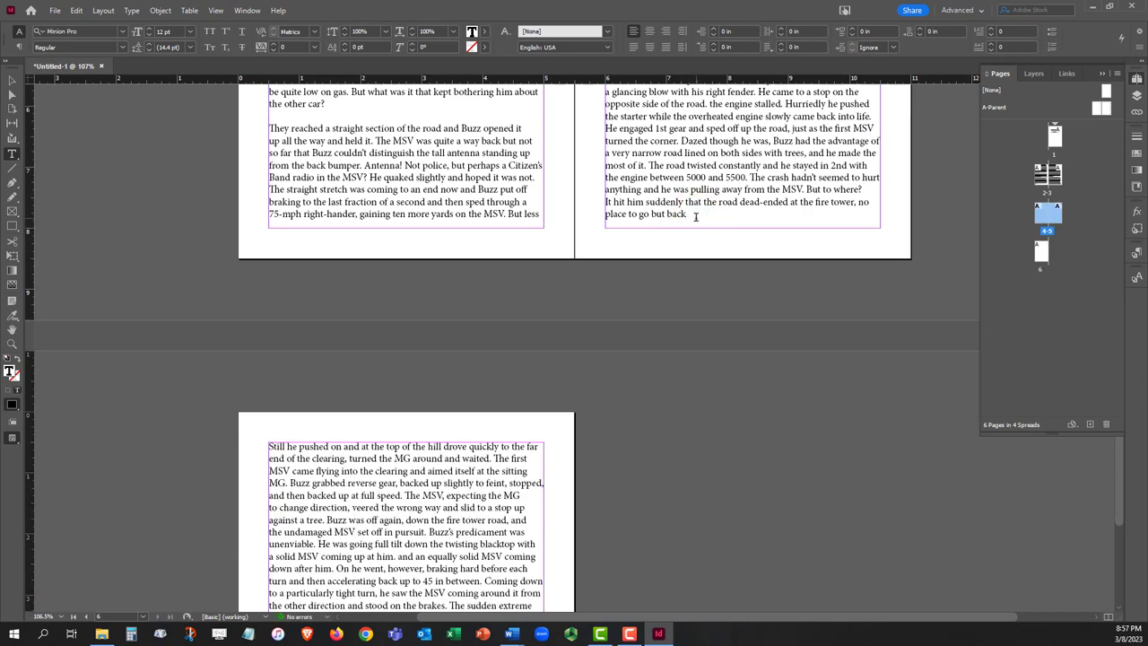
pyautogui.scroll(-7, 569, 350)
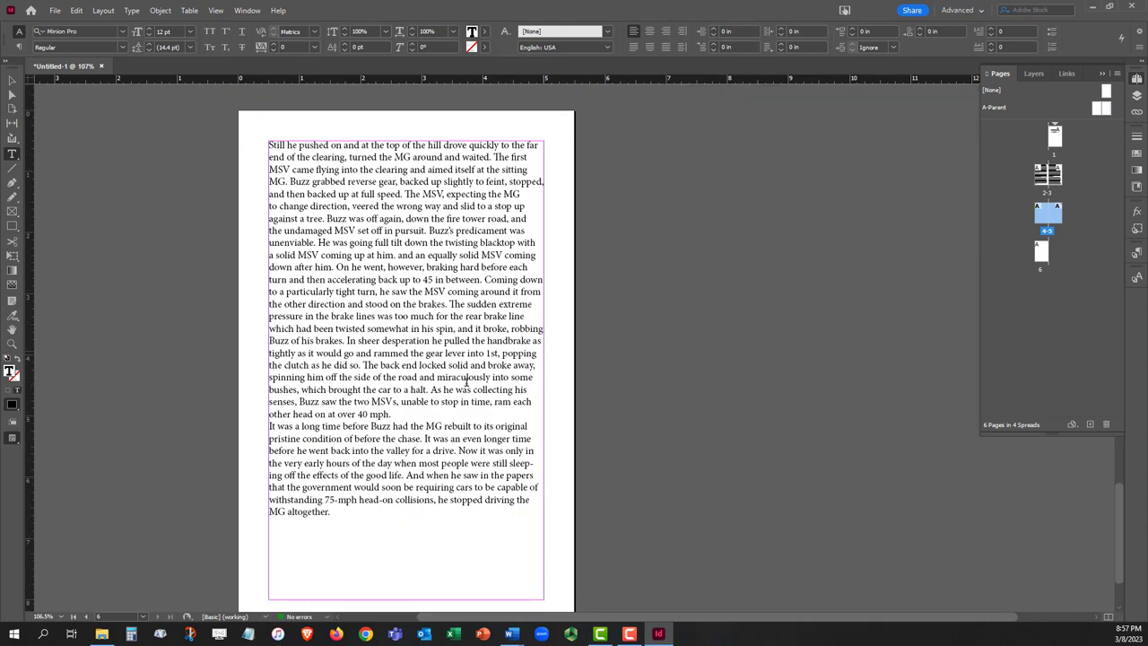
pyautogui.click(409, 414)
pyautogui.press('Return')
pyautogui.scroll(-1, 409, 414)
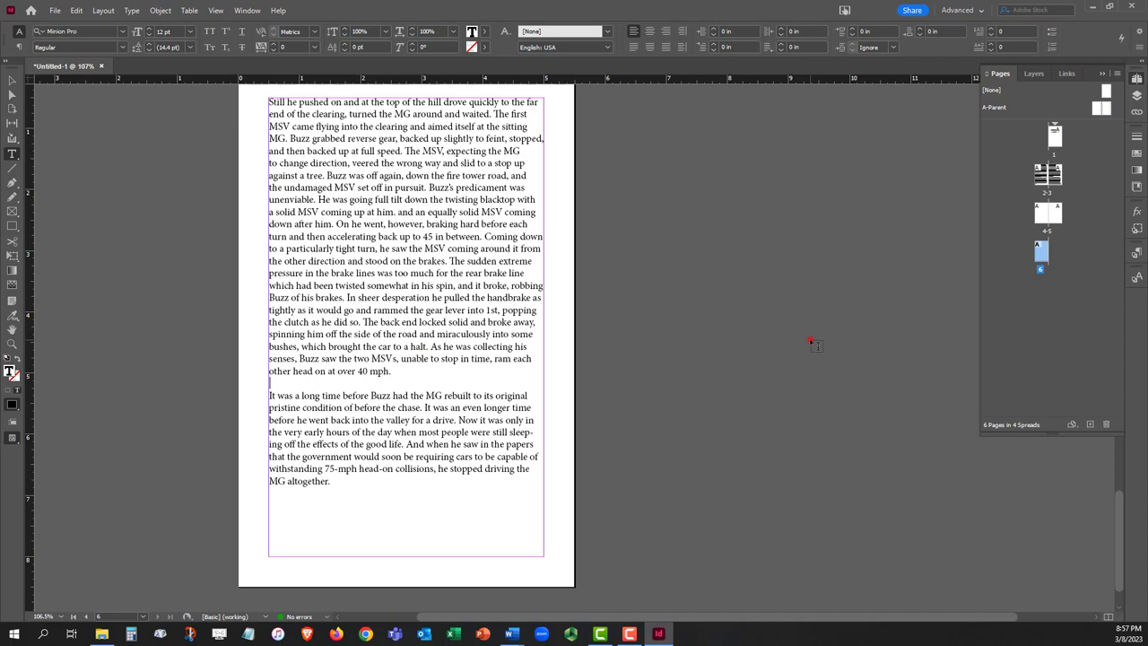
# - Check page 6 and spread 4-5 via the Pages panel, then scroll back up to the title page
pyautogui.click(812, 343)
pyautogui.doubleClick(1040, 253)
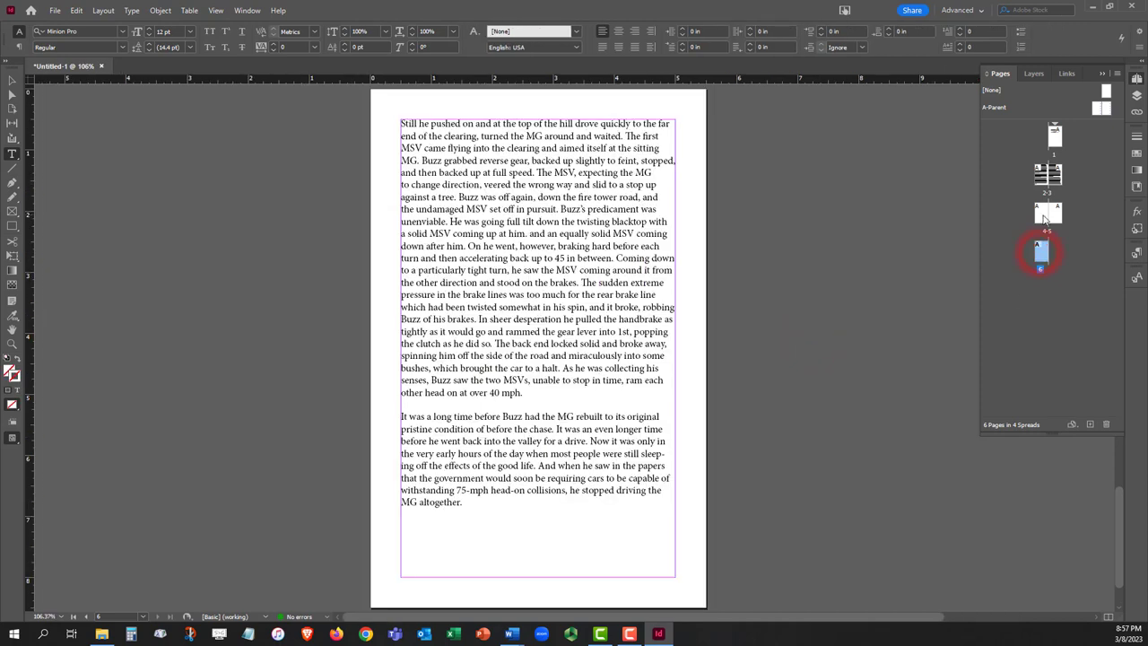
pyautogui.doubleClick(1045, 215)
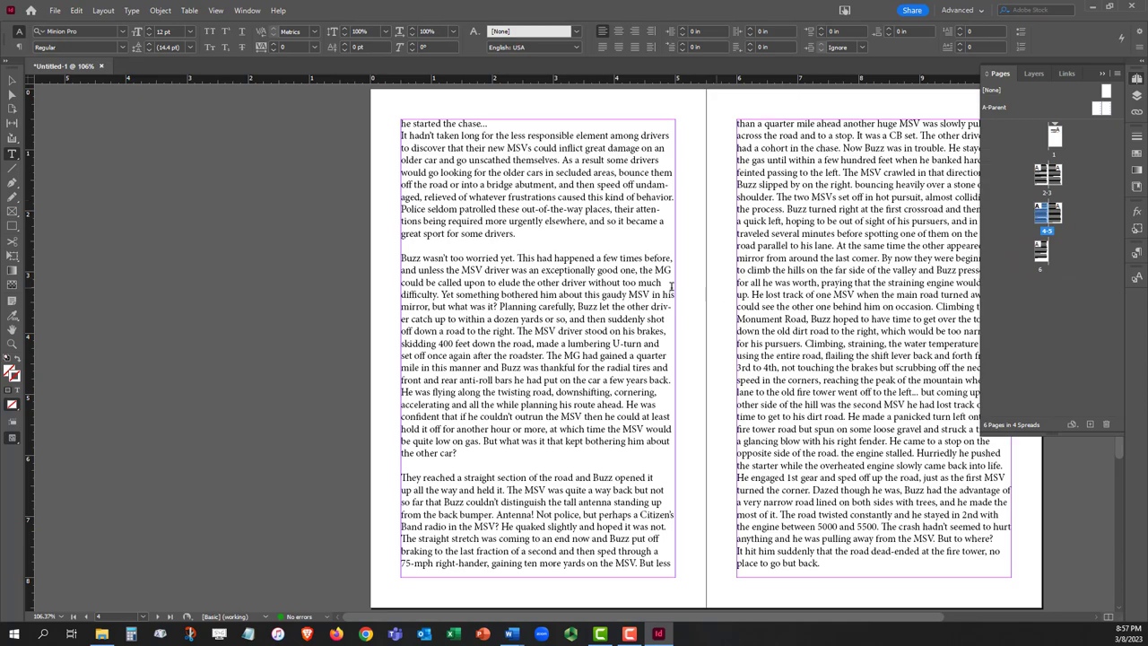
pyautogui.moveTo(585, 615); pyautogui.dragTo(691, 616)
pyautogui.scroll(10, 630, 434)
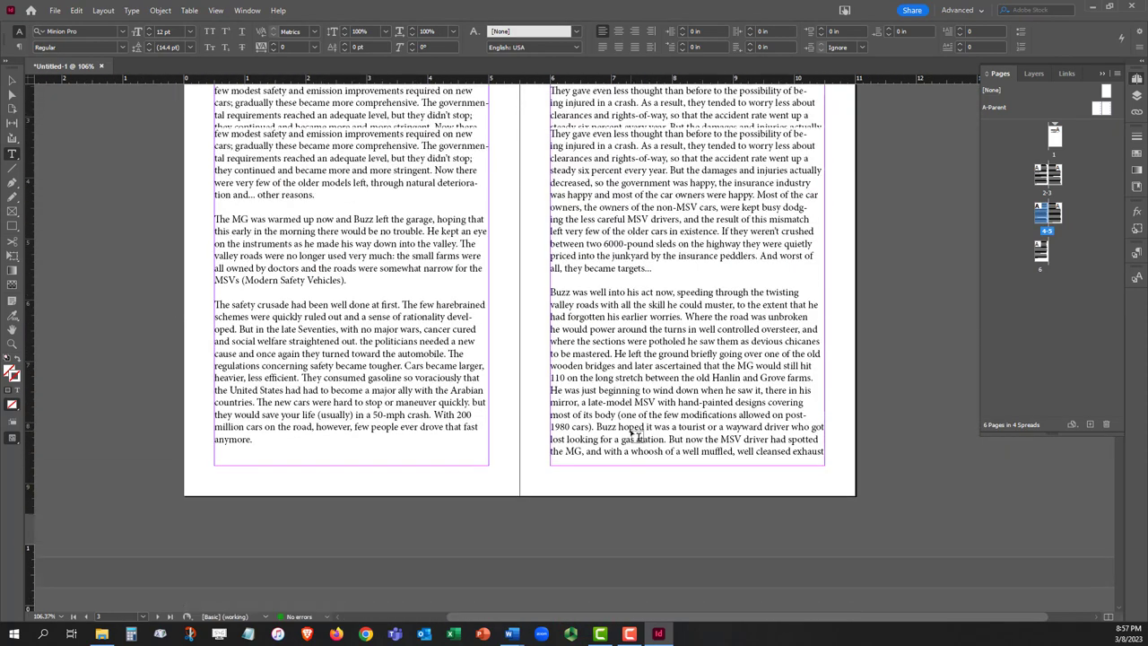
pyautogui.scroll(5, 631, 429)
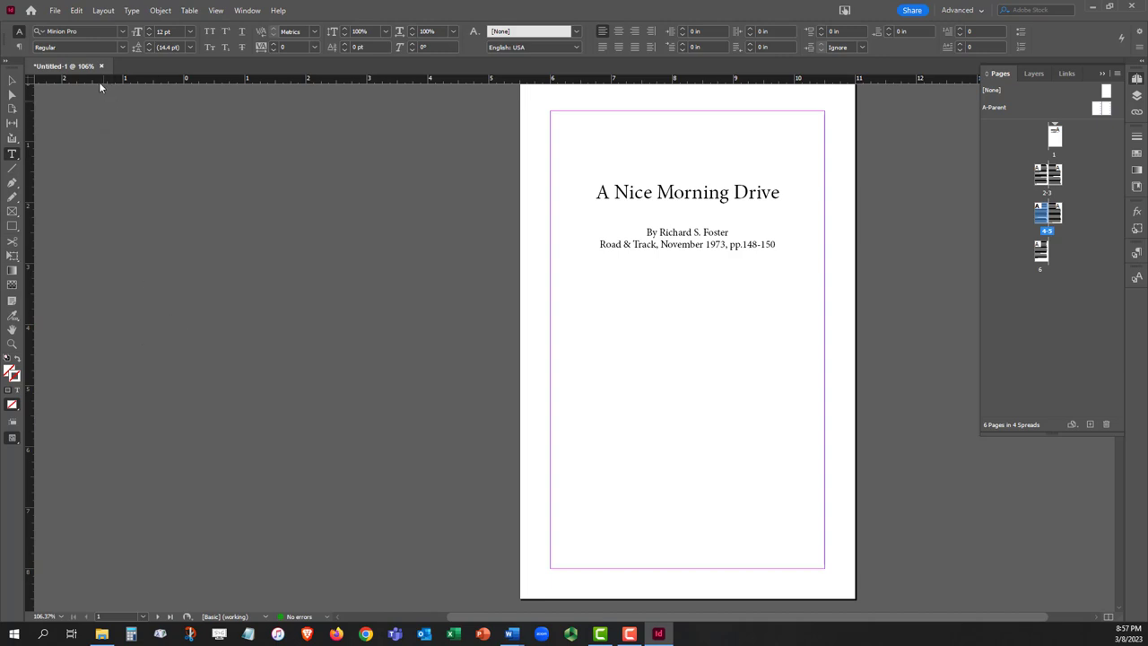
# - Save As, replacing Untitled-1 with 'Print booklet' and keeping the Desktop as location
pyautogui.click(54, 10)
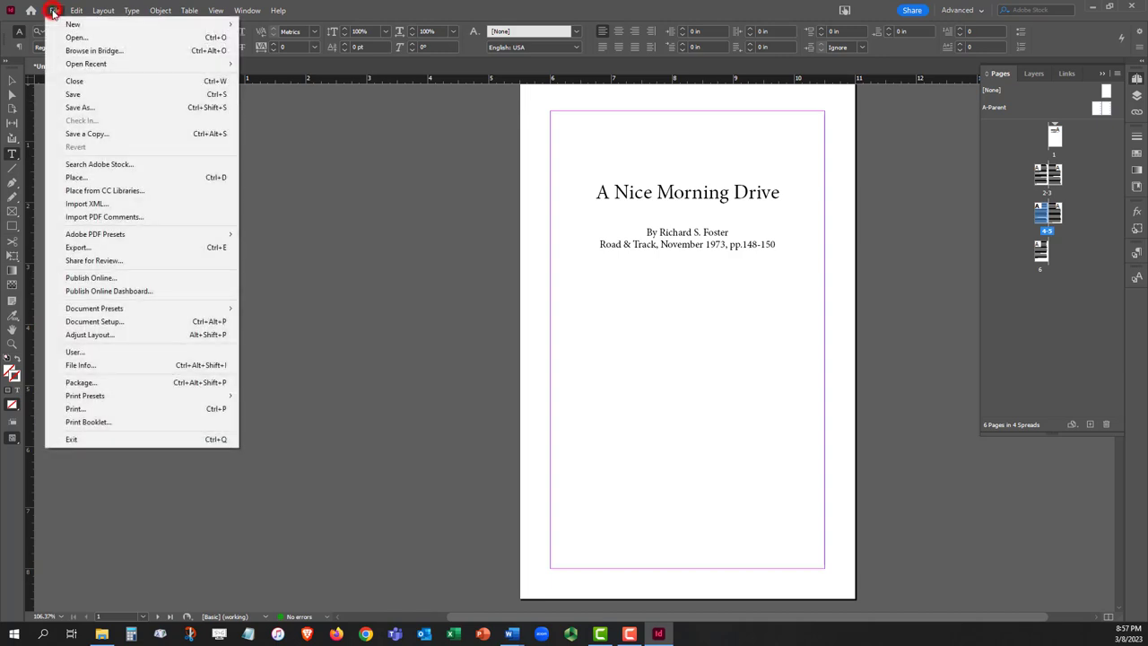
pyautogui.click(78, 108)
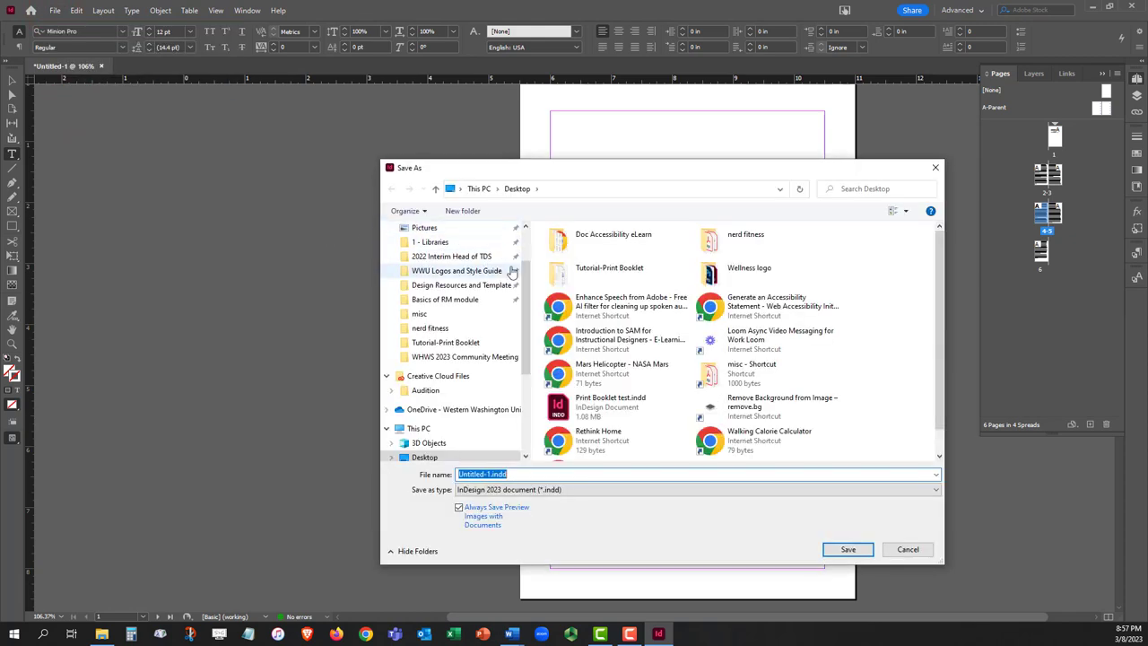
pyautogui.click(461, 474)
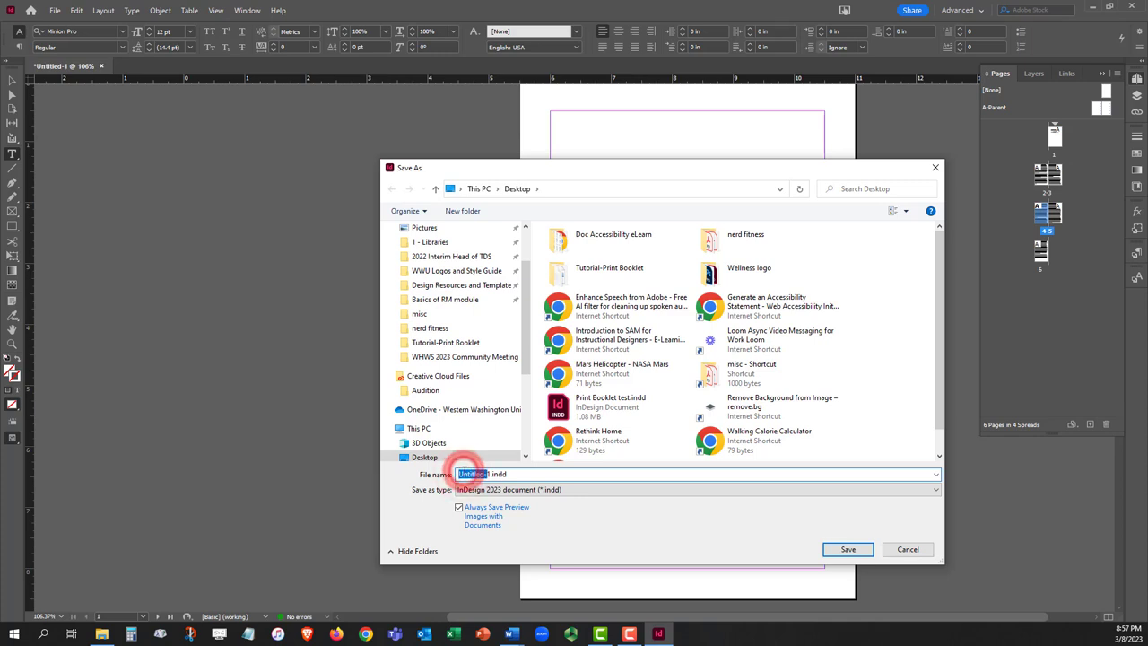
pyautogui.press('BackSpace')
pyautogui.write('j')
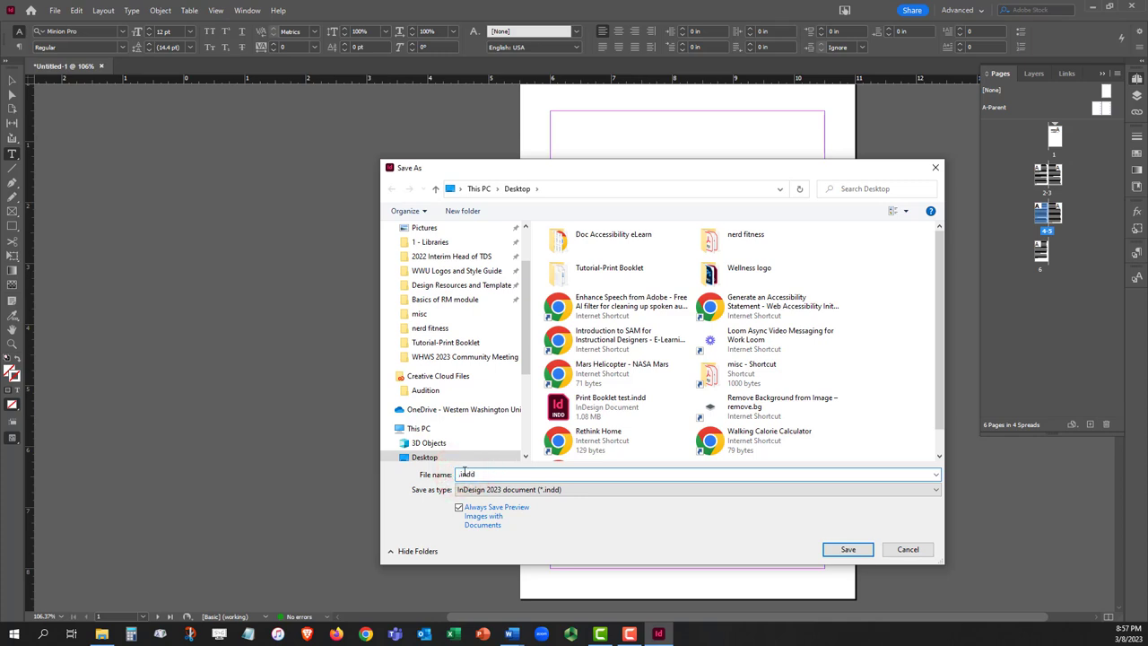
pyautogui.write('Print booklet')
pyautogui.write('let')
pyautogui.click(421, 457)
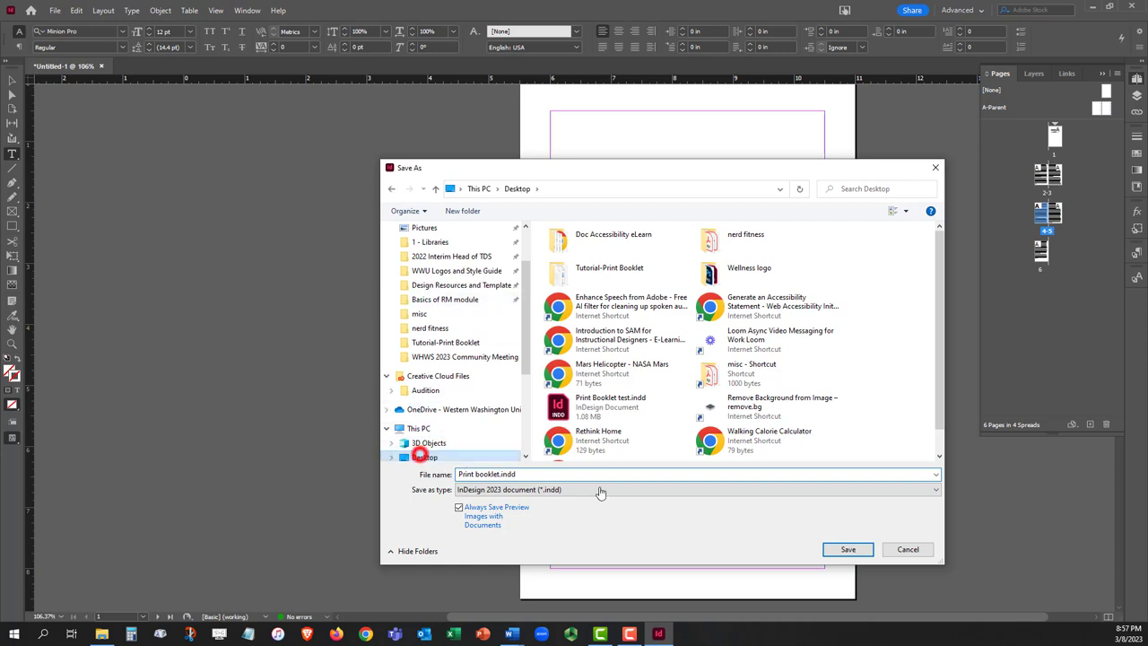
pyautogui.click(864, 554)
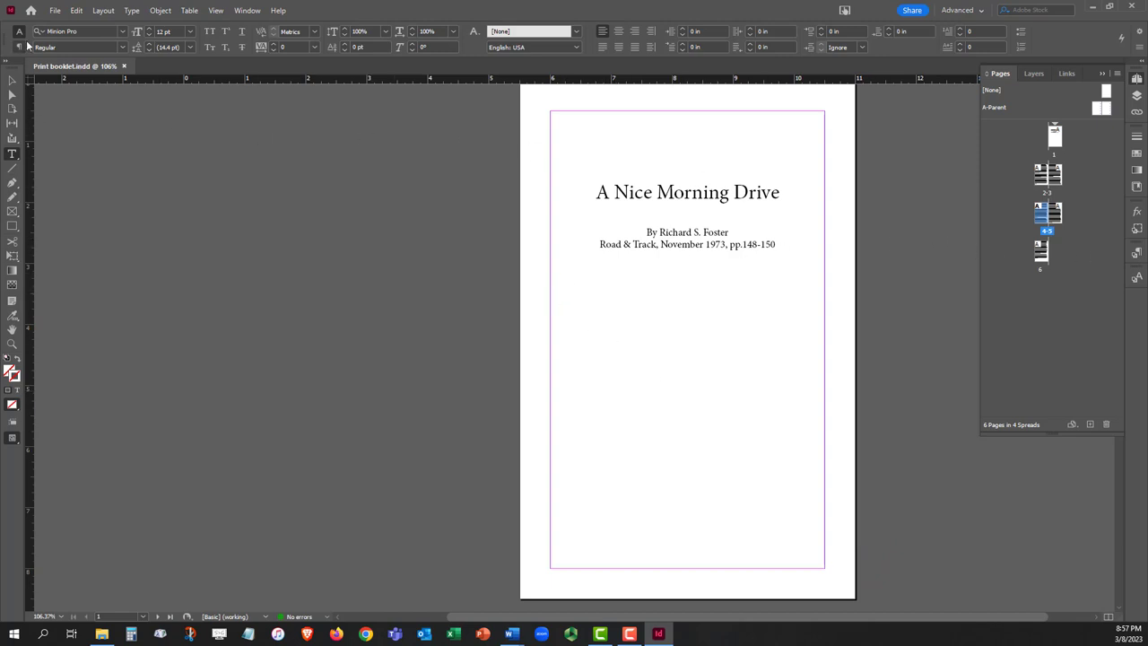
# - Open Print Booklet for all pages, check the print preset, and keep 2-up Saddle Stitch as the booklet type
pyautogui.click(54, 11)
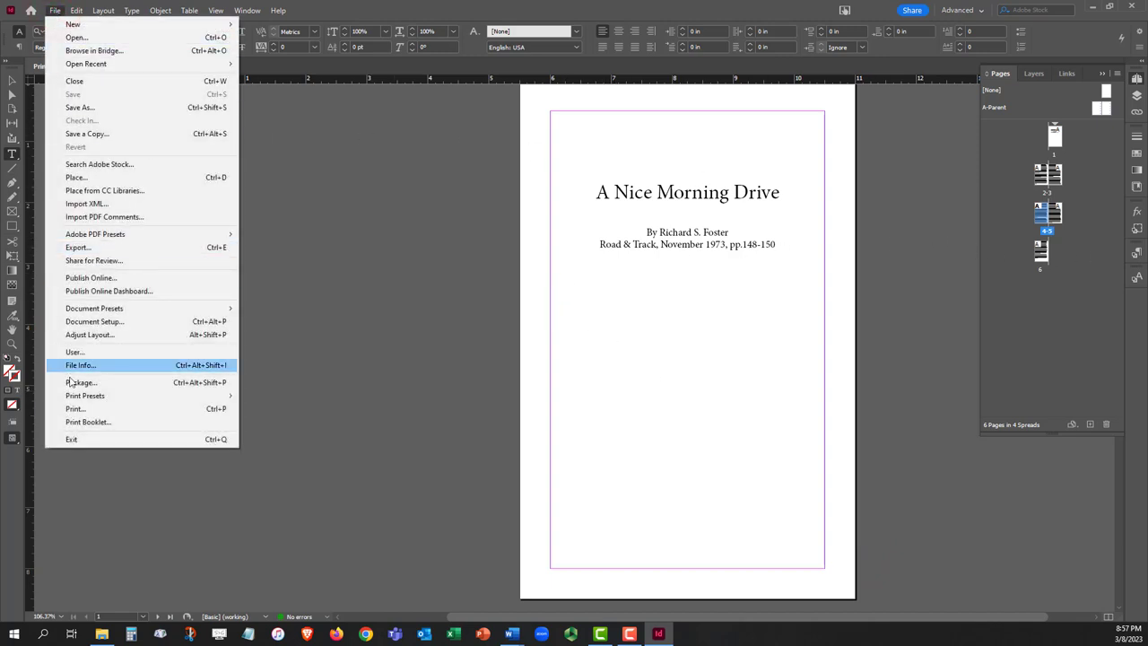
pyautogui.click(110, 423)
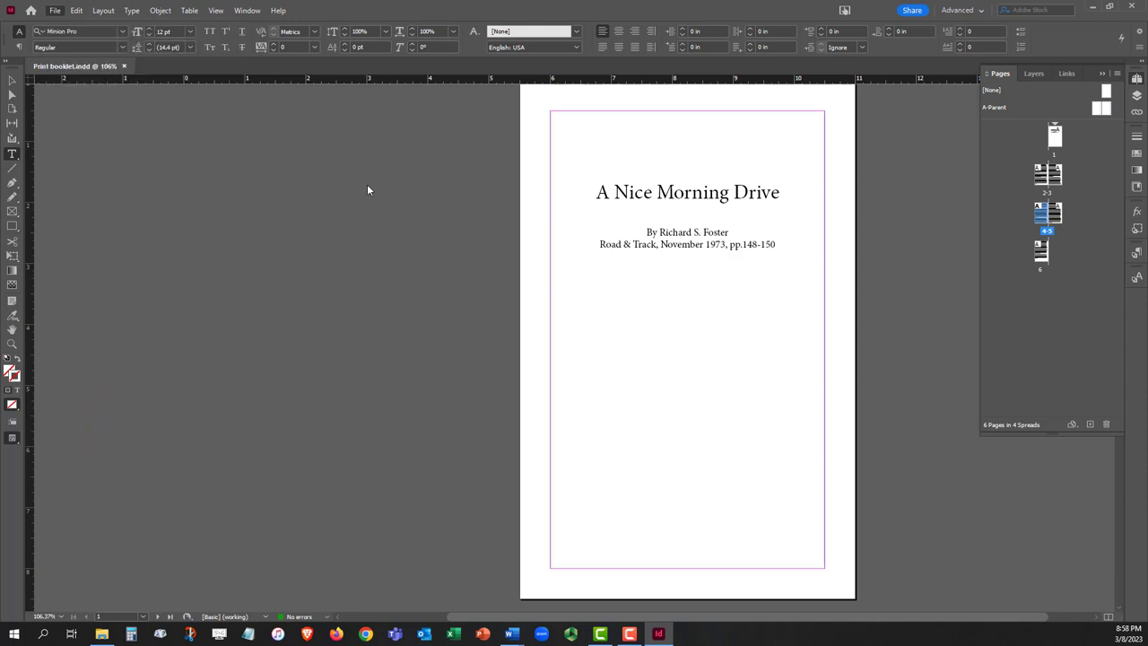
pyautogui.moveTo(467, 141); pyautogui.dragTo(436, 132)
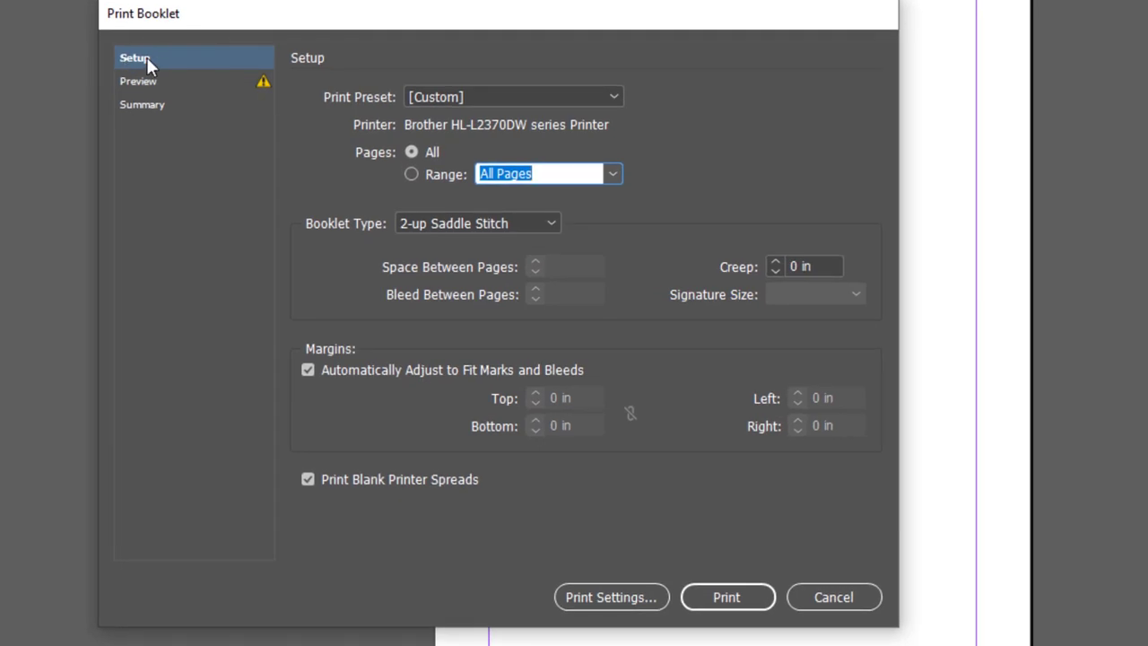
pyautogui.click(342, 150)
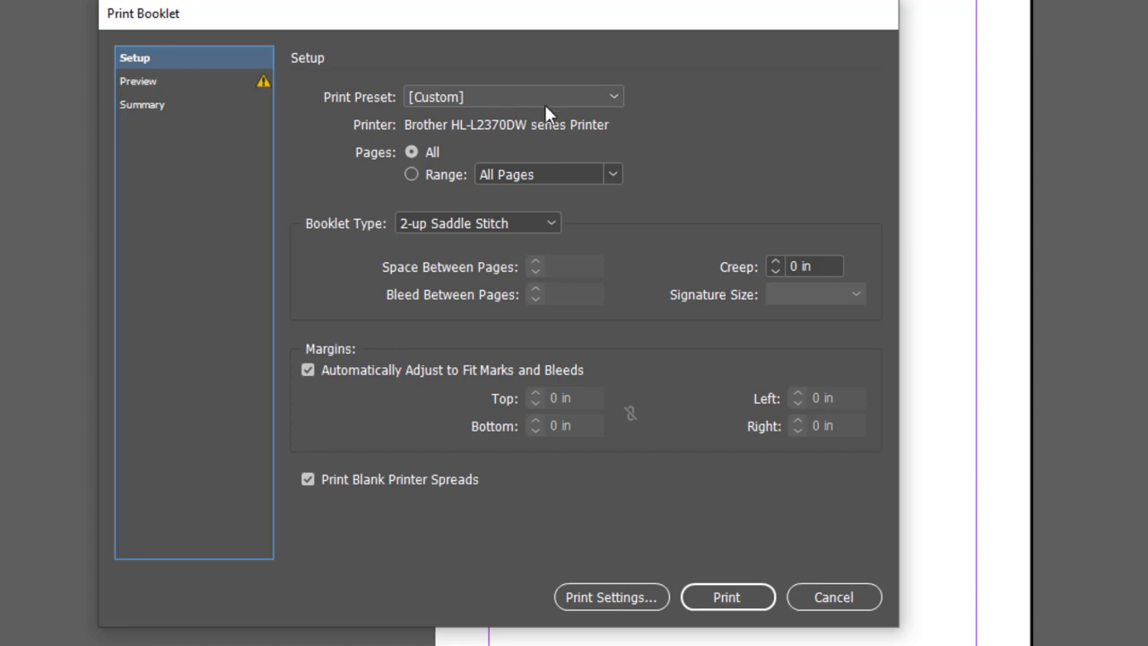
pyautogui.click(610, 96)
pyautogui.click(705, 93)
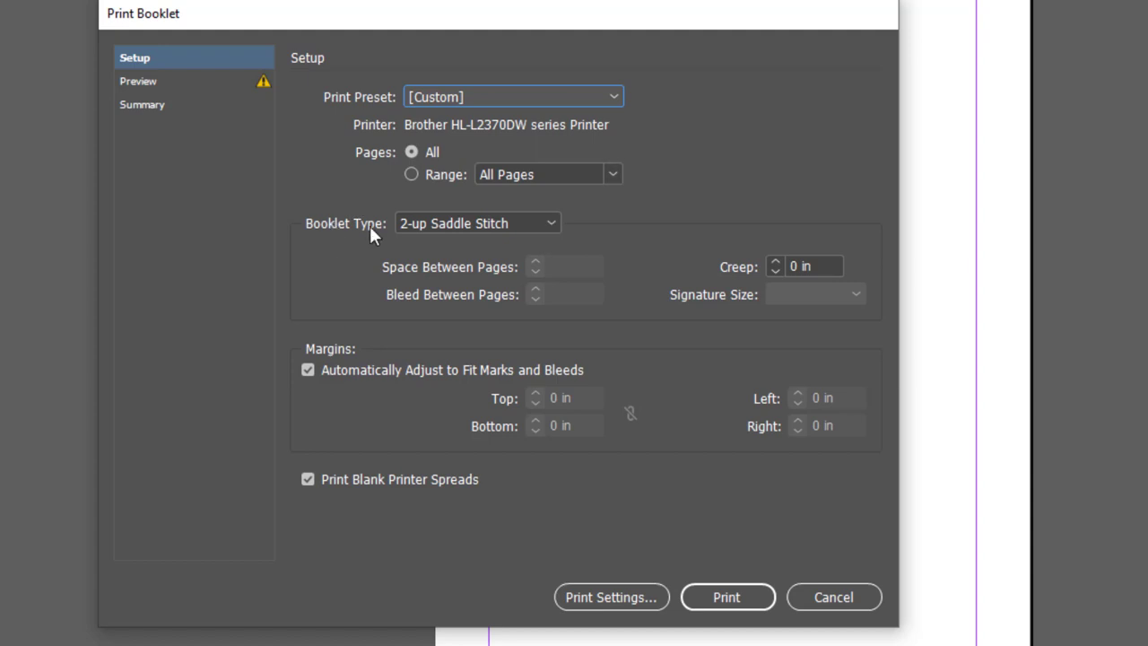
pyautogui.click(520, 224)
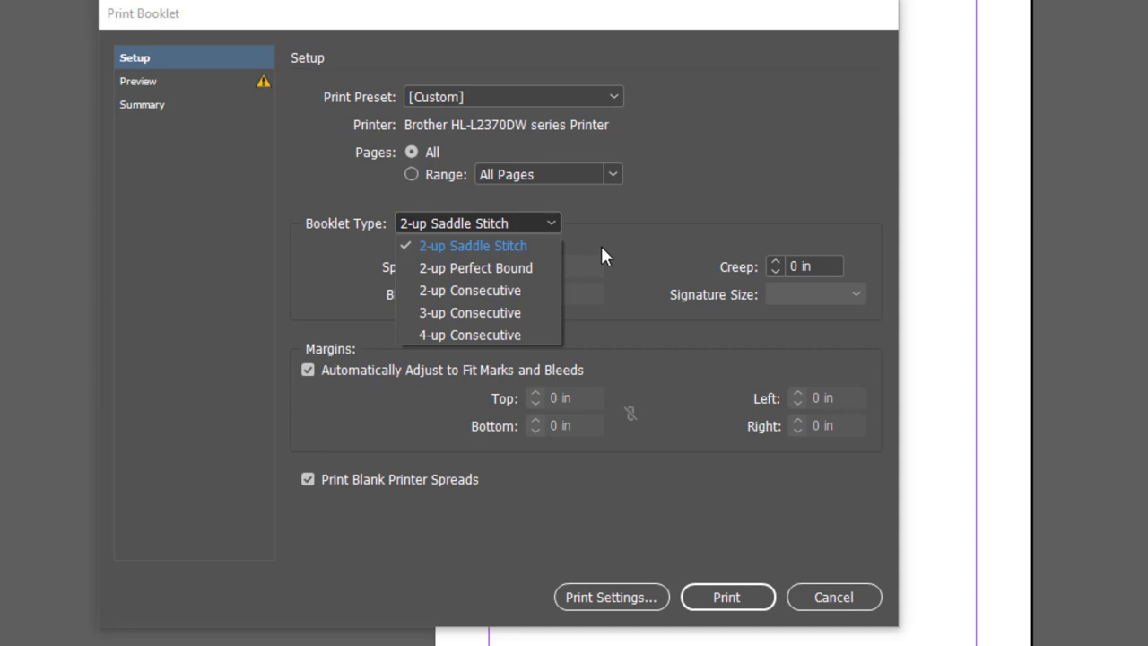
pyautogui.click(501, 248)
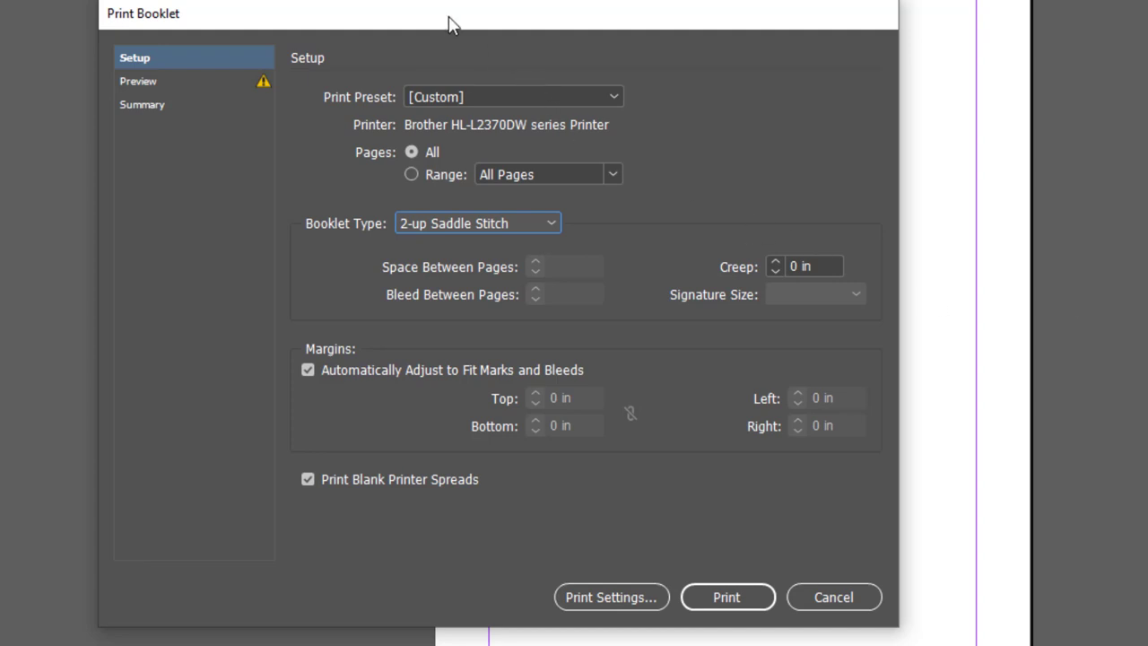
# - Preview the booklet imposition, then switch the print settings printer from Brother to Adobe PDF
pyautogui.click(157, 83)
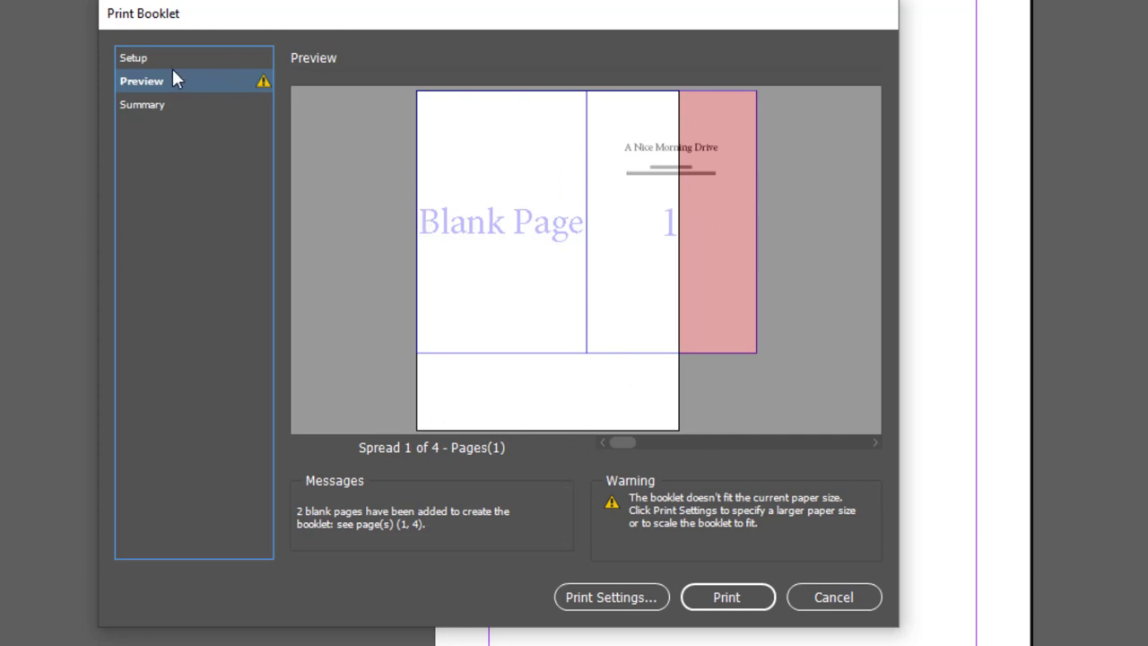
pyautogui.click(602, 599)
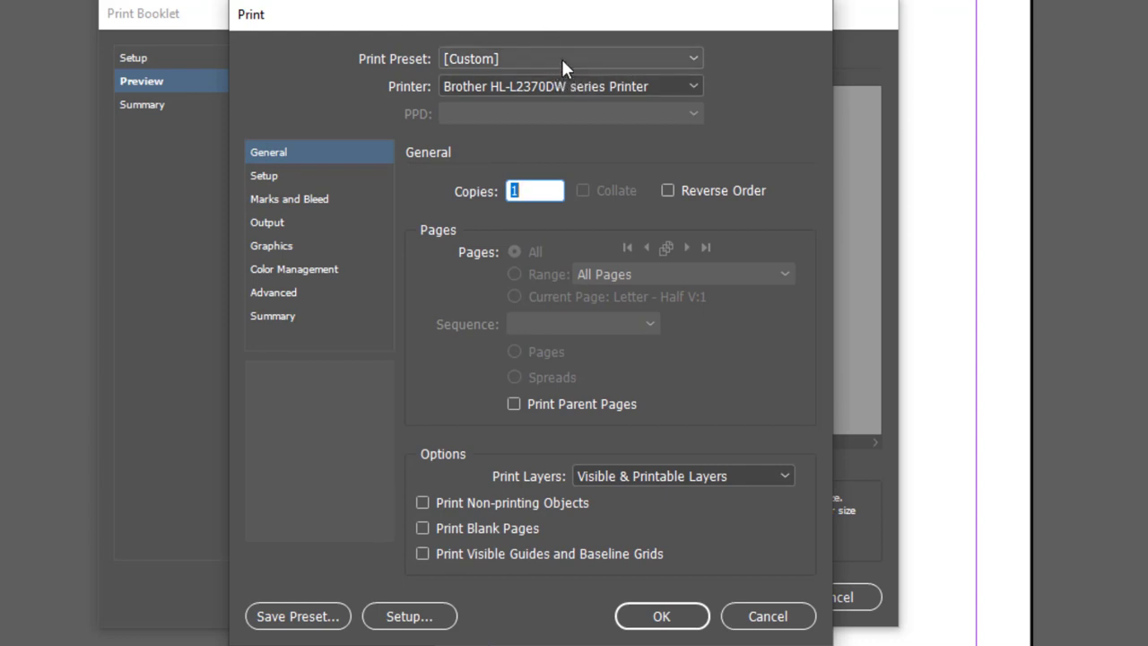
pyautogui.click(660, 83)
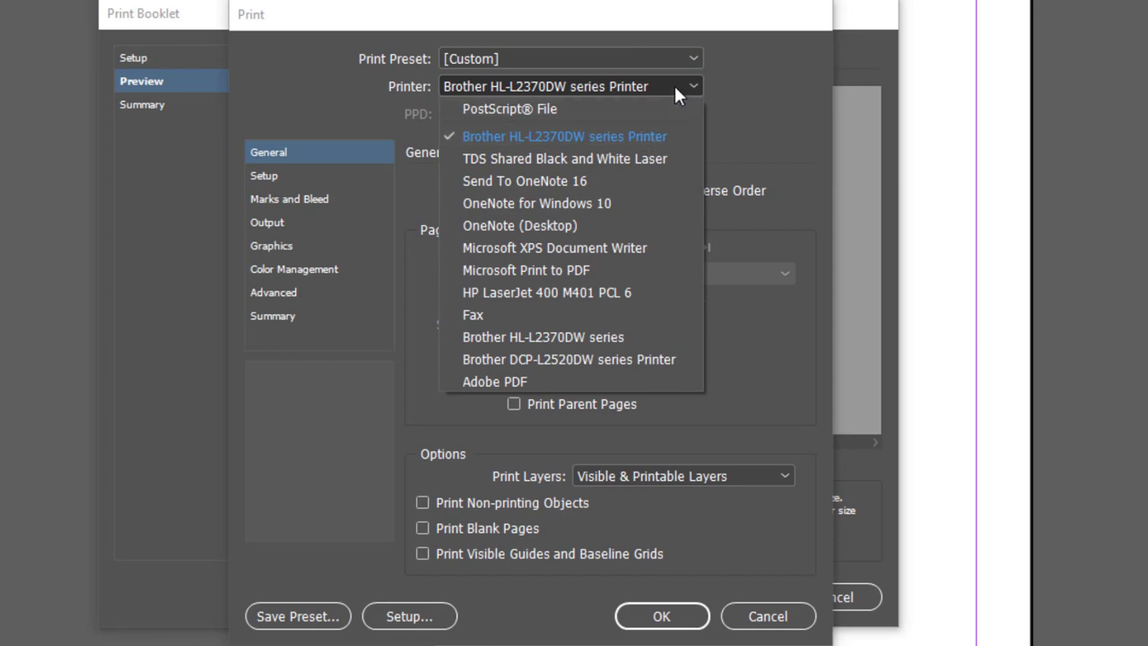
pyautogui.click(747, 86)
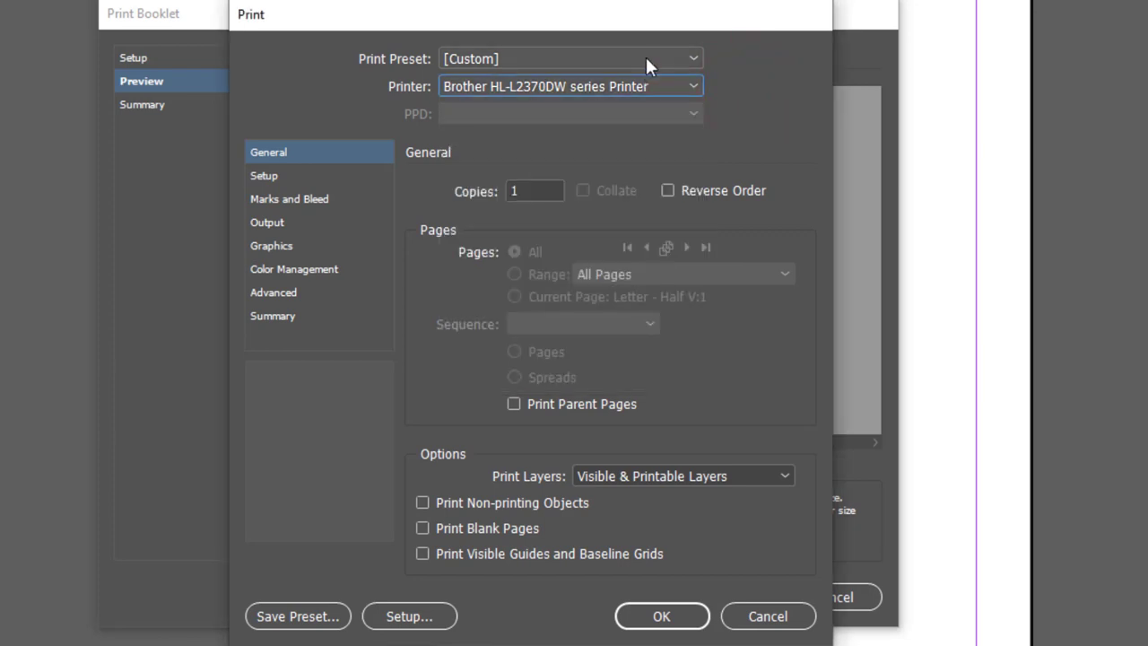
pyautogui.click(649, 82)
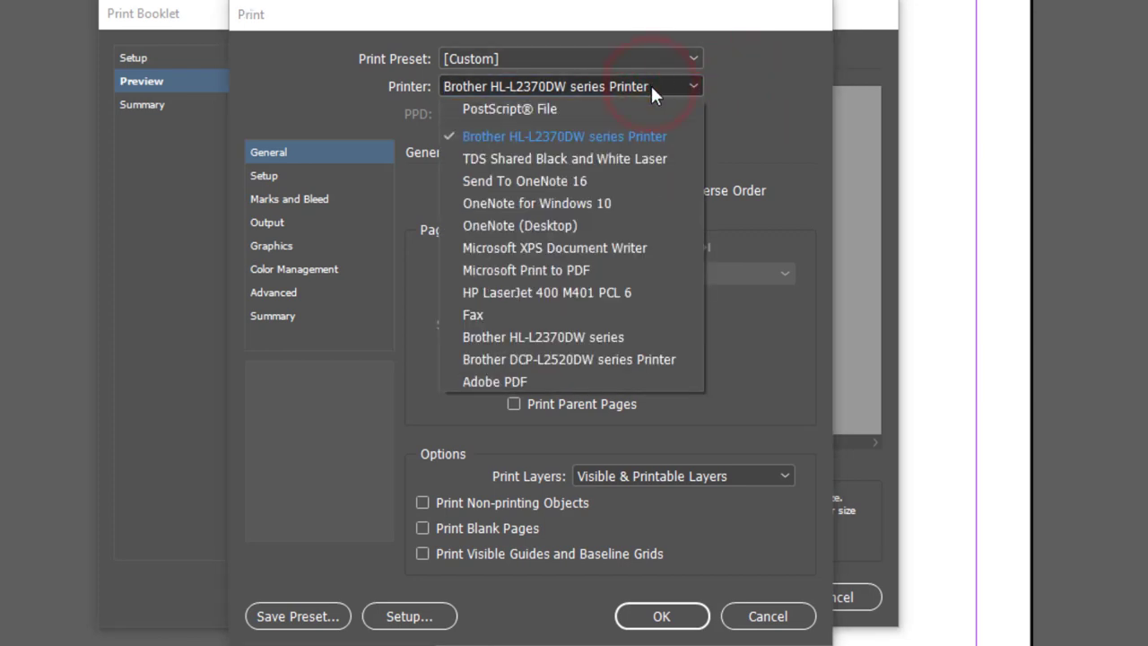
pyautogui.click(518, 379)
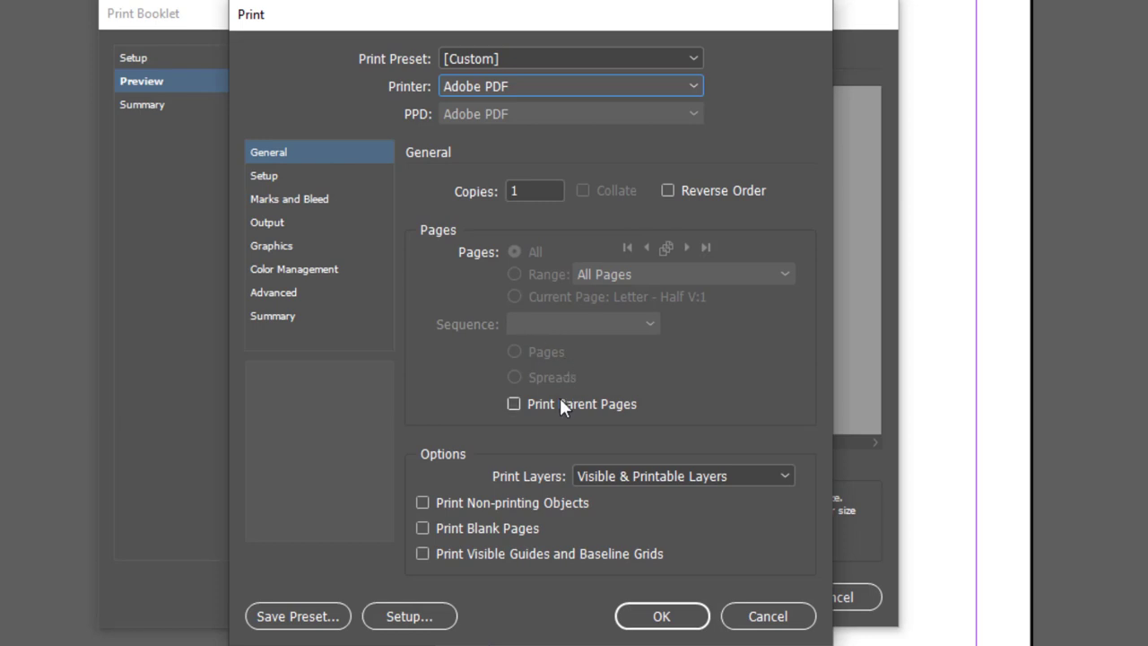
# - Set the paper orientation to landscape in the print Setup options
pyautogui.click(265, 176)
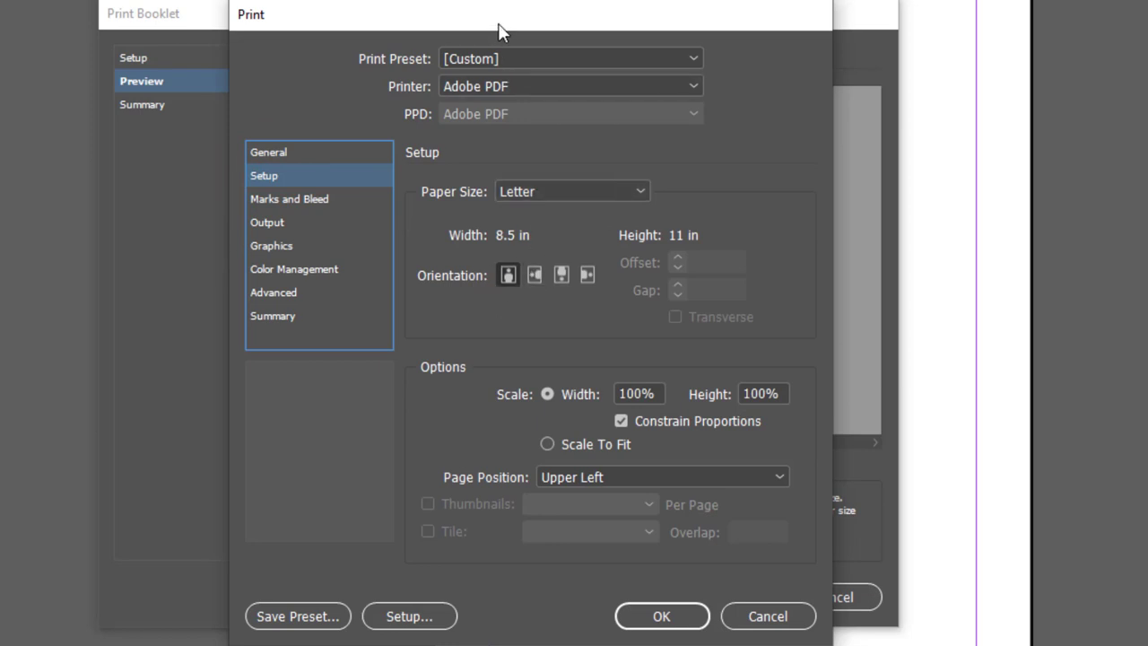
pyautogui.moveTo(497, 14); pyautogui.dragTo(1025, 167)
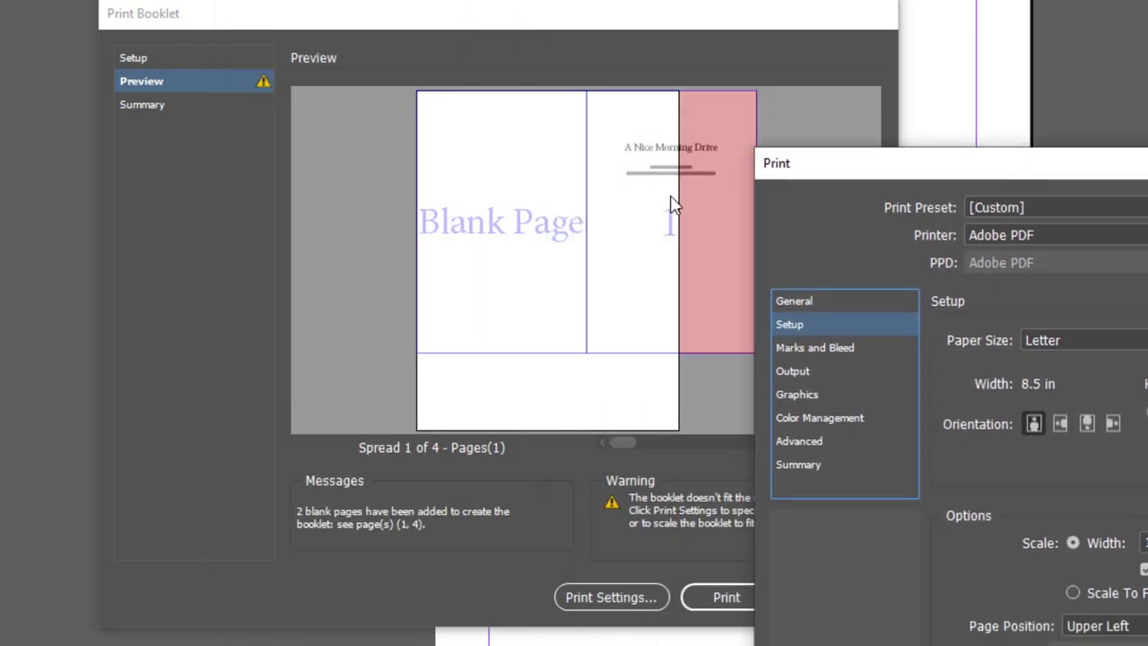
pyautogui.moveTo(938, 174); pyautogui.dragTo(953, 22)
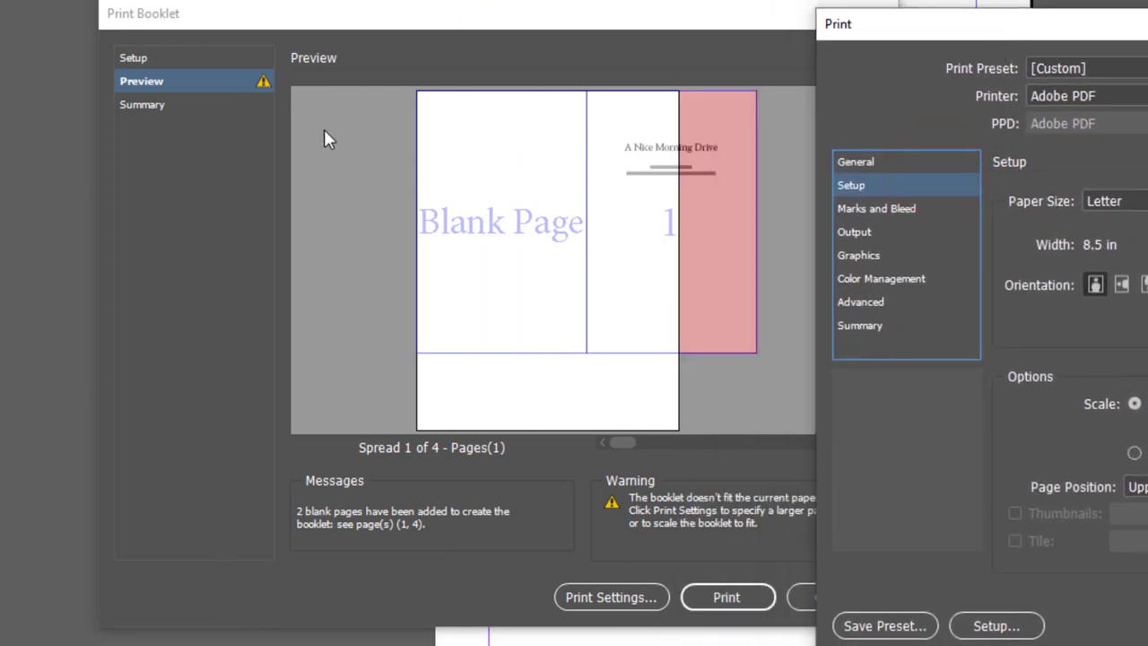
pyautogui.click(1121, 285)
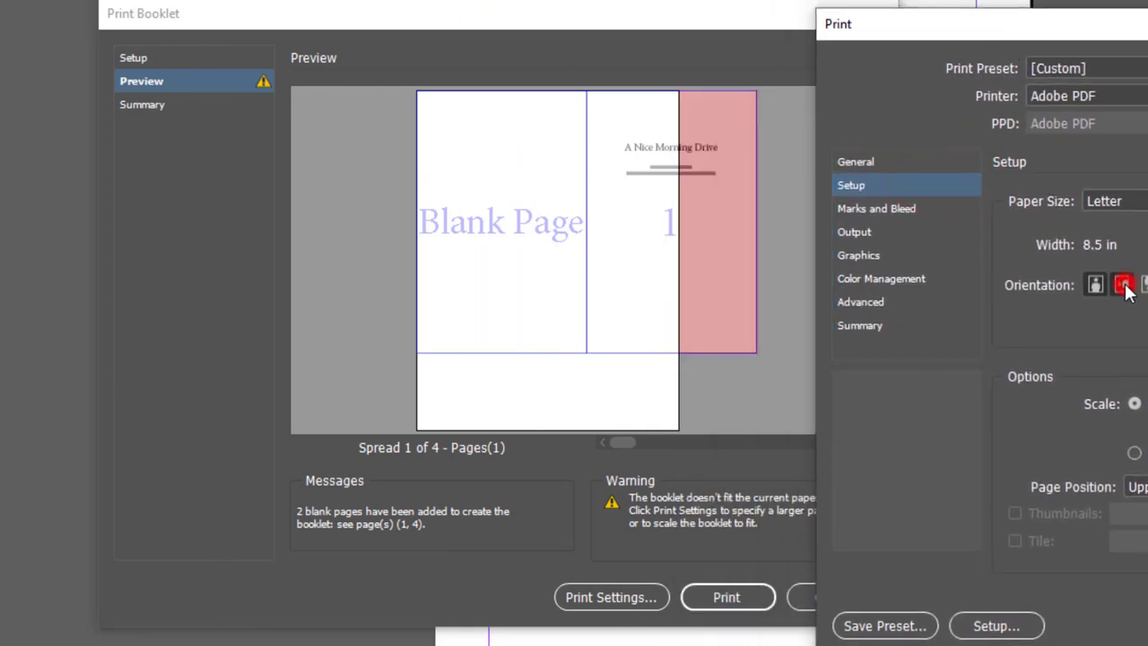
pyautogui.moveTo(1105, 39); pyautogui.dragTo(697, 5)
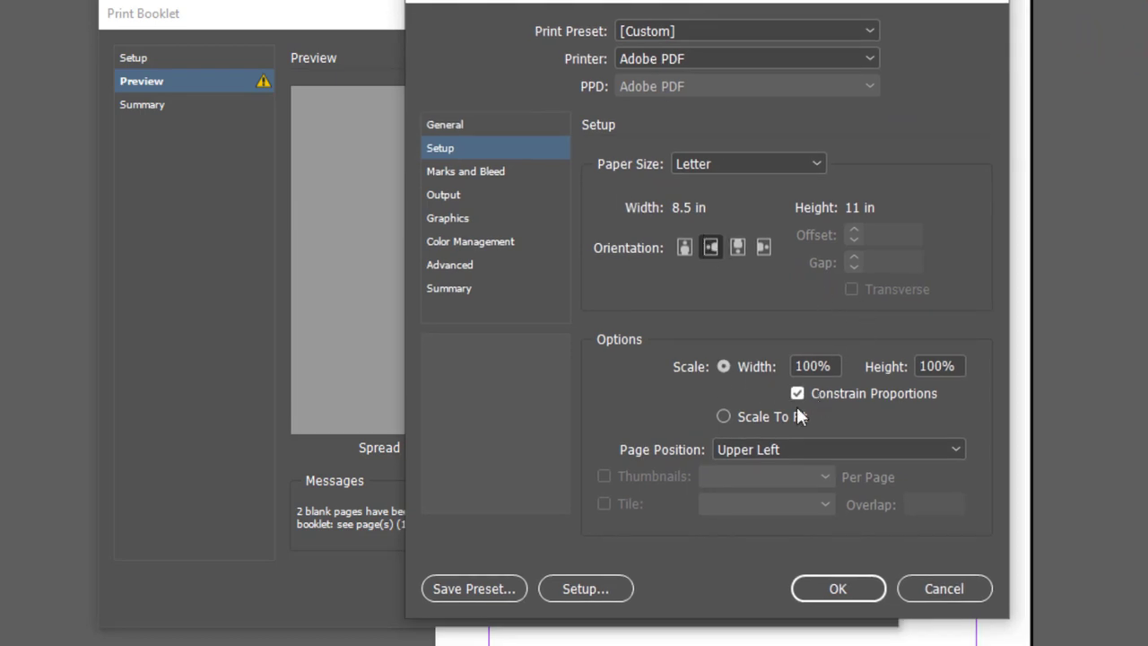
# - Center the pages on the paper, review Marks and Bleed, and accept the print settings
pyautogui.click(738, 449)
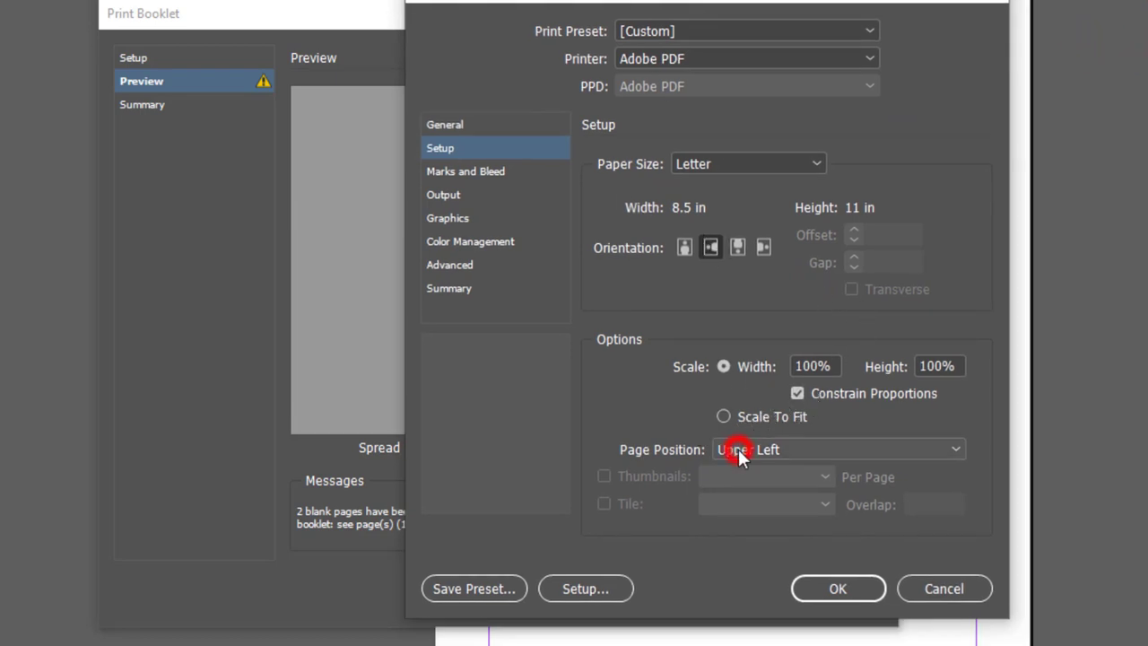
pyautogui.click(737, 538)
pyautogui.click(487, 173)
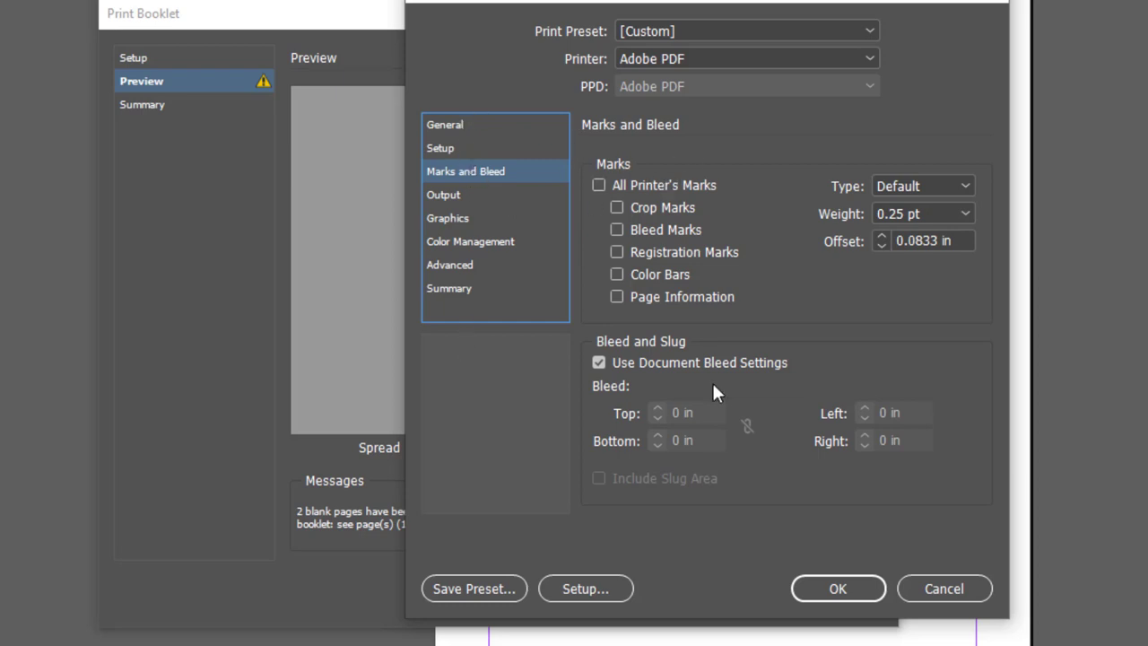
pyautogui.click(830, 590)
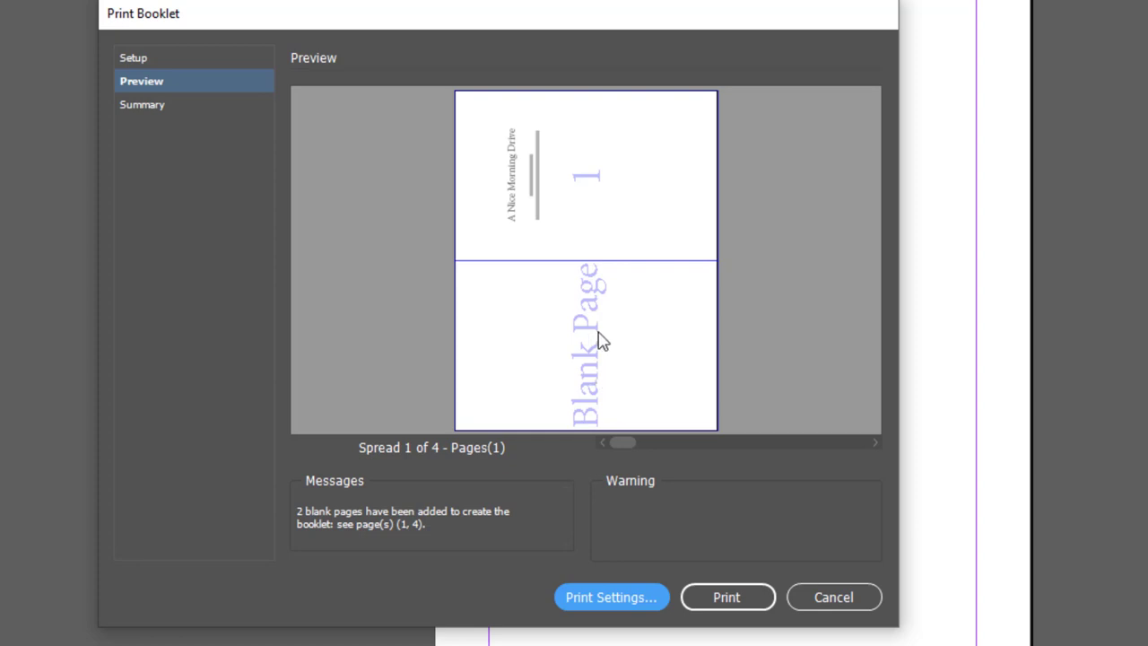
# - Step the booklet preview through spreads 2, 3 and 4, then back to spread 3
pyautogui.click(877, 442)
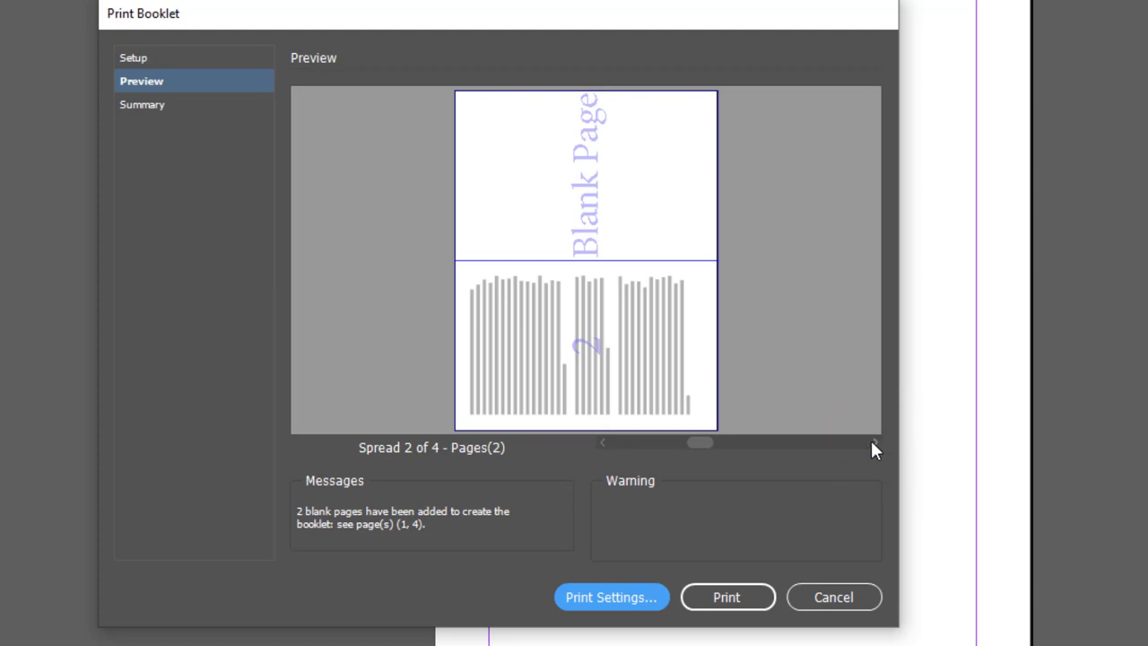
pyautogui.click(874, 441)
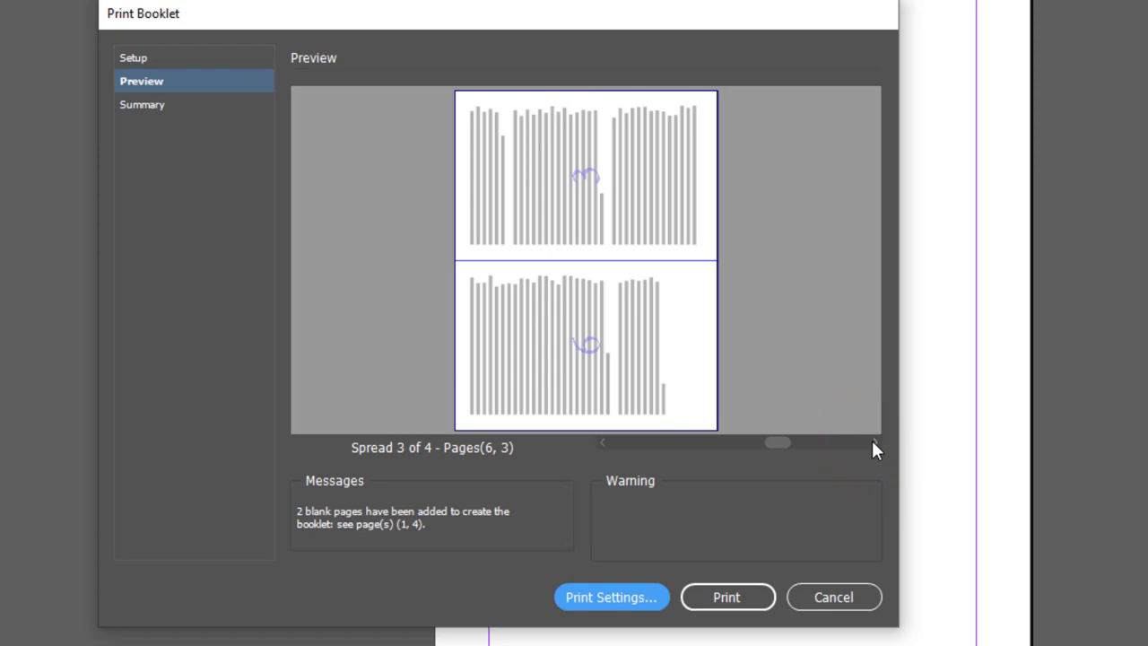
pyautogui.click(875, 441)
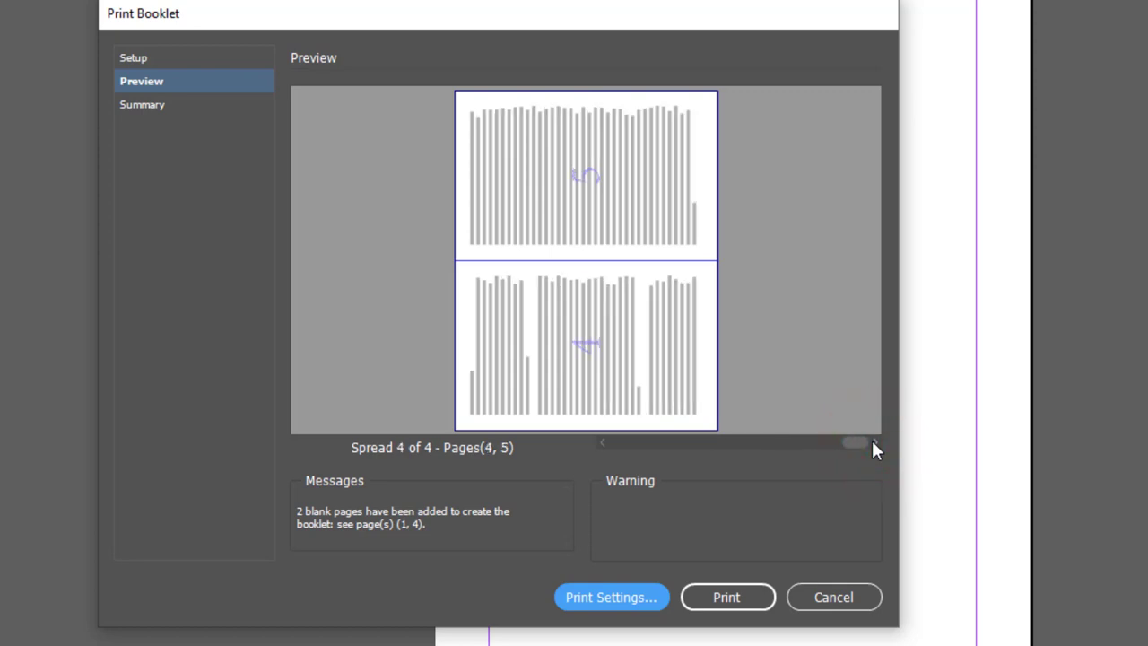
pyautogui.click(603, 442)
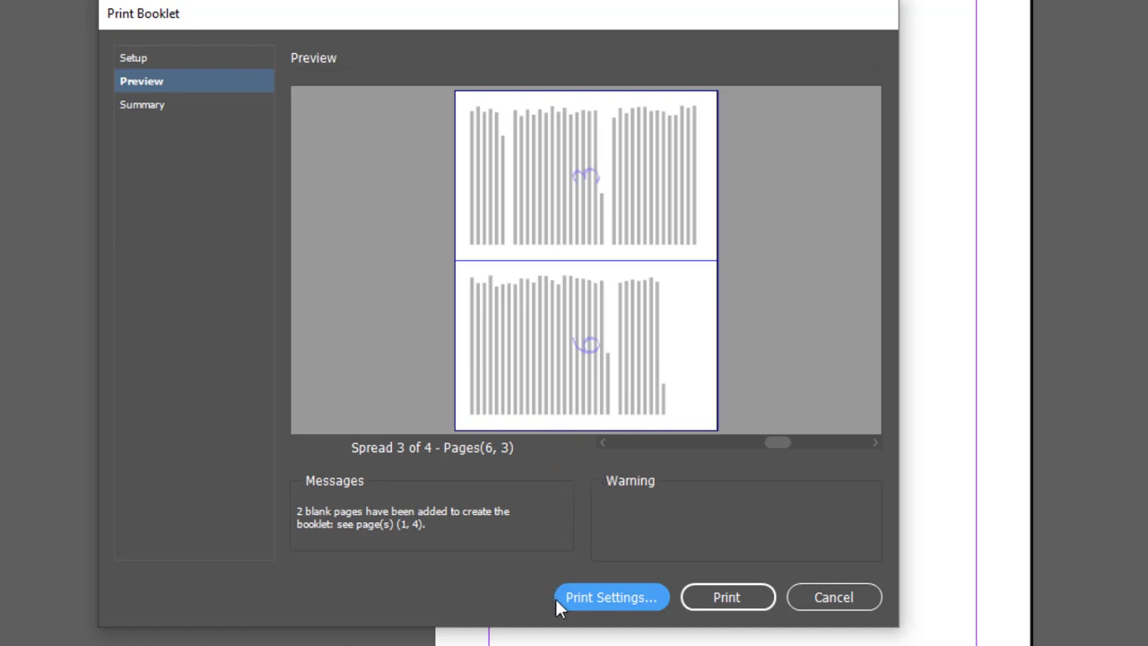
# - Try the Brother laser printer's Setup, dismissing the warning and cancelling the Windows Print dialog
pyautogui.click(606, 595)
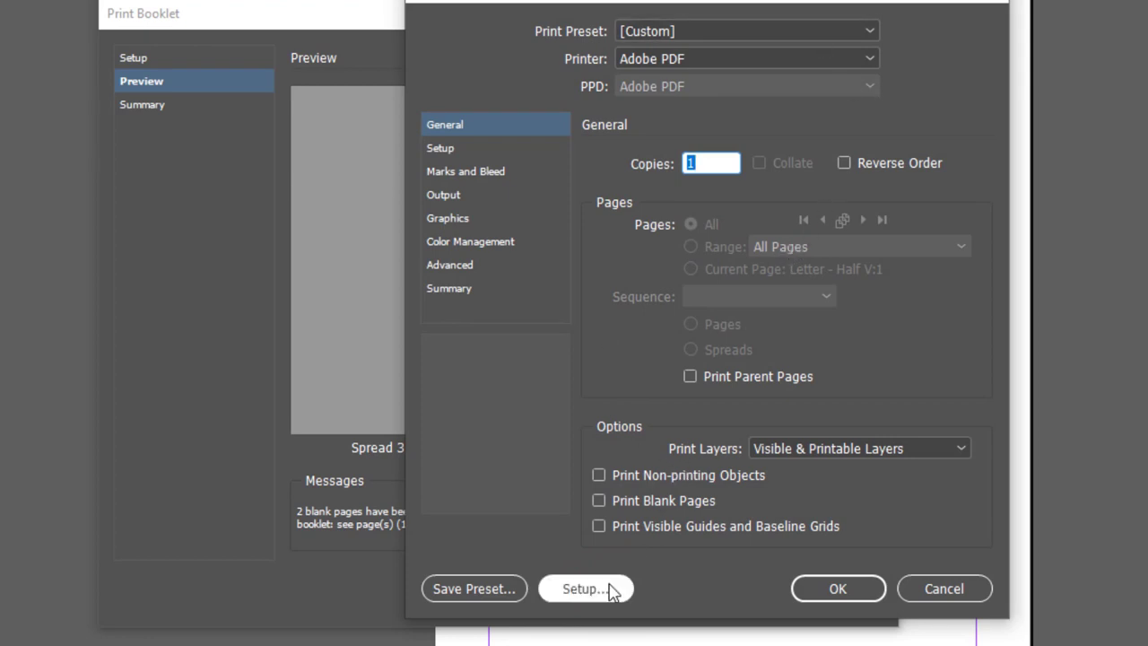
pyautogui.click(790, 57)
pyautogui.click(768, 112)
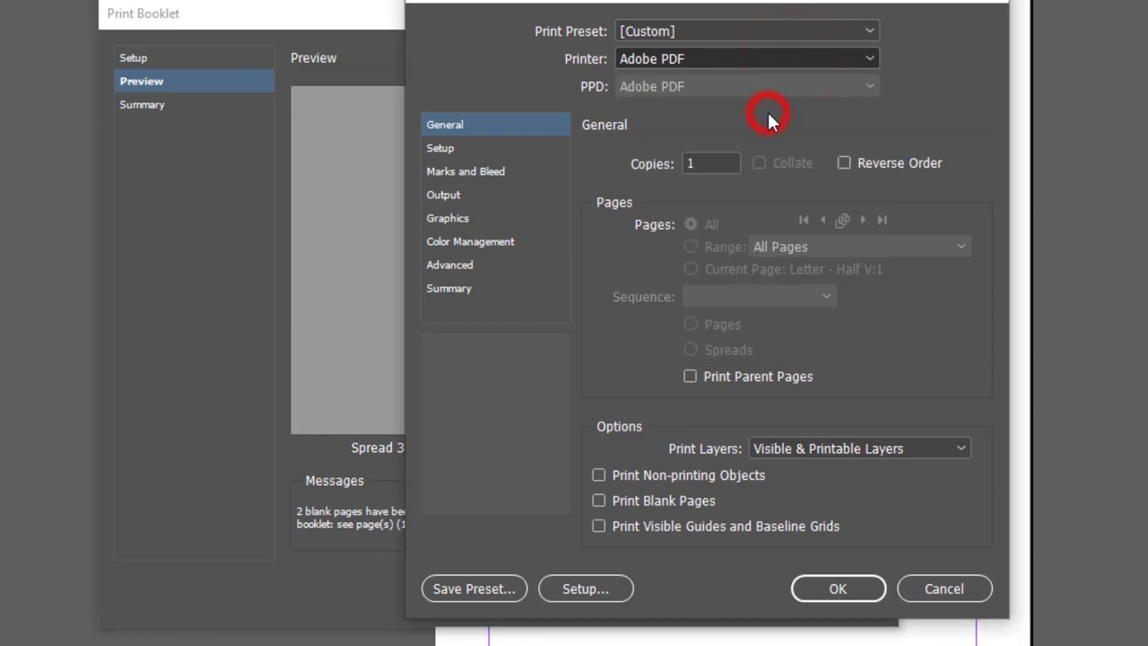
pyautogui.click(562, 585)
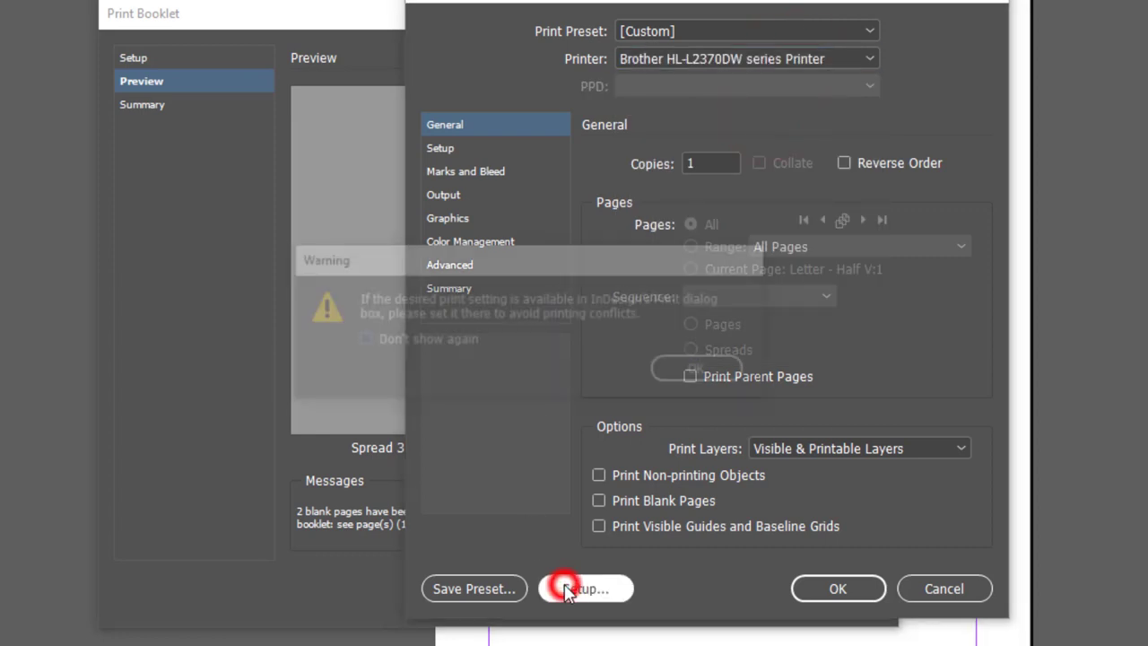
pyautogui.click(695, 368)
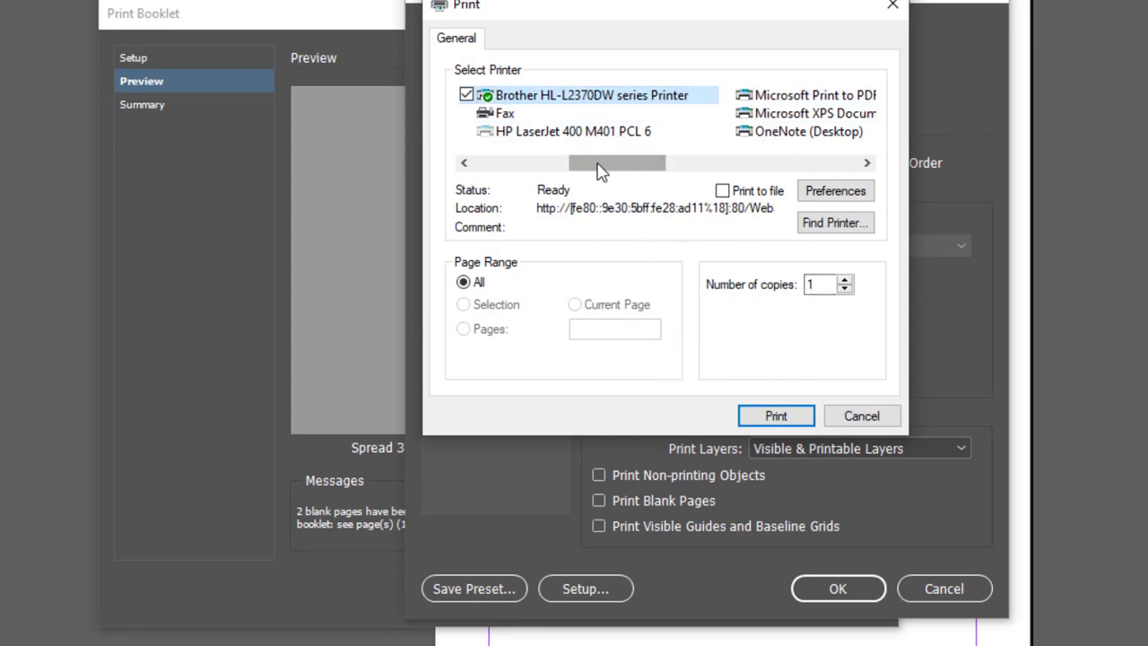
pyautogui.moveTo(617, 170); pyautogui.dragTo(679, 174)
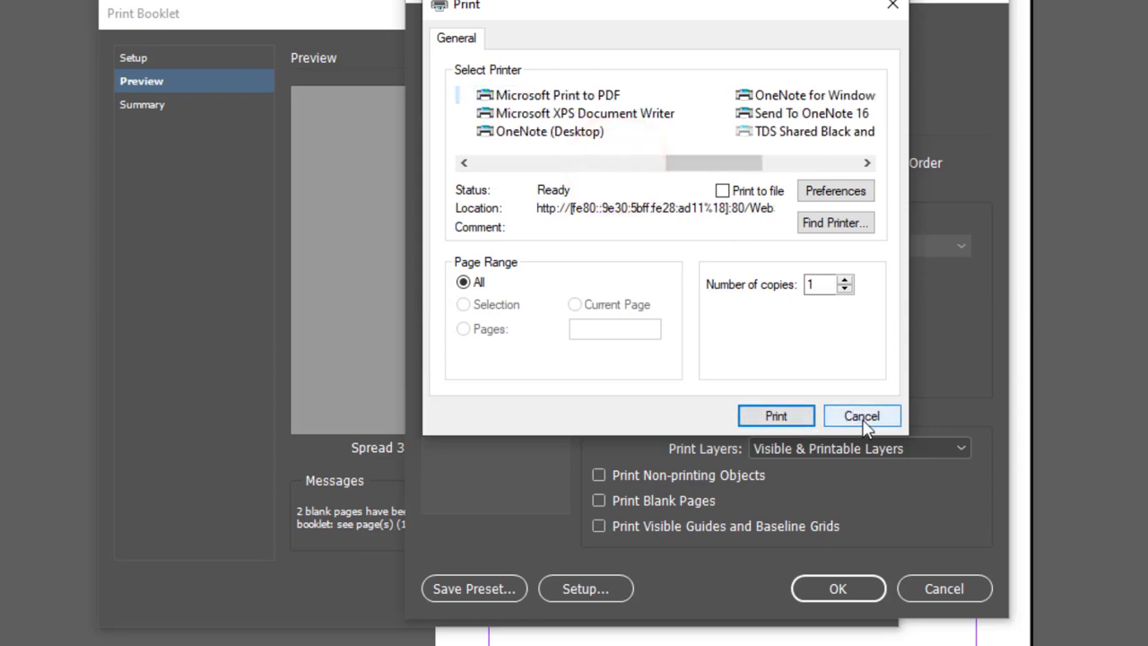
pyautogui.click(862, 418)
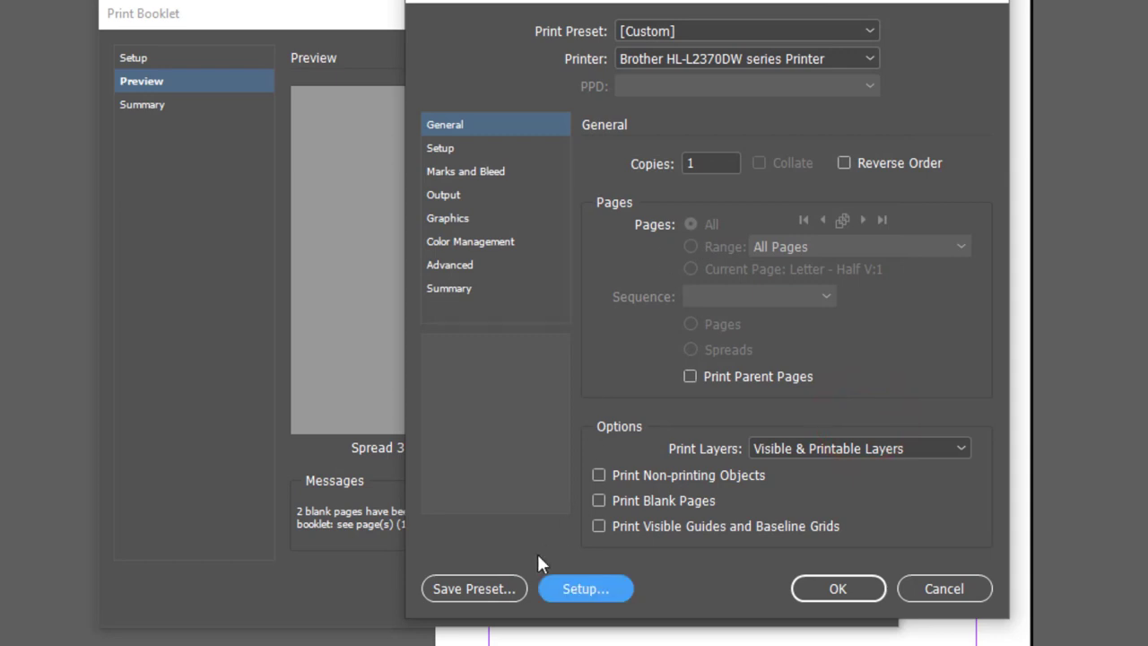
# - Set the printer back to Adobe PDF and accept the print settings
pyautogui.click(853, 58)
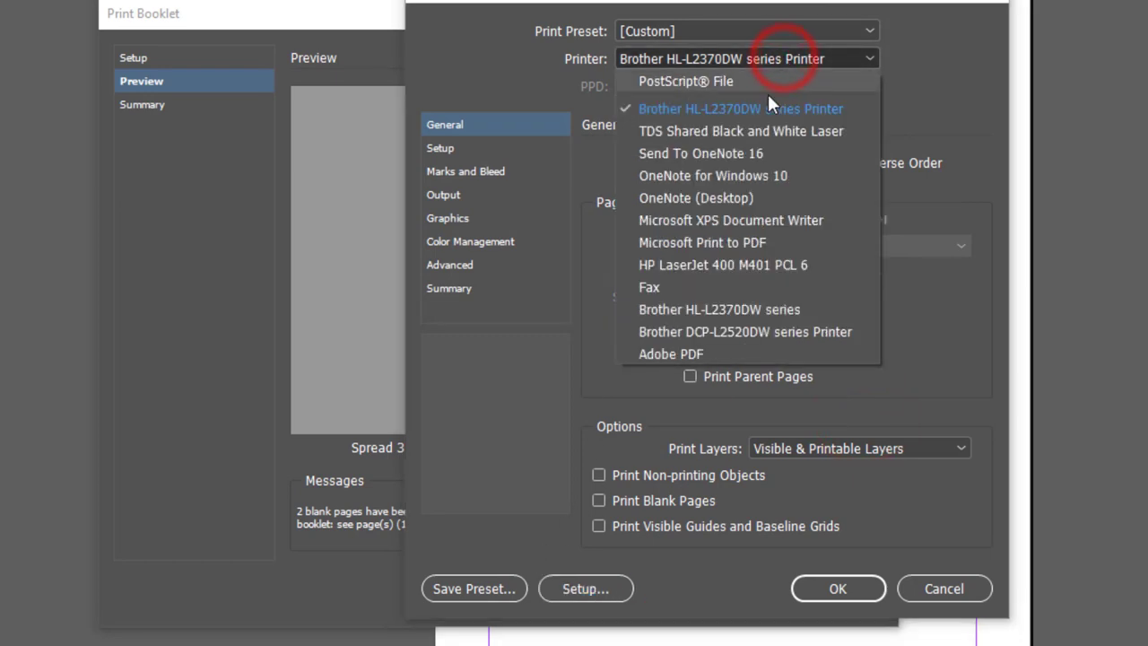
pyautogui.click(718, 350)
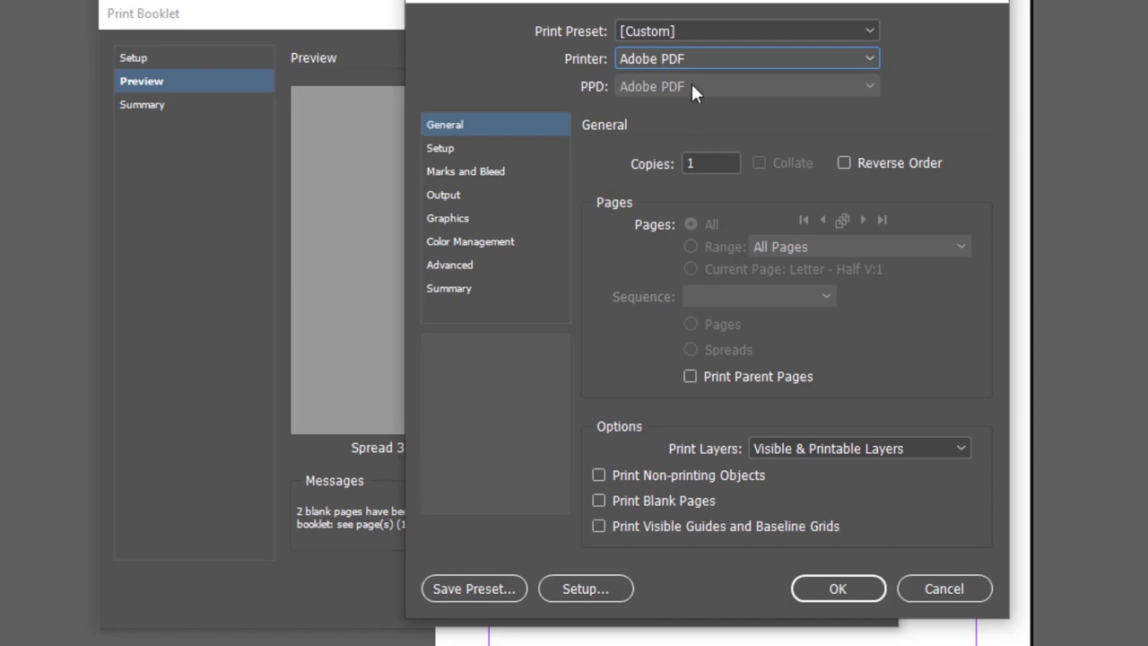
pyautogui.click(831, 592)
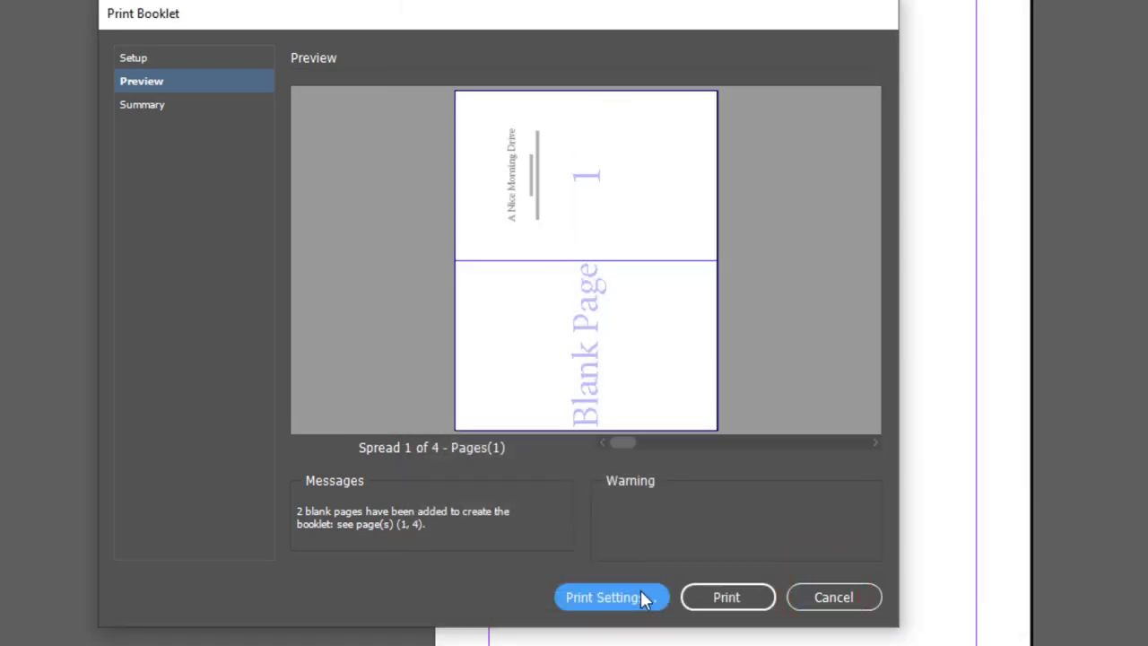
# - Print the imposed booklet as Print booklet.pdf saved to the Desktop
pyautogui.click(727, 601)
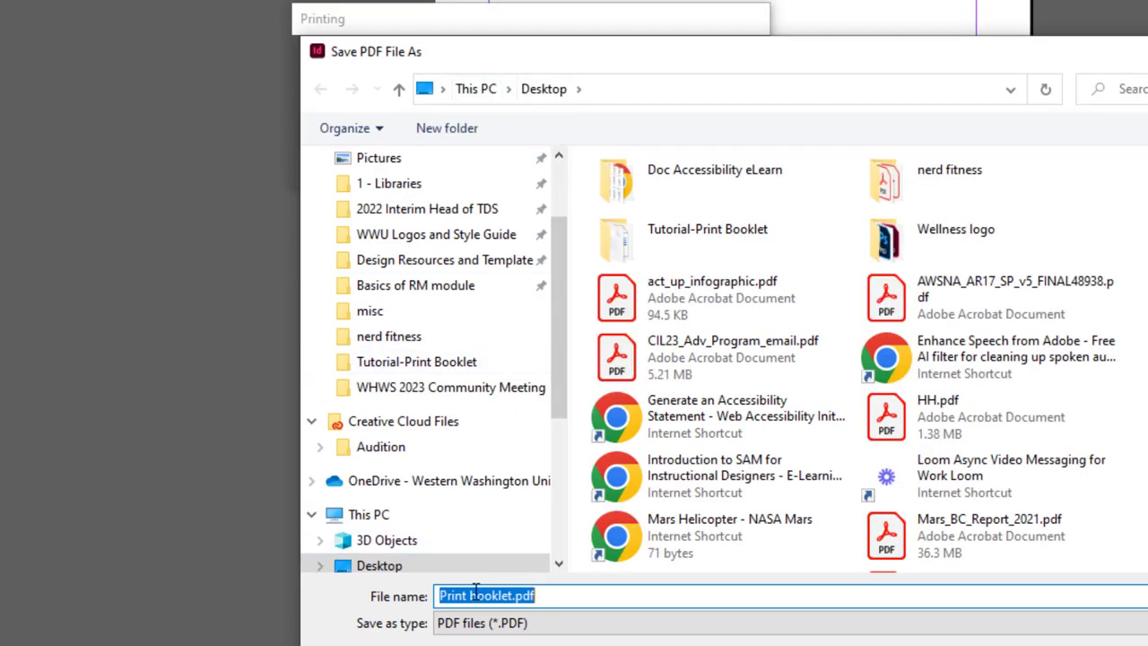
pyautogui.click(384, 560)
pyautogui.press('Return')
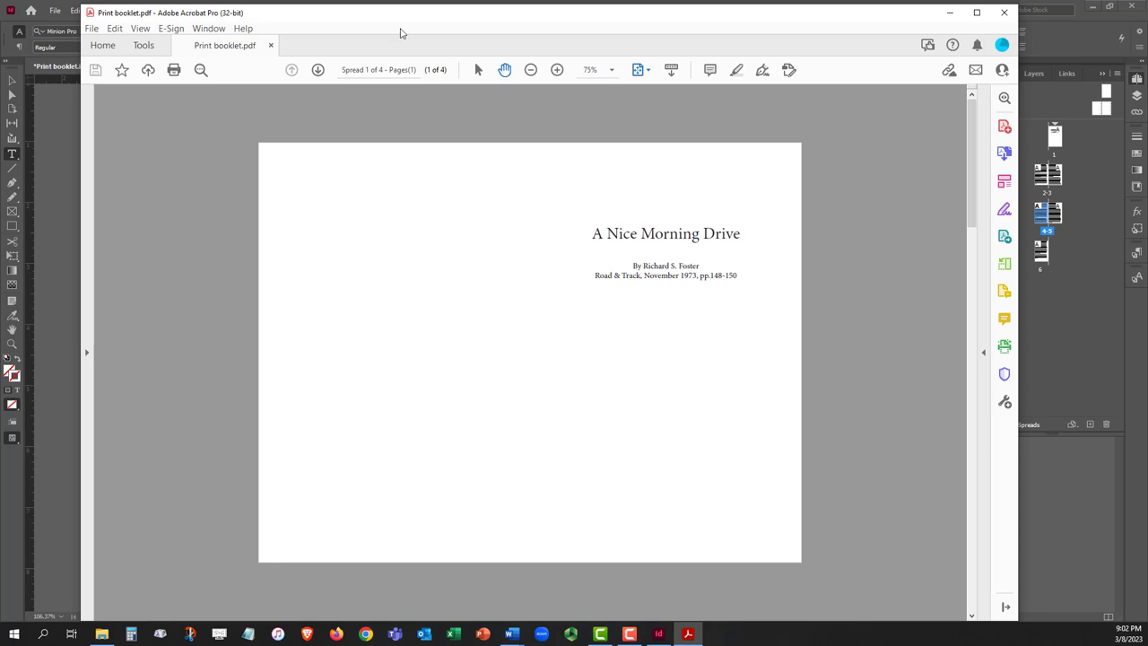
# - Page through PDF spreads 2, 3 and 4, then show the Page Thumbnails panel
pyautogui.click(317, 72)
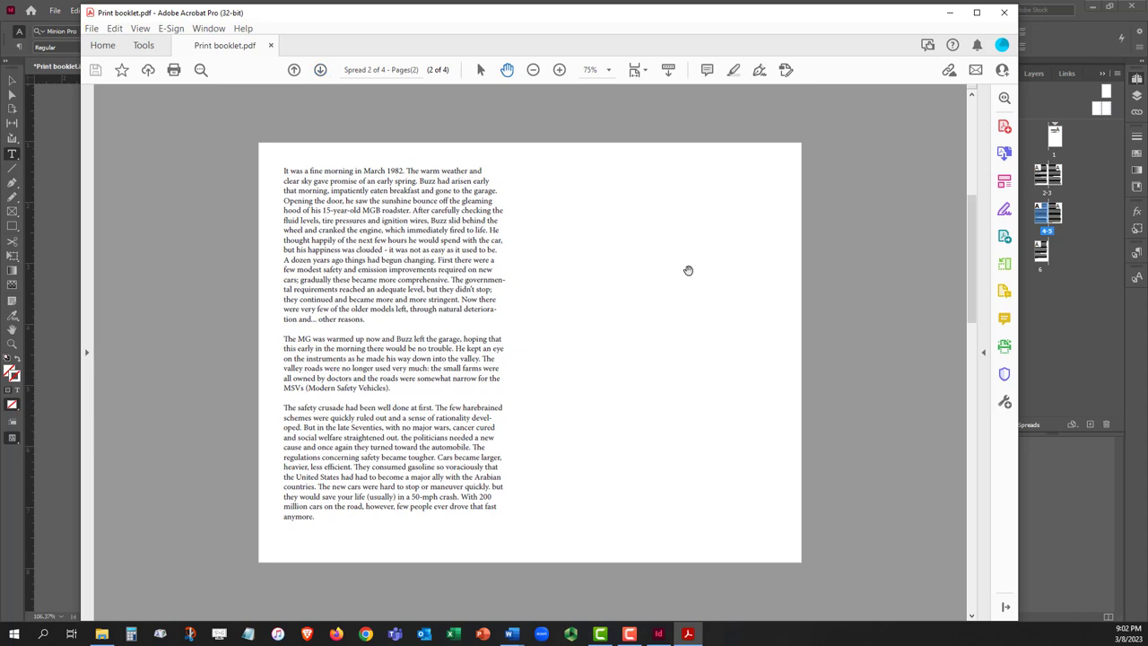
pyautogui.click(318, 71)
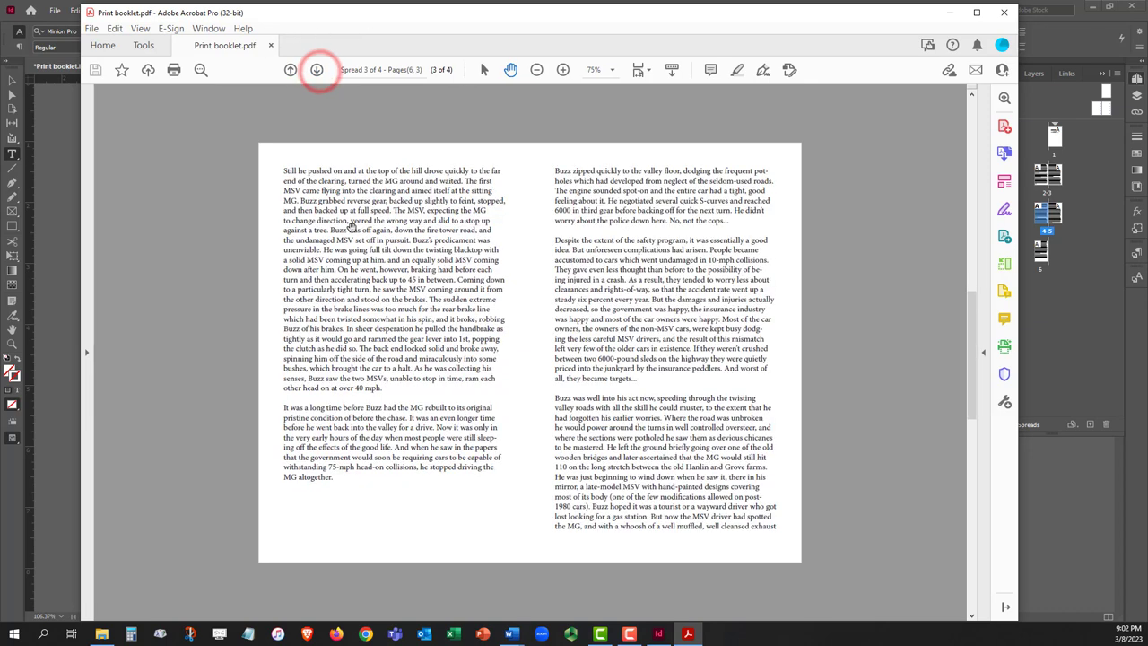
pyautogui.click(315, 70)
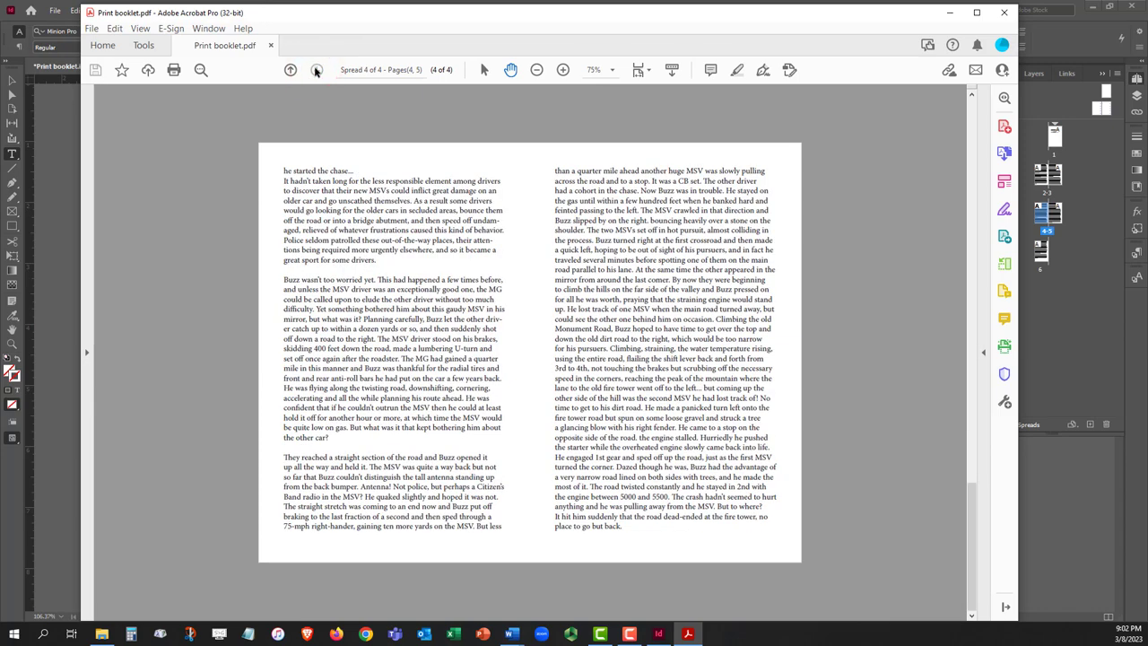
pyautogui.click(289, 71)
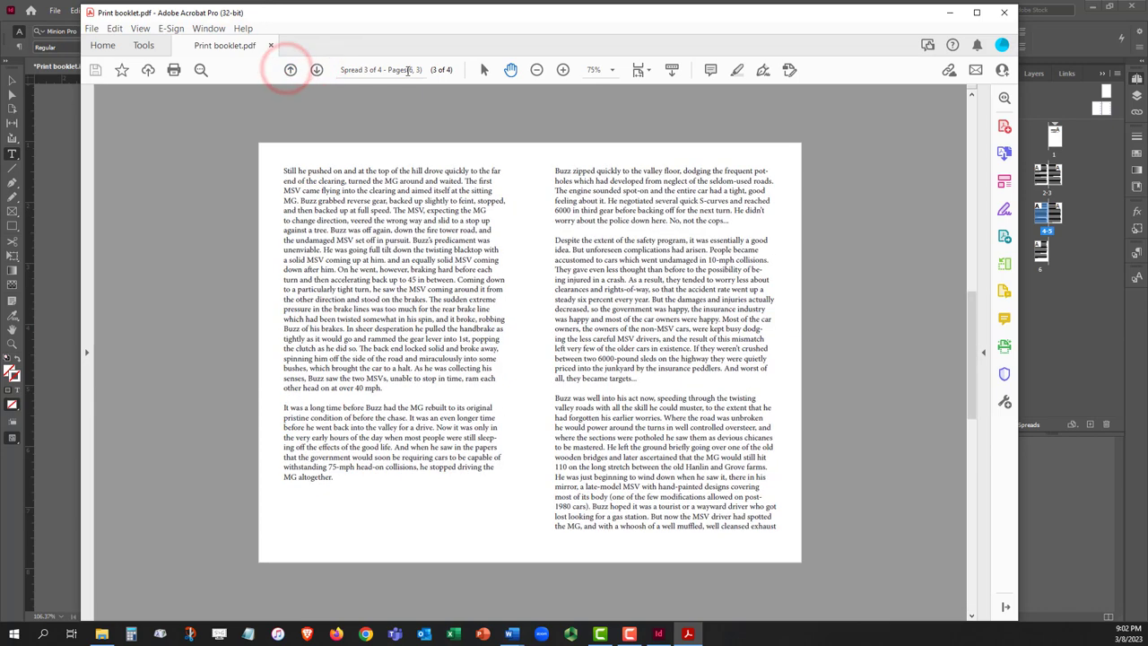
pyautogui.click(317, 74)
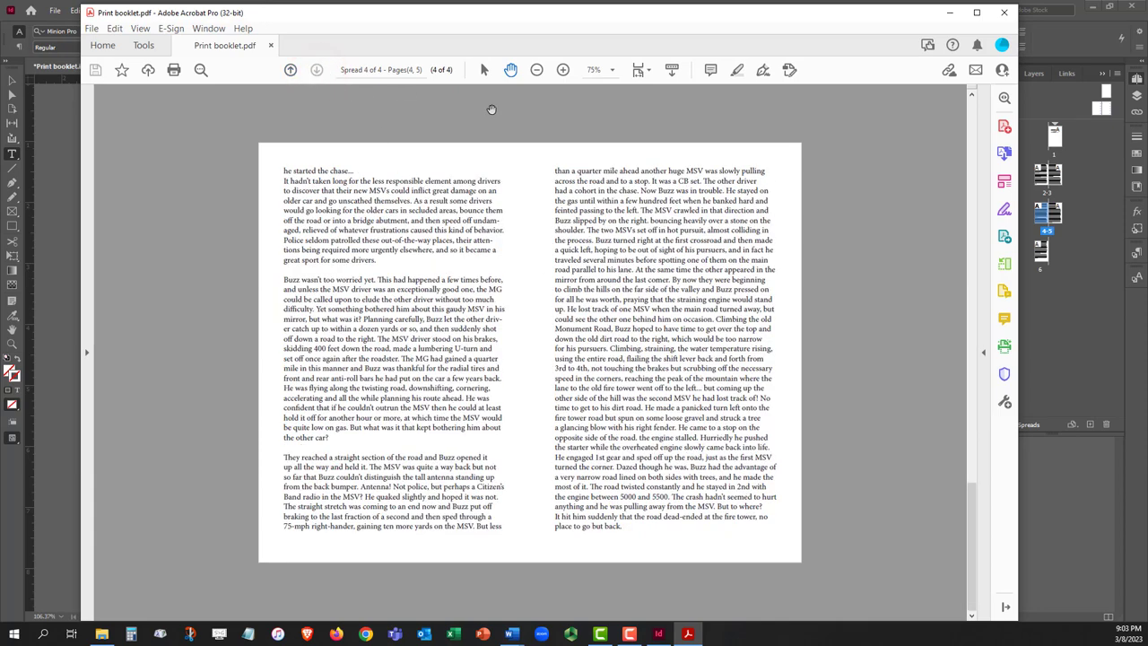
pyautogui.click(90, 354)
pyautogui.click(94, 104)
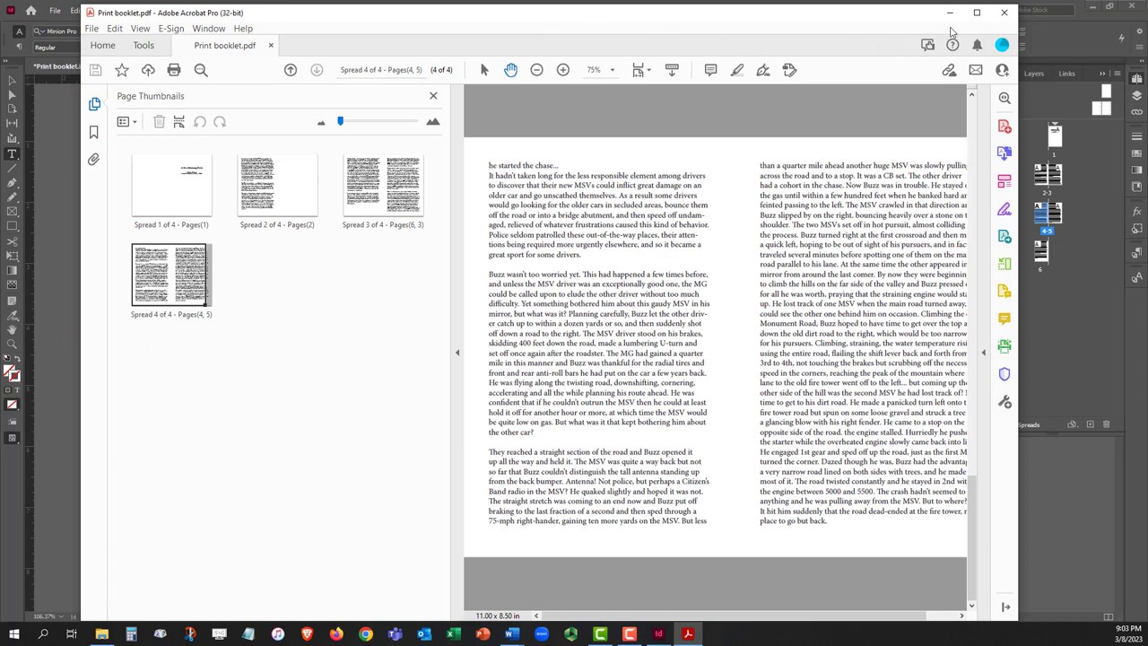
# - Close Acrobat and save Print booklet.indd with File > Save in InDesign
pyautogui.click(1004, 13)
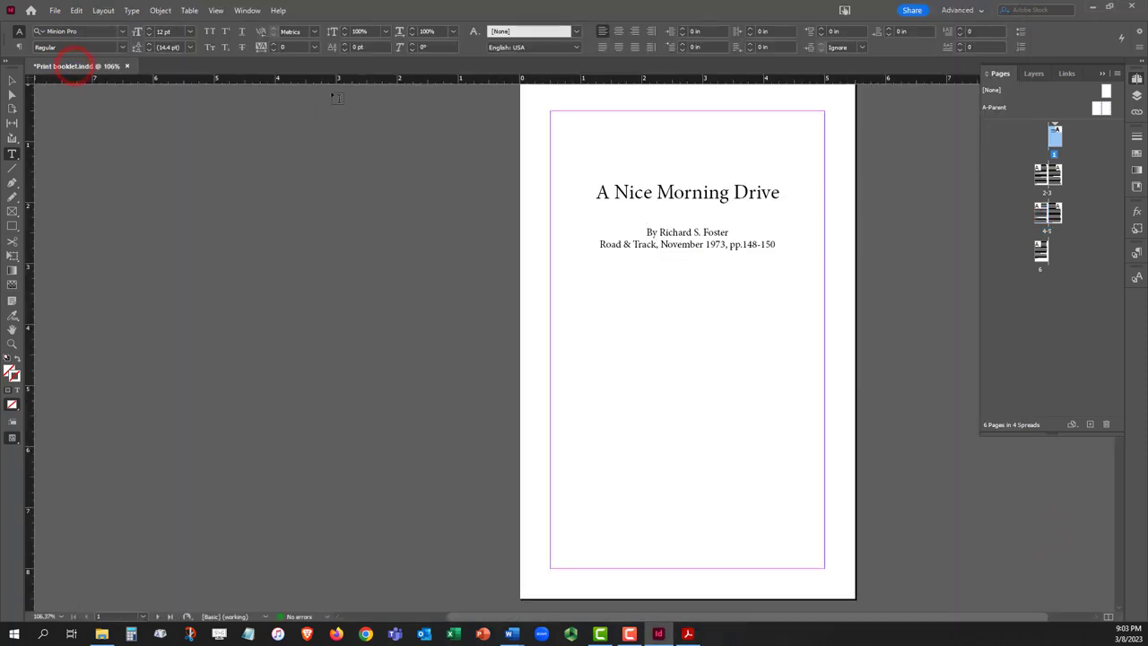
pyautogui.click(54, 11)
pyautogui.click(59, 92)
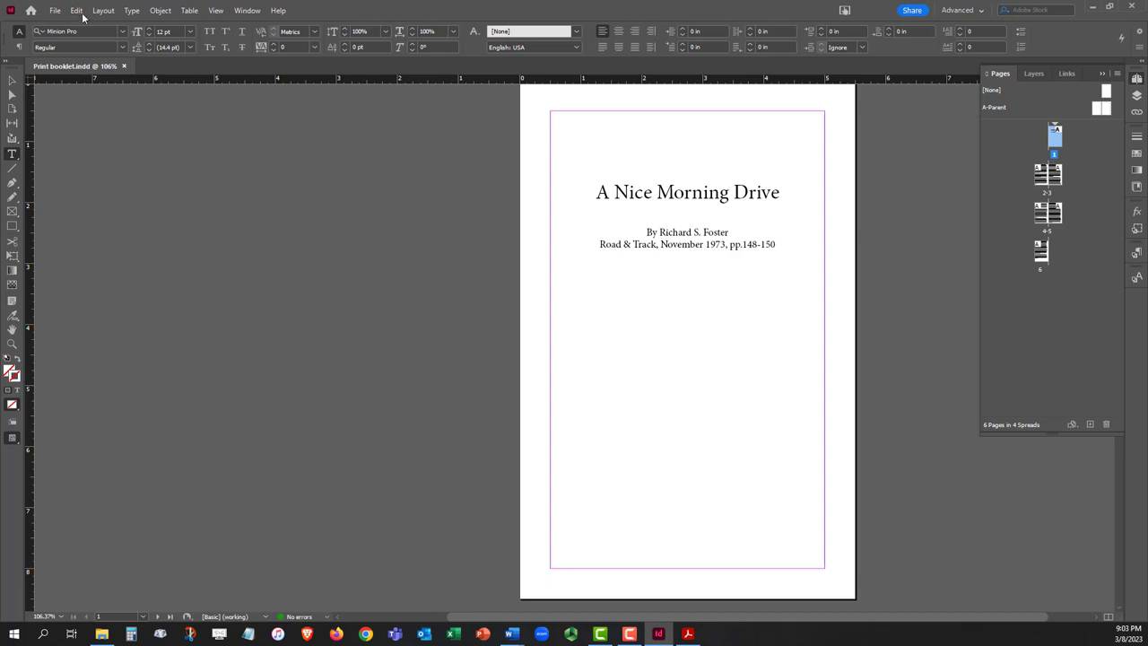
pyautogui.click(55, 11)
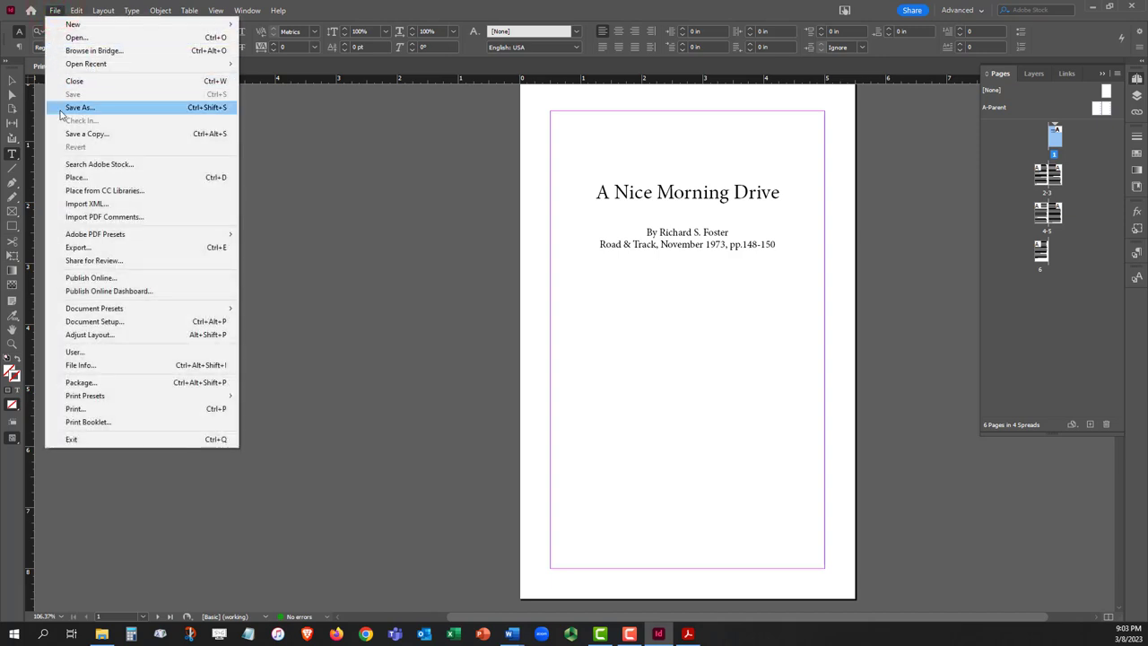
pyautogui.click(481, 262)
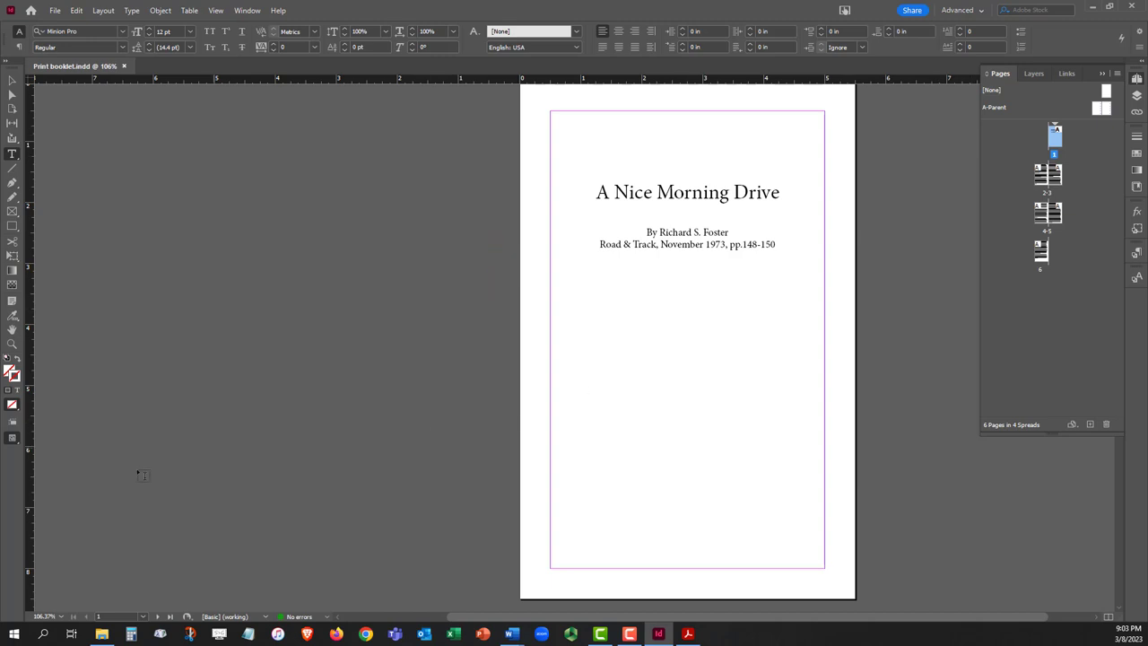